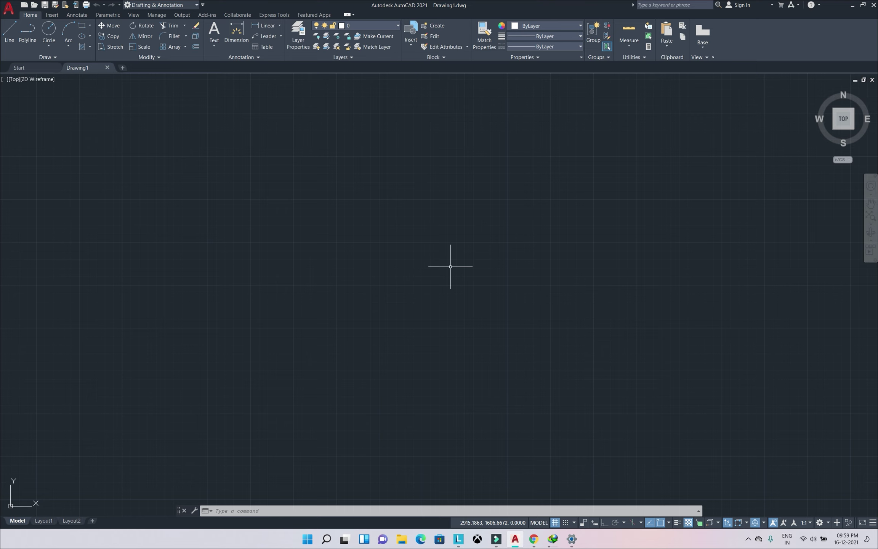
Cancel the half-typed 'lity' command and show the Express Tools ribbon tab.
text(line)
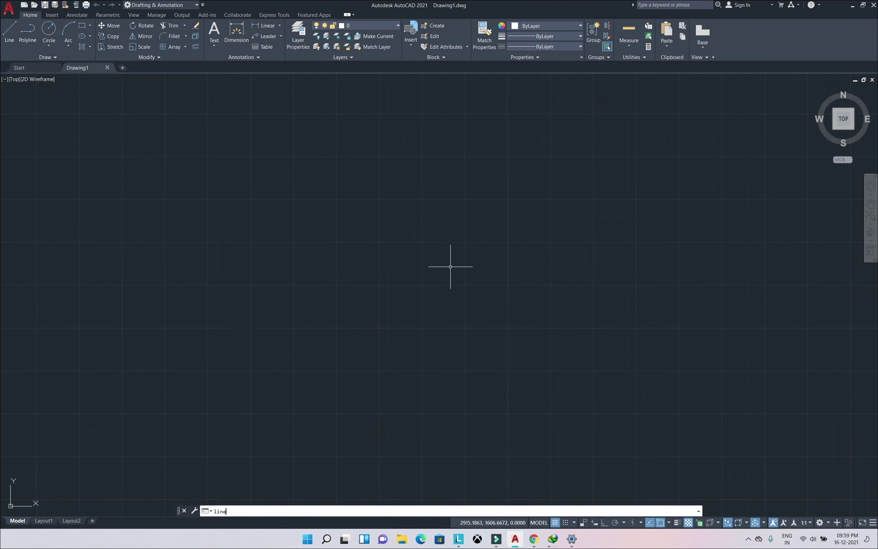
text(ty)
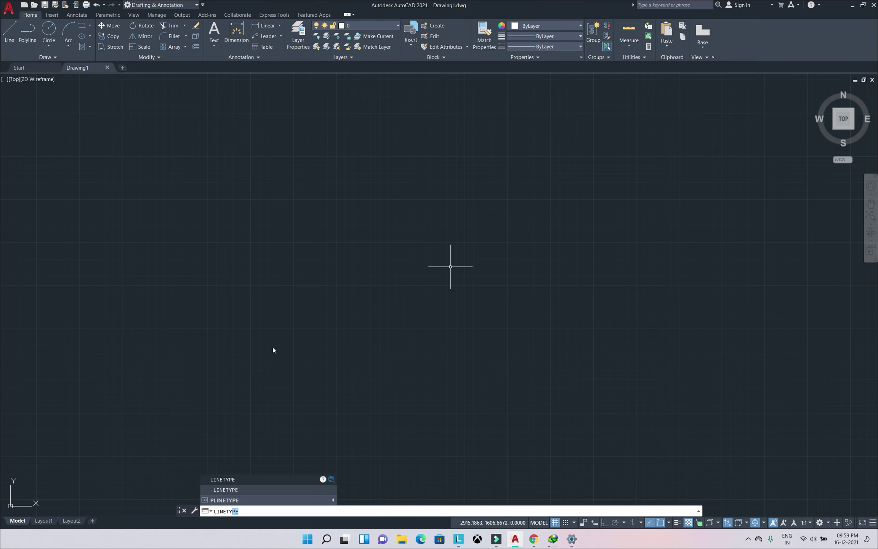
key(Escape)
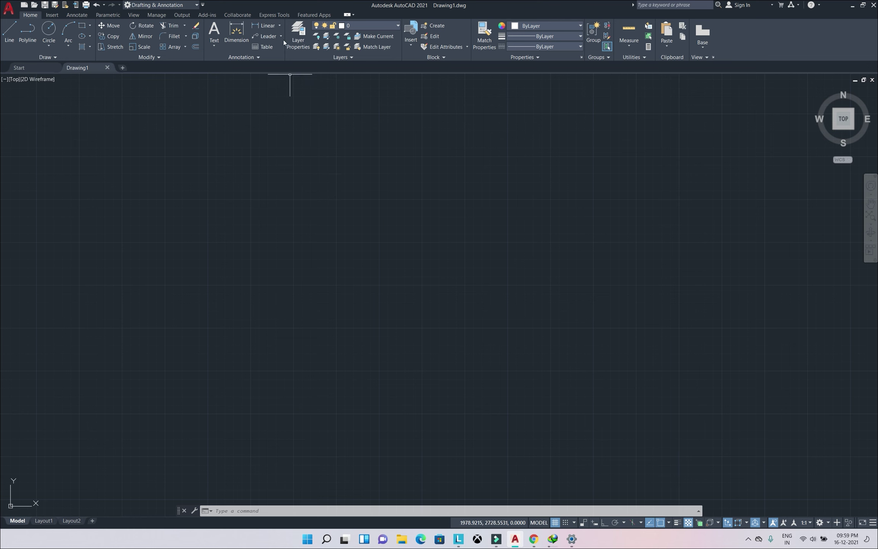
click(282, 15)
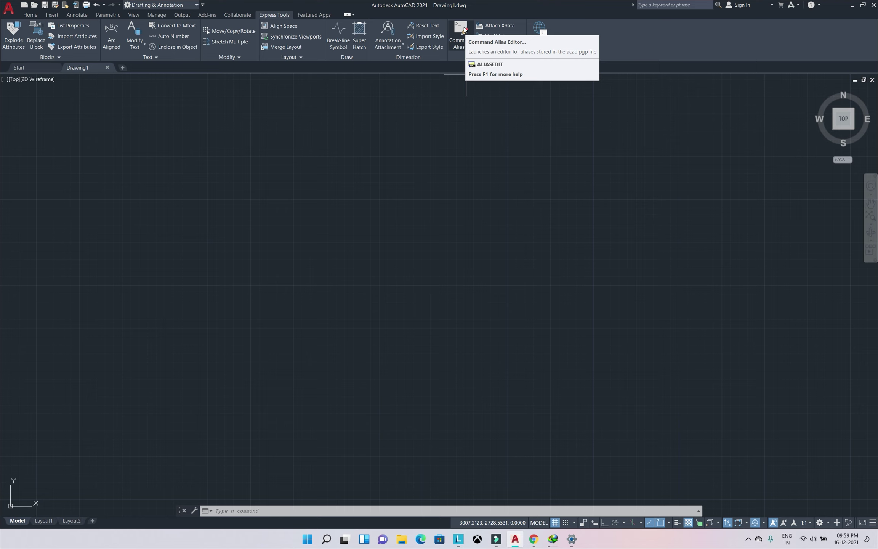
Open the alias editor with AA and scroll through the Command Aliases list.
text(a)
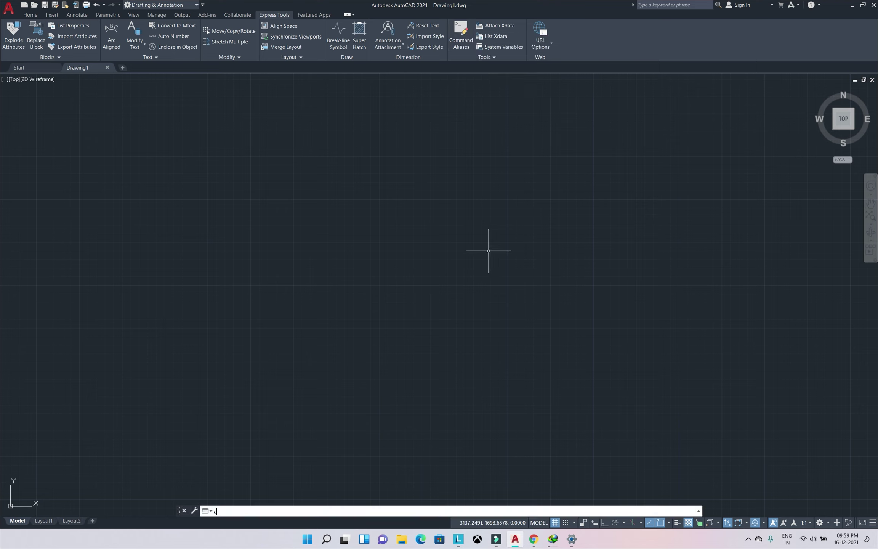
text(a)
key(Return)
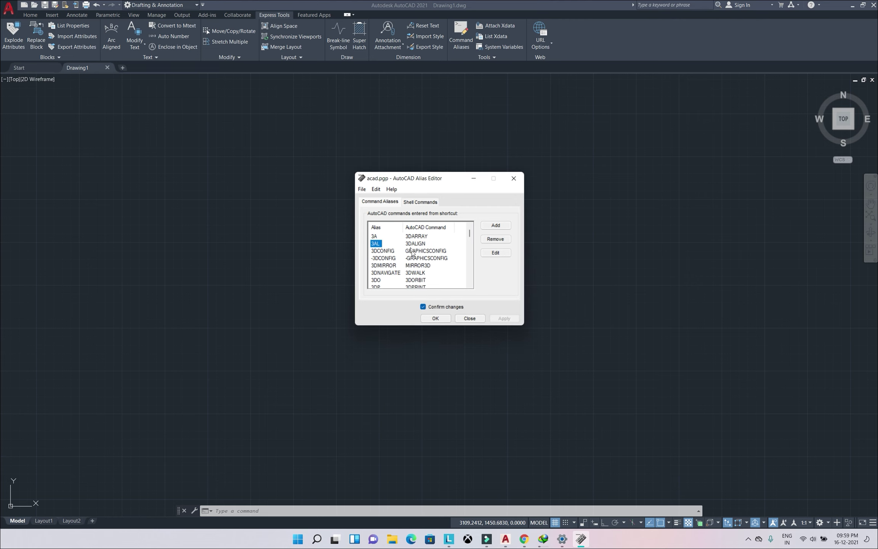
scroll(410, 266, down, 2)
scroll(400, 263, down, 2)
scroll(388, 261, down, 2)
scroll(377, 258, down, 2)
scroll(377, 257, down, 3)
scroll(377, 258, down, 3)
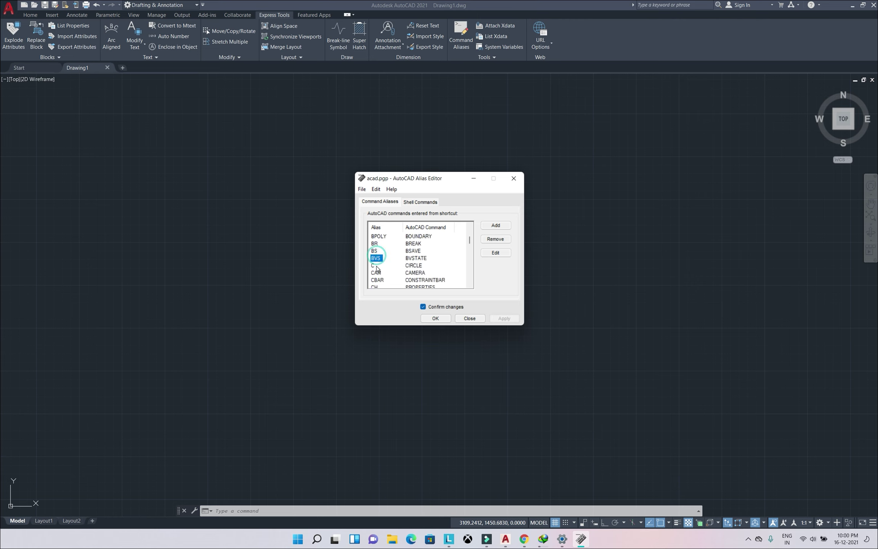
Inspect the CBAR and CHA (CHAMFER) alias entries further down the list.
click(377, 280)
scroll(396, 250, down, 2)
click(370, 260)
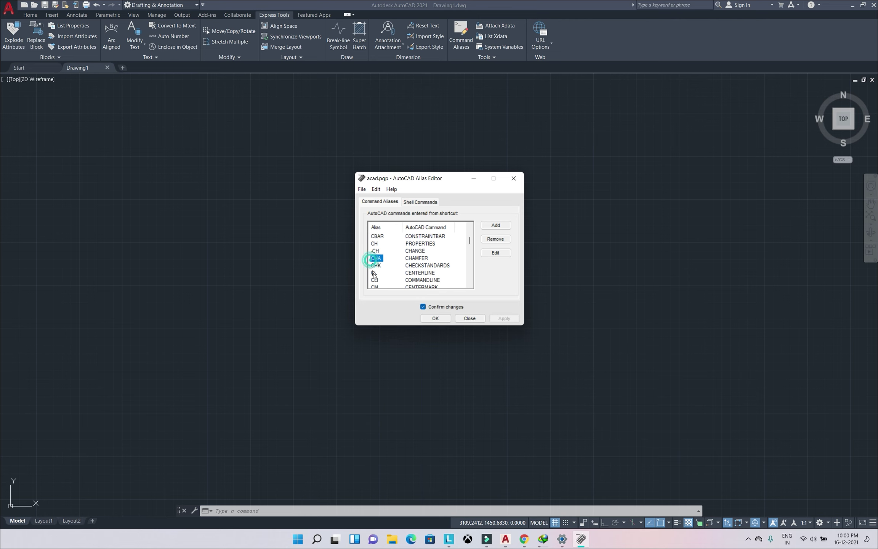
scroll(416, 259, down, 5)
scroll(434, 240, down, 5)
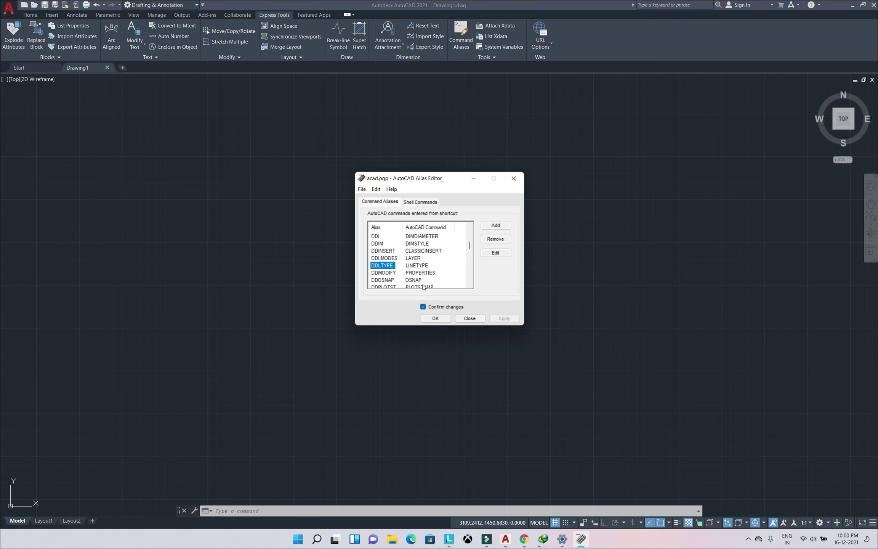
click(486, 226)
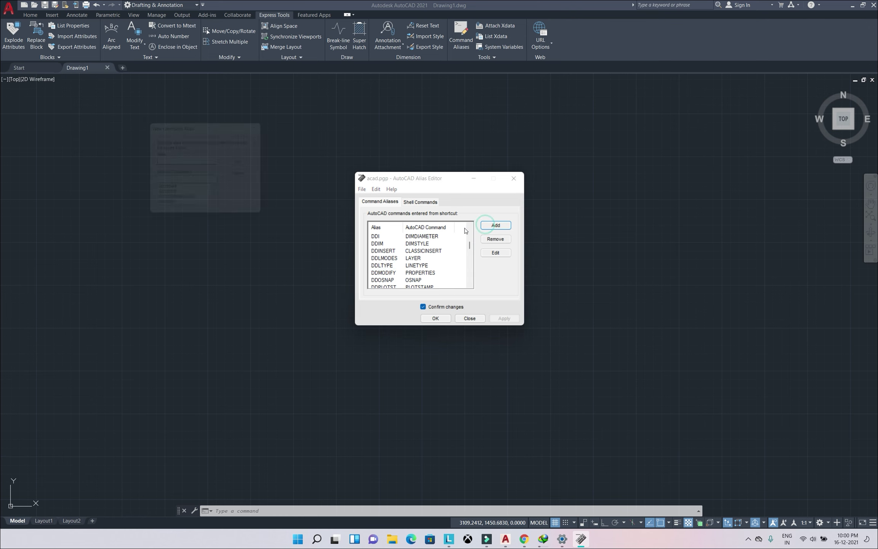
Define alias Li for LINETYPE, confirming it replaces the LIST meaning.
drag(187, 127, 325, 201)
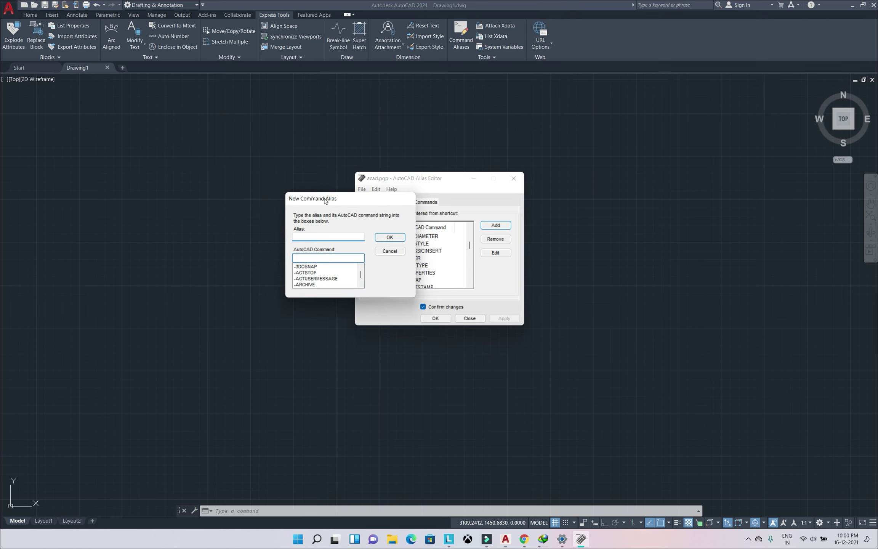
text(Linet)
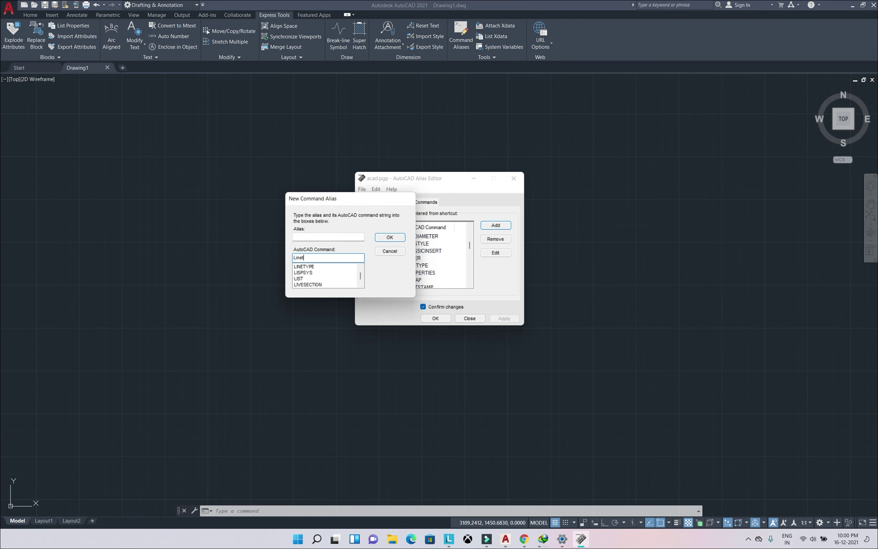
click(310, 266)
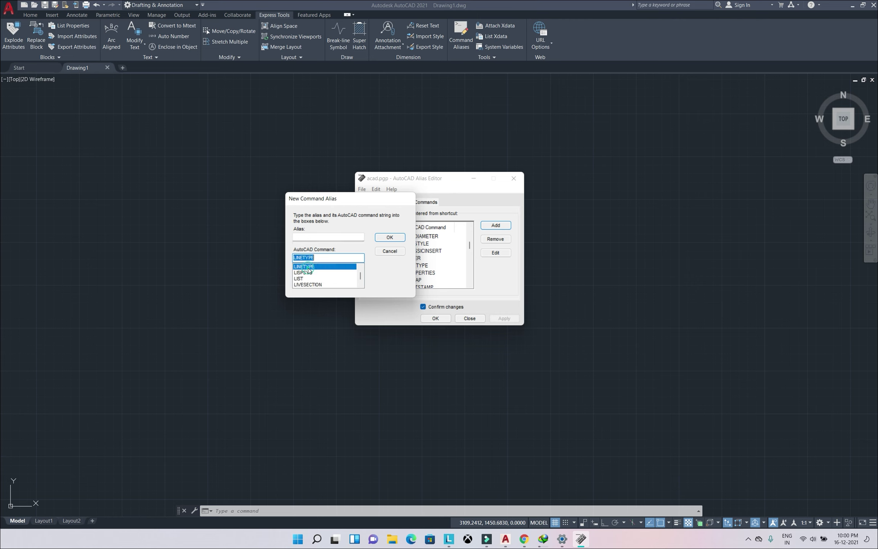
click(307, 239)
text(Li)
click(392, 239)
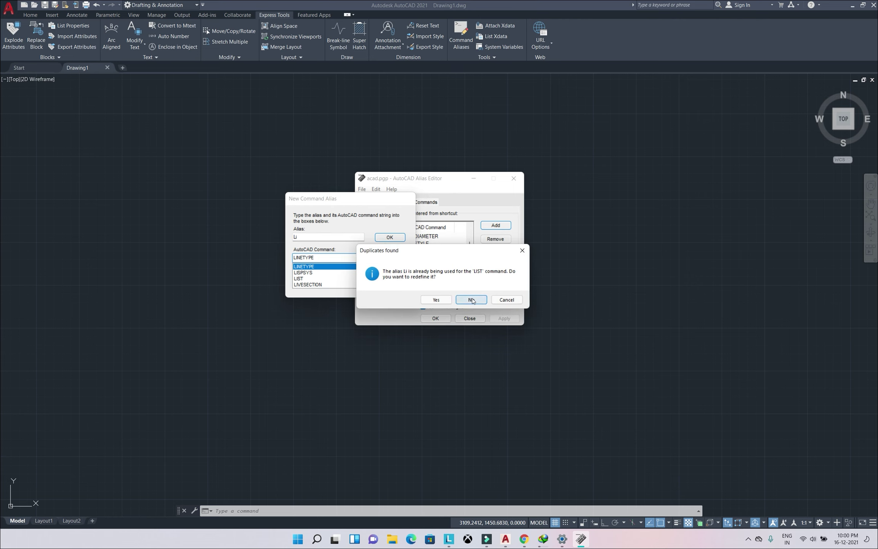
click(440, 300)
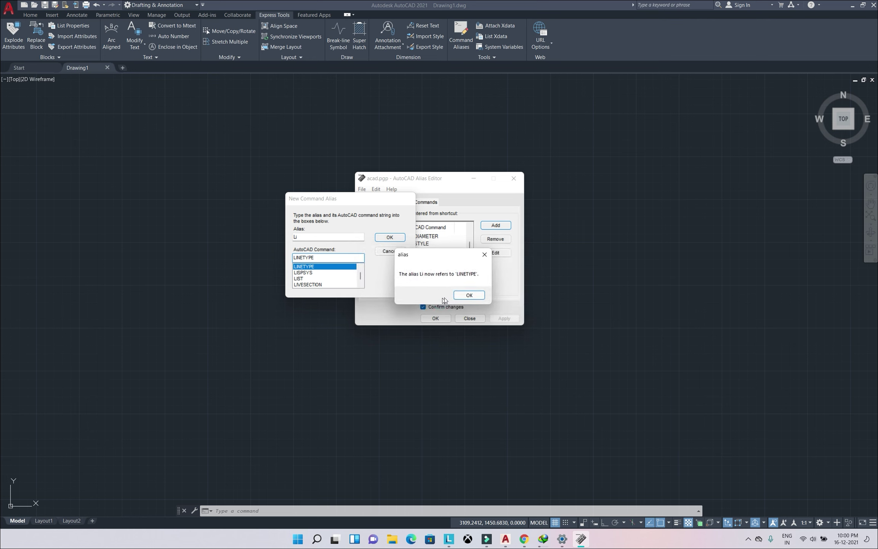
click(465, 296)
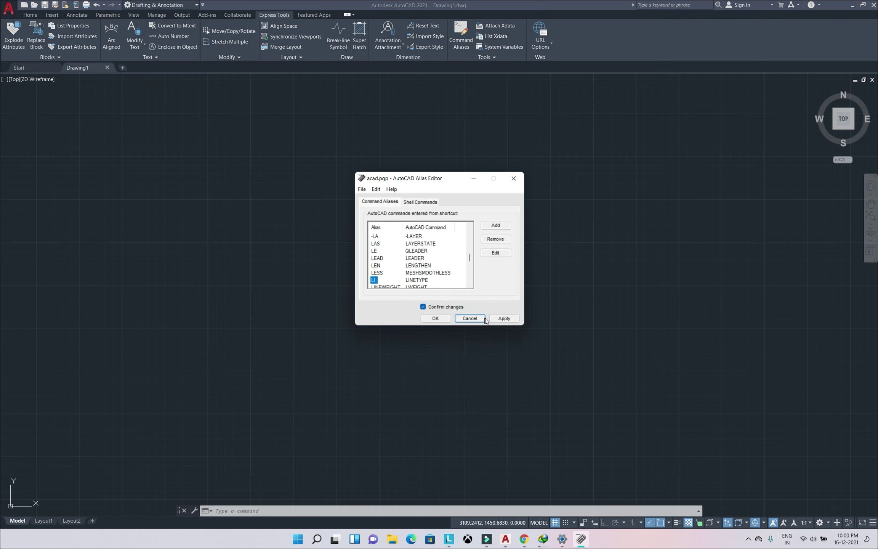
Save the alias changes, overwriting the existing acad.pgp file.
click(504, 319)
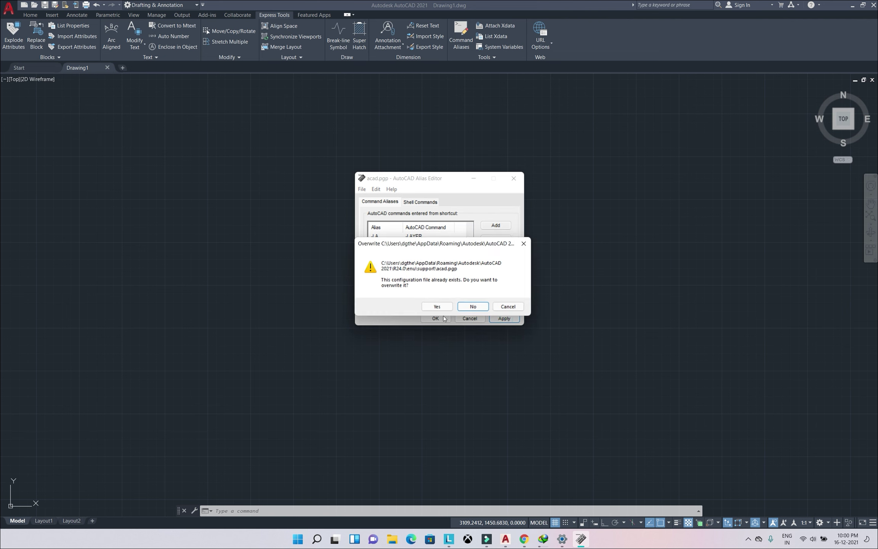
click(471, 308)
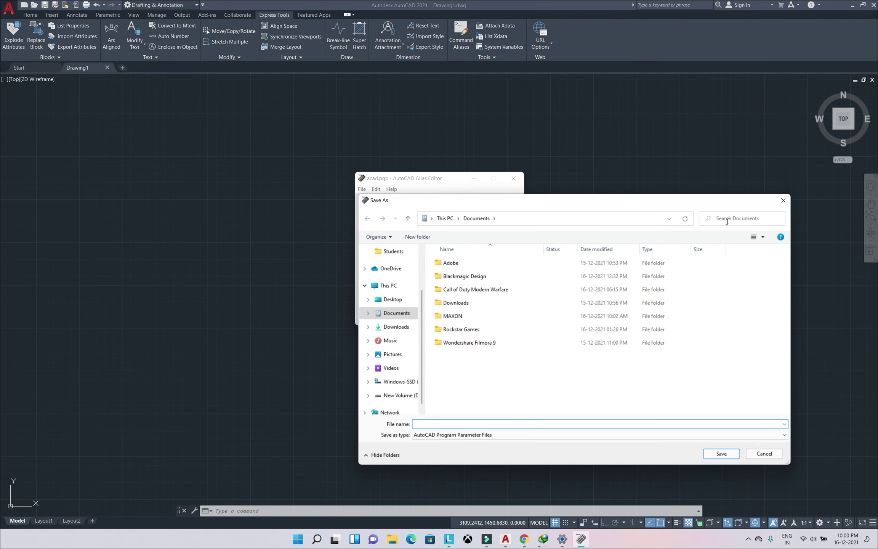
click(782, 201)
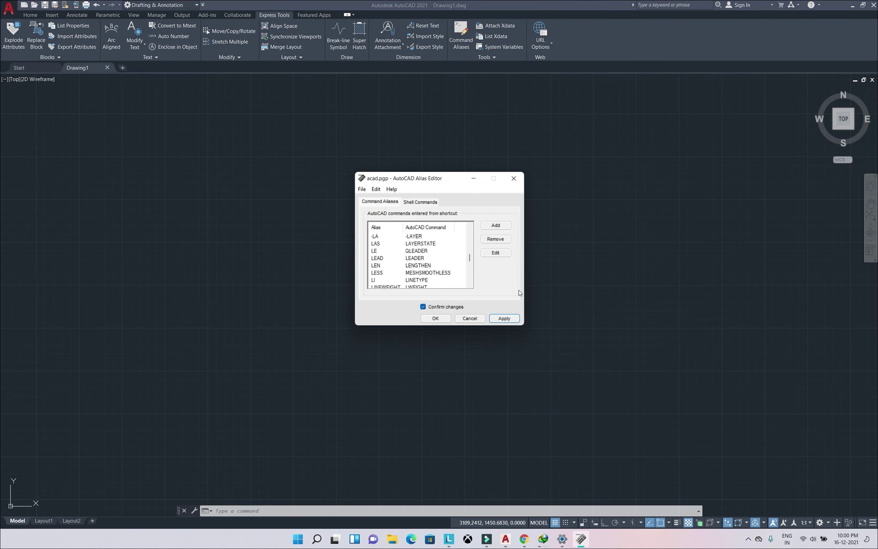
click(440, 319)
click(445, 307)
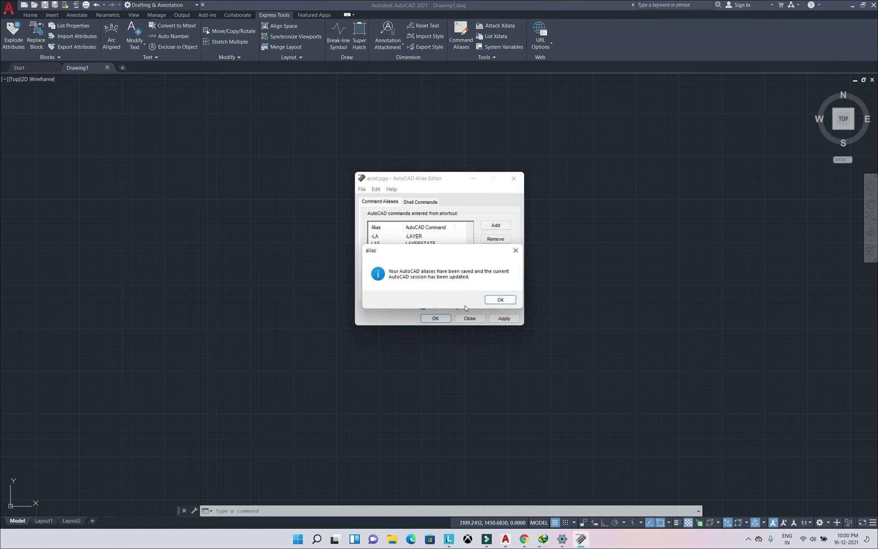
click(500, 301)
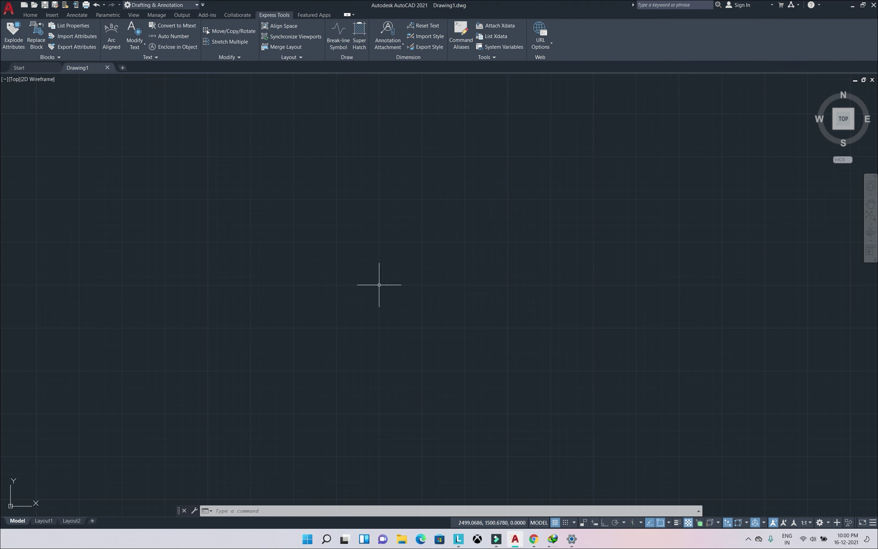
text(LI)
key(Return)
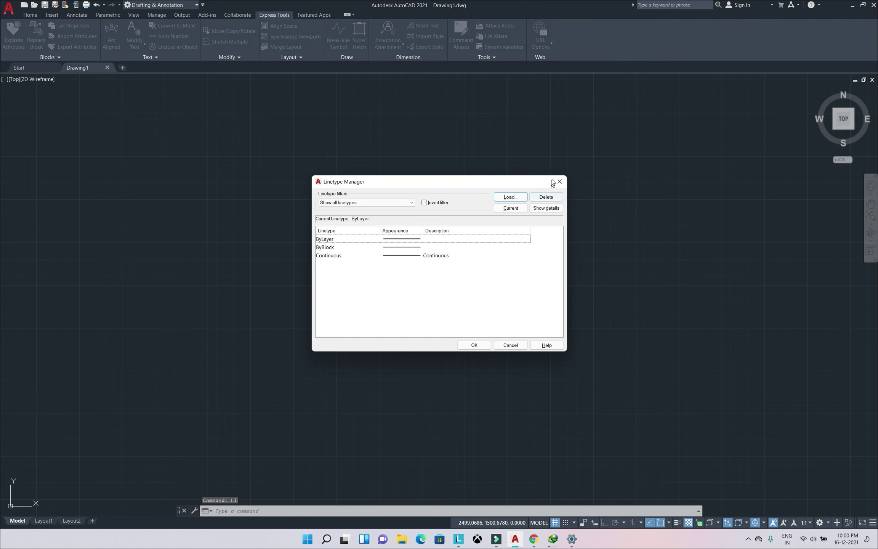
click(558, 181)
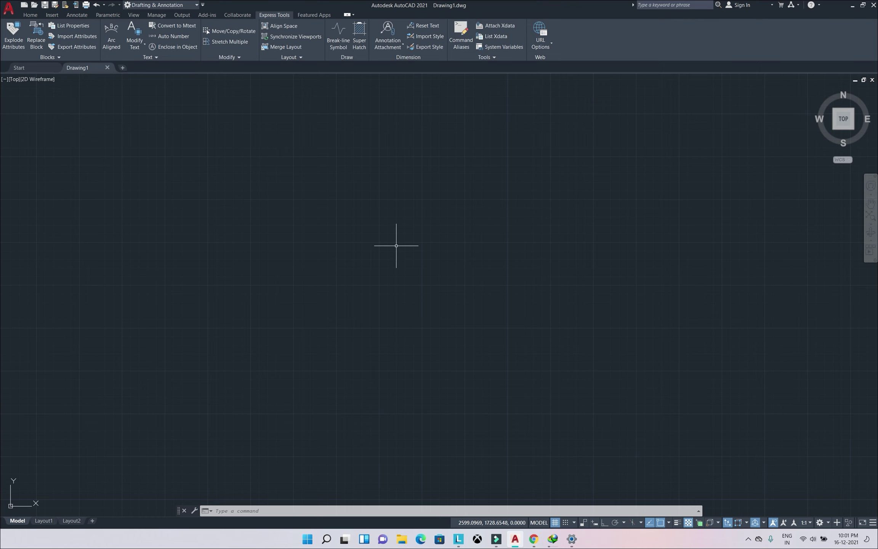
click(203, 5)
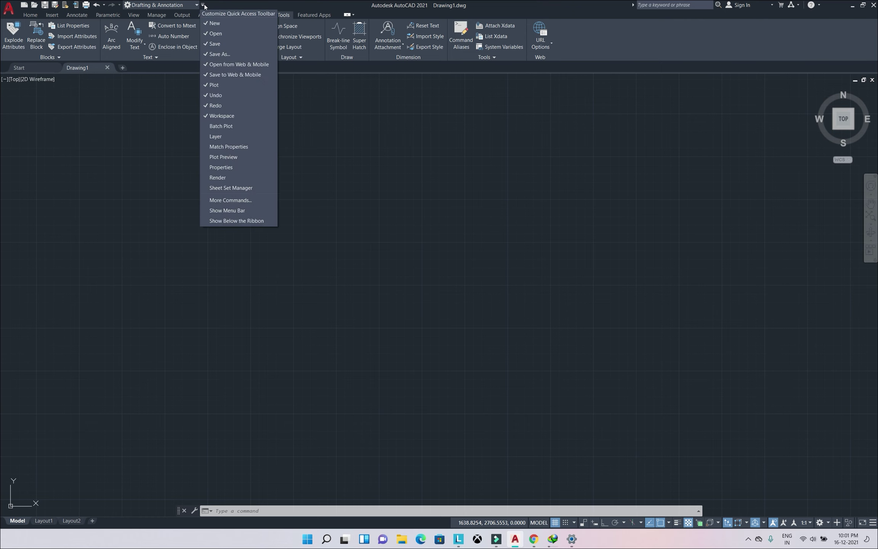
Show the menu bar and open acad.pgp in Notepad via Tools > Customize.
click(232, 210)
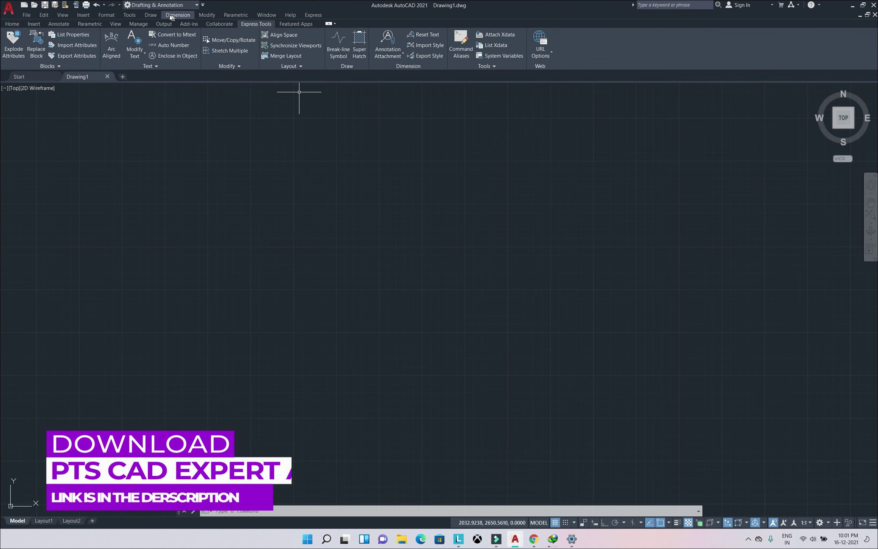
click(132, 16)
mouse_move(180, 328)
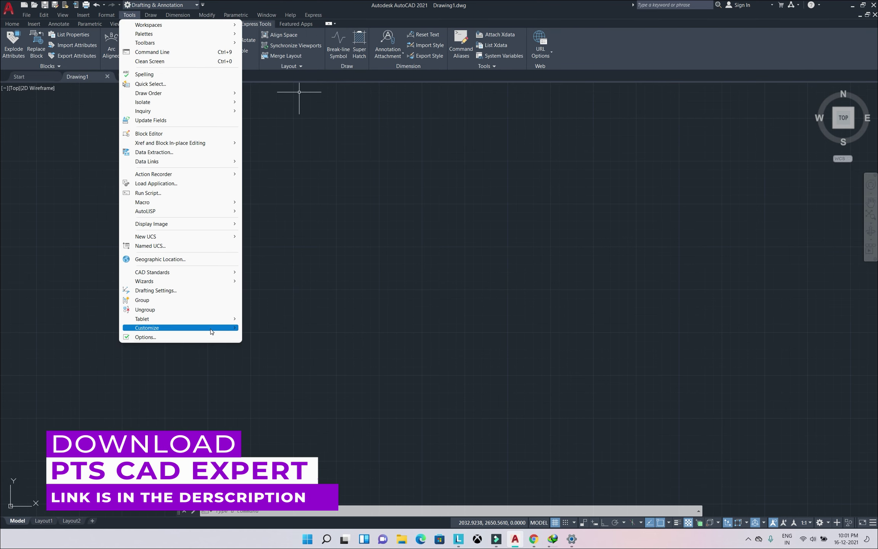
click(282, 374)
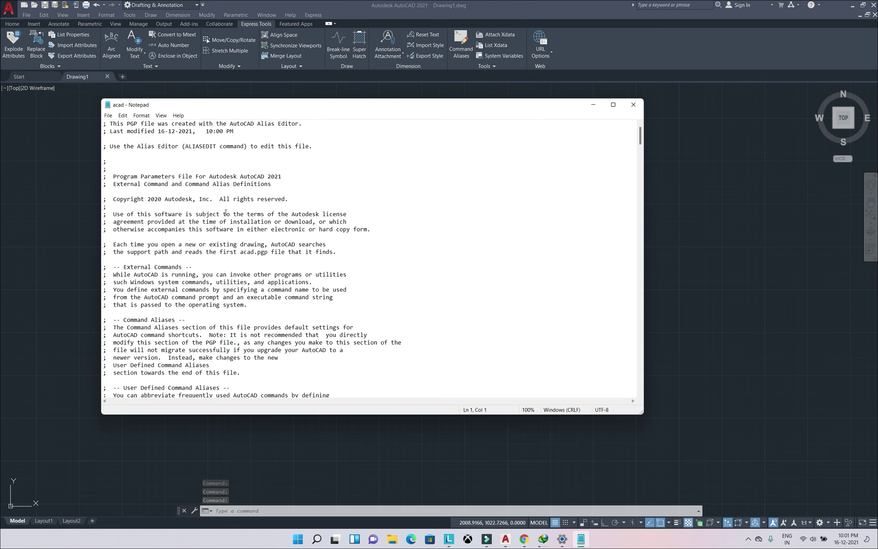
click(633, 105)
click(129, 15)
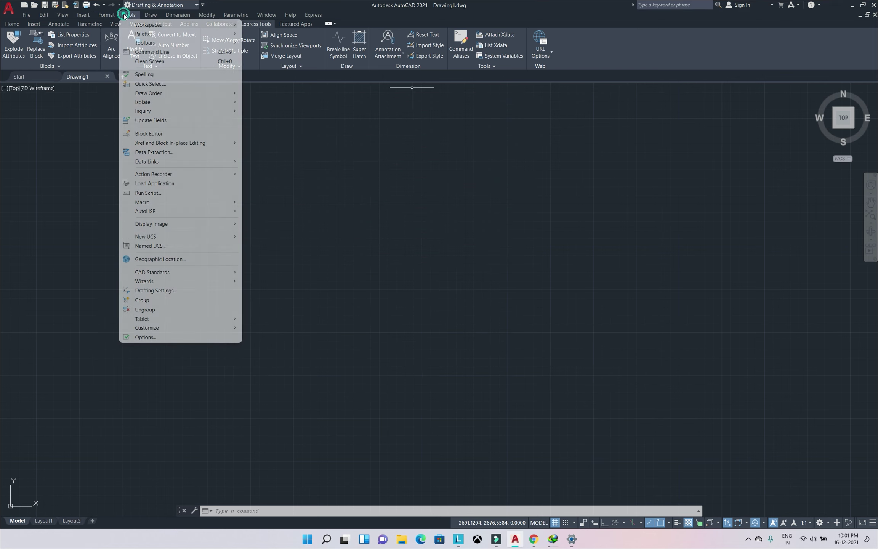
mouse_move(180, 328)
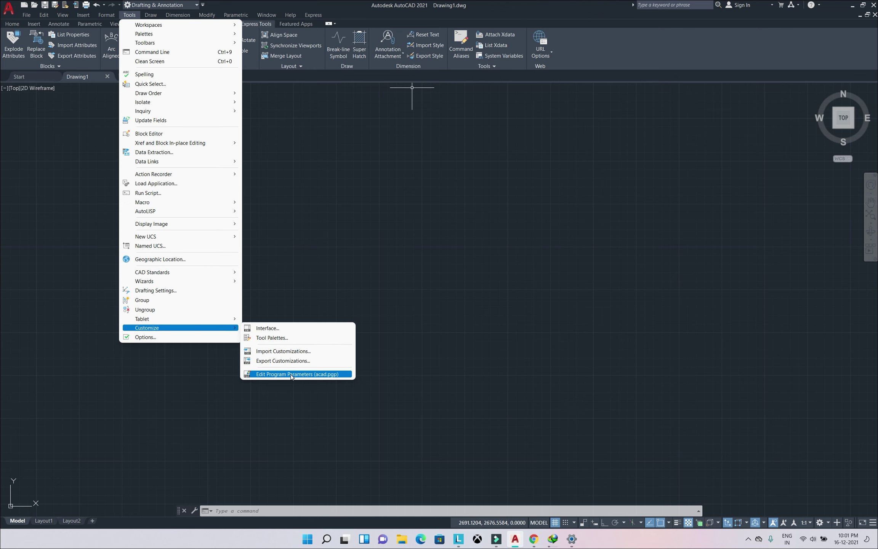
click(291, 375)
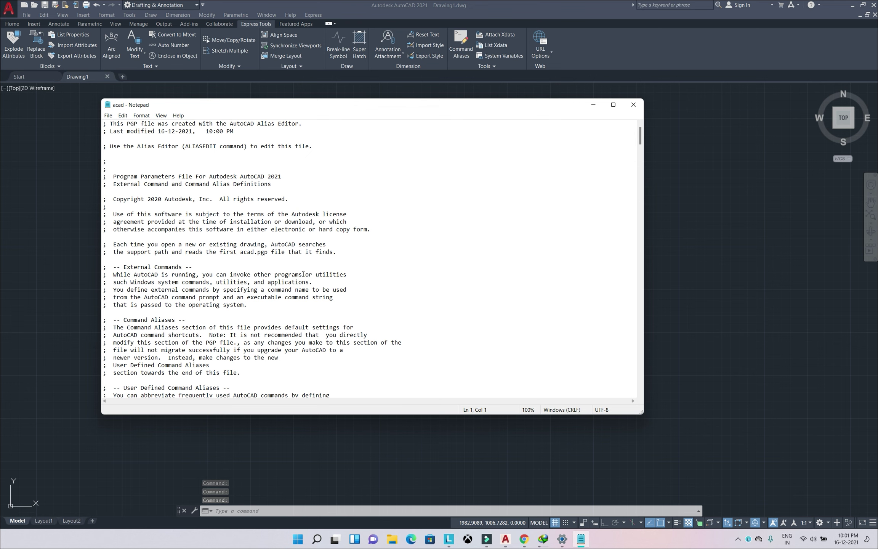
Scroll through the acad.pgp alias definitions in Notepad, then close Notepad.
scroll(303, 274, down, 6)
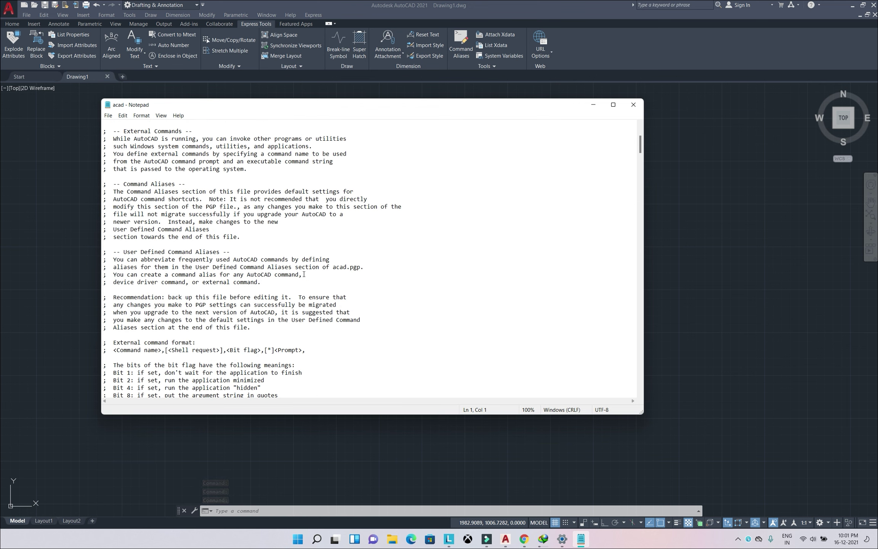
scroll(305, 257, down, 6)
scroll(308, 267, down, 6)
scroll(312, 279, down, 5)
scroll(318, 291, down, 8)
scroll(317, 290, down, 12)
scroll(148, 221, down, 1)
scroll(141, 233, down, 3)
scroll(130, 248, down, 5)
scroll(117, 266, down, 2)
scroll(117, 266, down, 5)
scroll(118, 265, down, 5)
scroll(119, 264, down, 5)
scroll(120, 264, down, 4)
scroll(120, 263, down, 6)
scroll(121, 262, down, 6)
scroll(122, 262, down, 6)
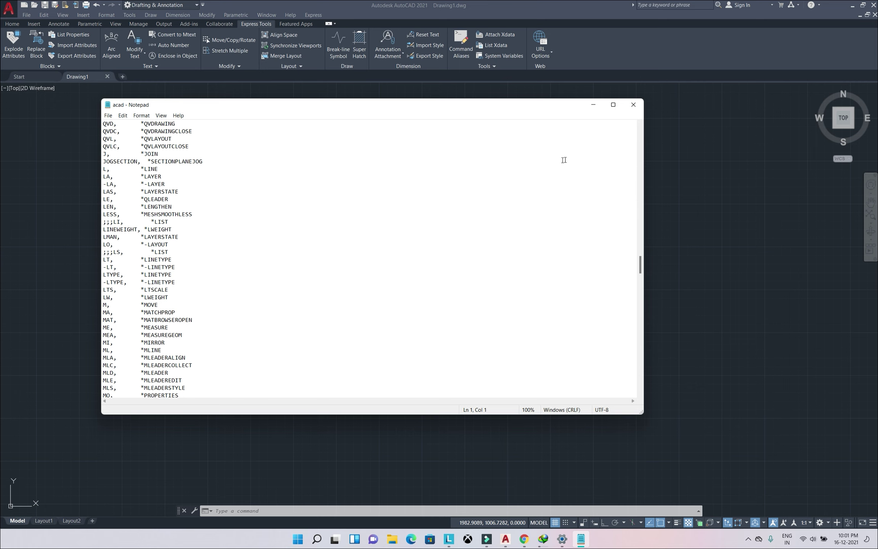
scroll(249, 257, down, 4)
scroll(250, 263, down, 5)
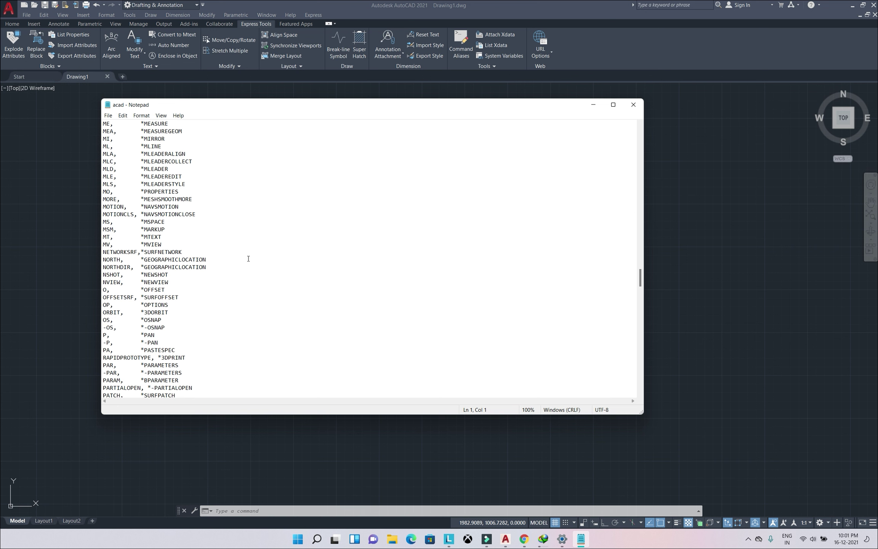
scroll(251, 271, down, 4)
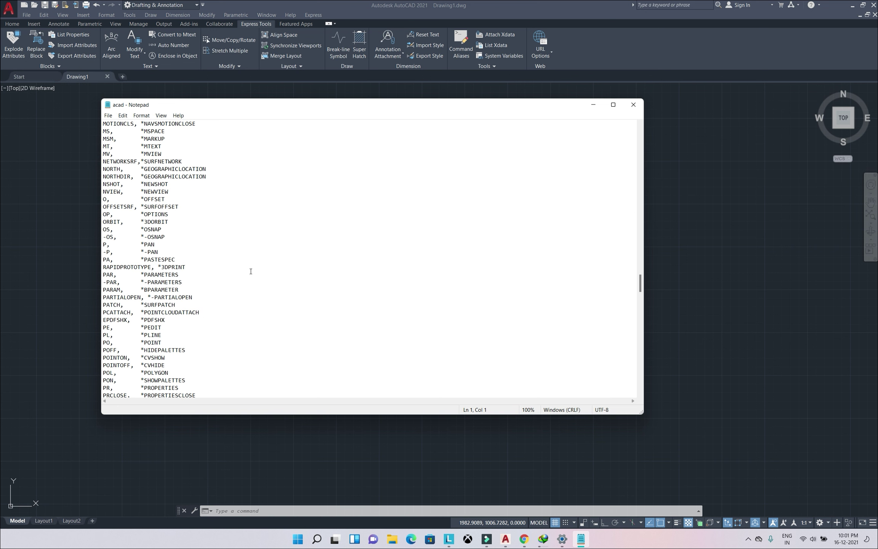
click(633, 104)
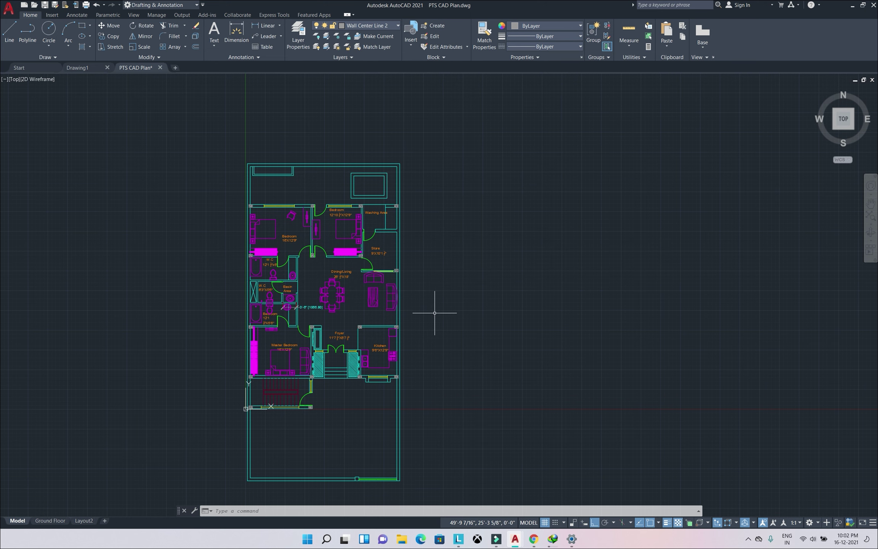
Zoom and pan the floor plan to leave space above it, and show the Arc methods list.
scroll(275, 286, up, 2)
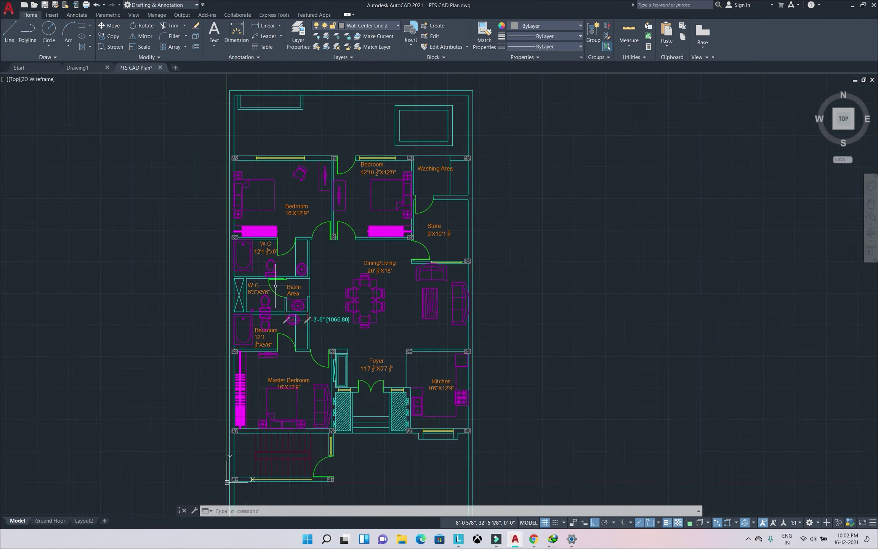
scroll(381, 286, up, 1)
scroll(381, 286, down, 1)
mouse_move(412, 191)
middle_down()
mouse_move(439, 256)
mouse_move(309, 337)
middle_up()
middle_drag(366, 250, 386, 278)
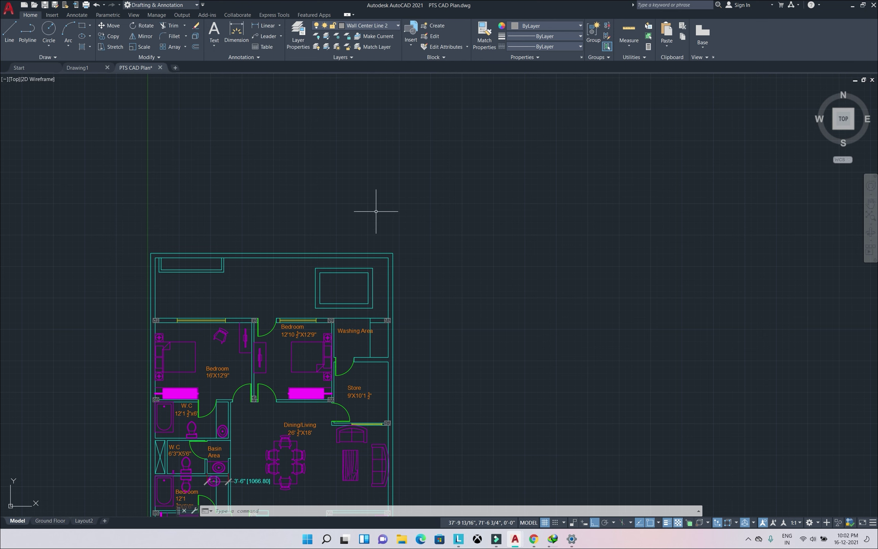
scroll(373, 186, down, 2)
middle_drag(372, 186, 456, 143)
middle_drag(292, 339, 298, 280)
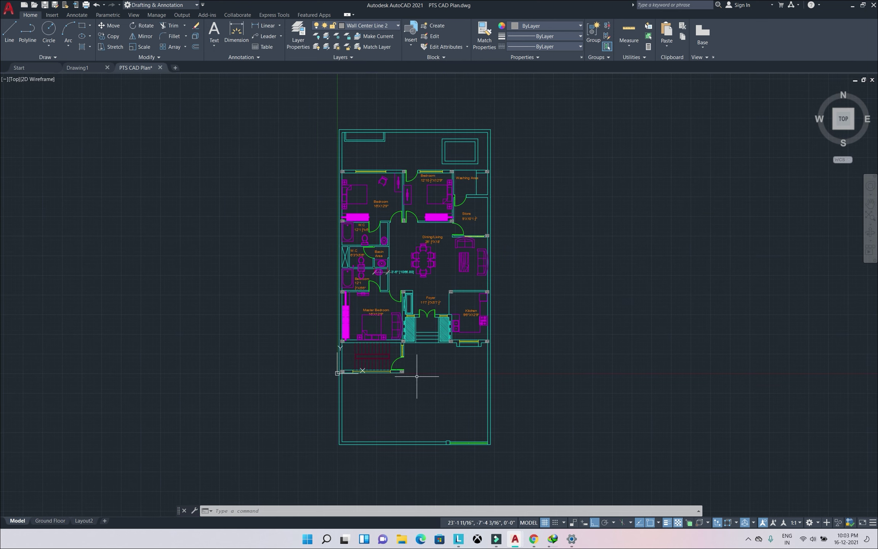
scroll(372, 156, up, 3)
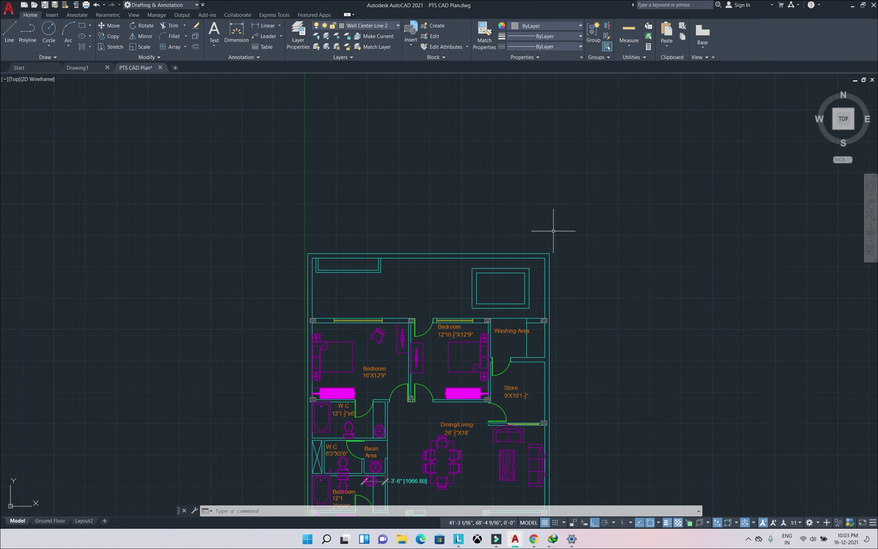
middle_drag(402, 194, 319, 242)
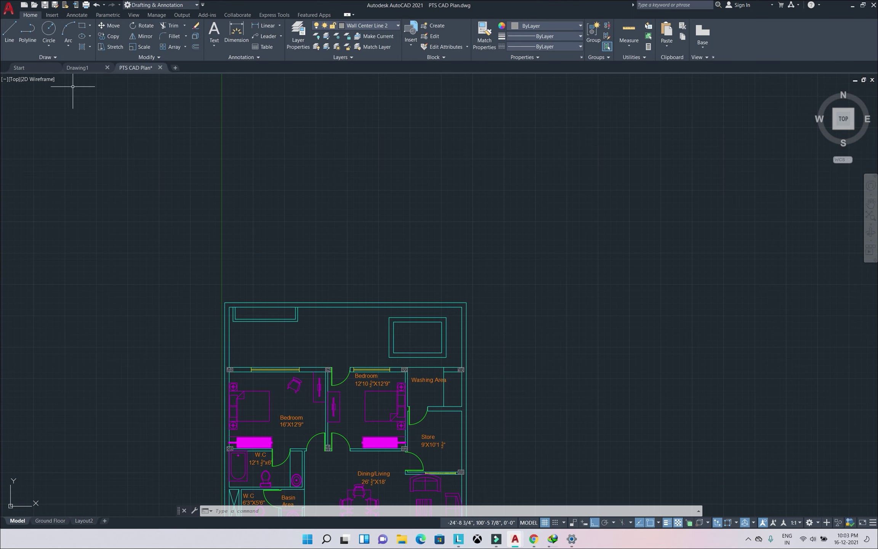
click(68, 45)
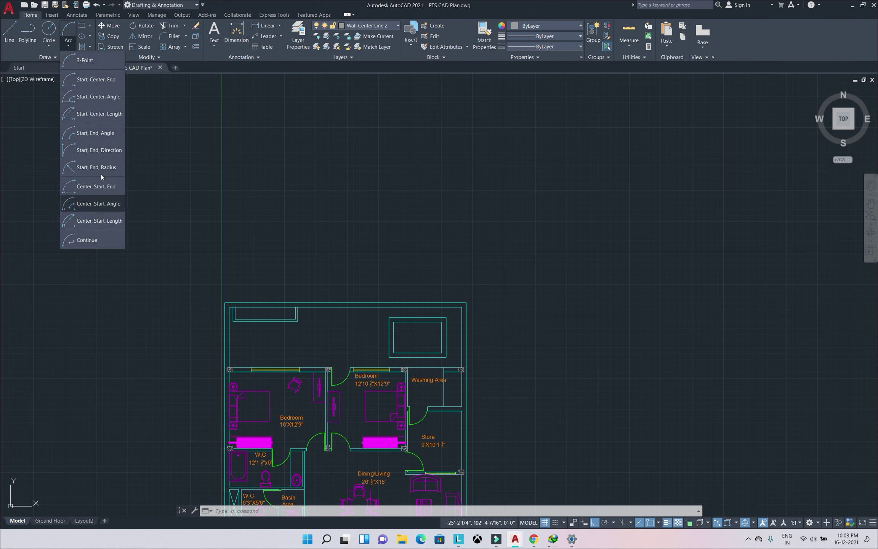
Draw a three-point arc above the floor plan.
click(99, 61)
click(234, 272)
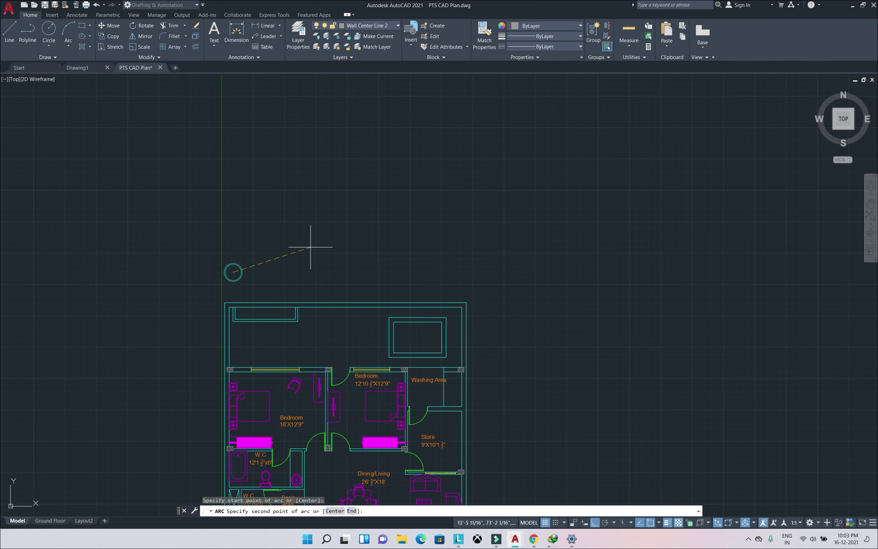
click(344, 237)
click(465, 280)
scroll(372, 255, up, 2)
scroll(372, 222, up, 2)
scroll(411, 177, down, 4)
scroll(393, 253, up, 4)
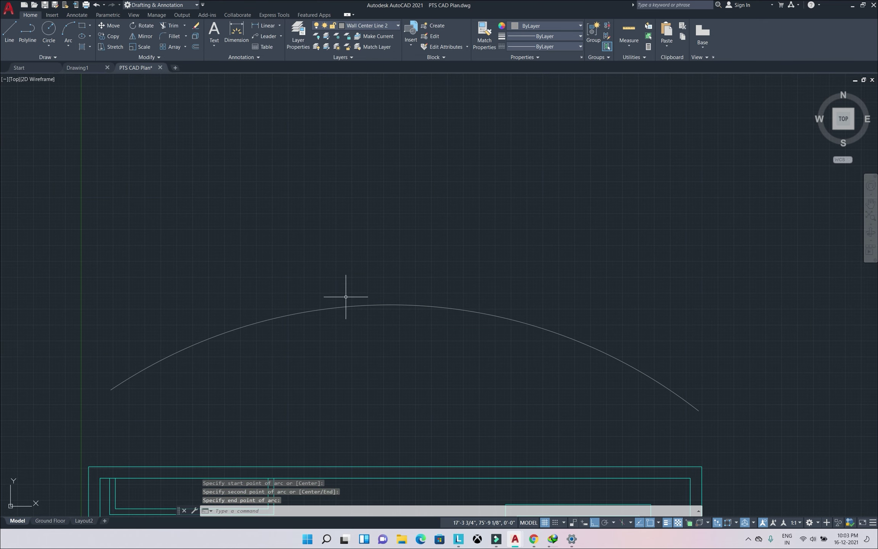
key(Escape)
key(Escape)
Start Express Tools Arc Aligned text and select the new arc.
click(278, 15)
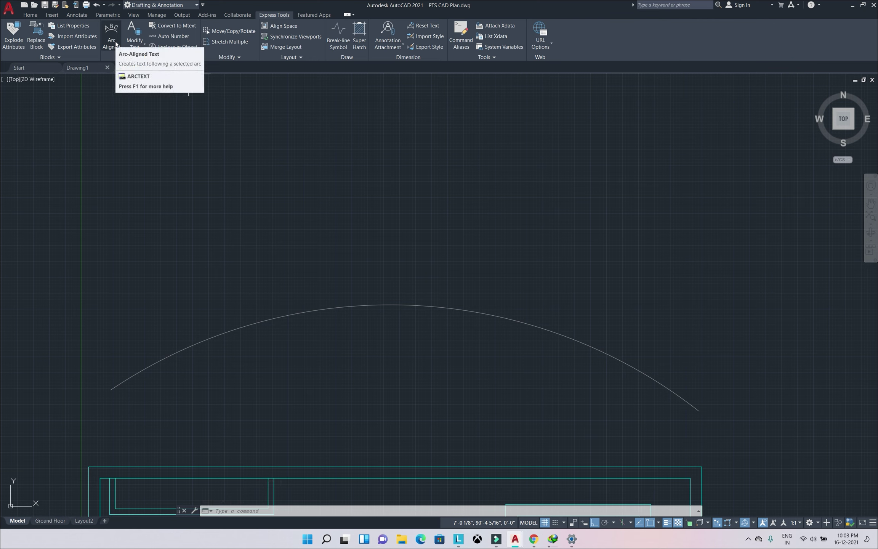
text(art)
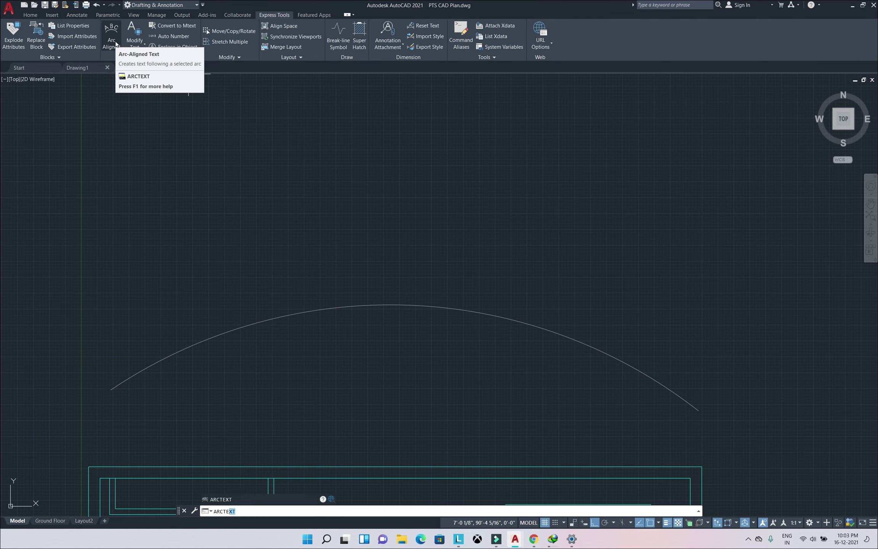
key(Return)
key(Escape)
key(Escape)
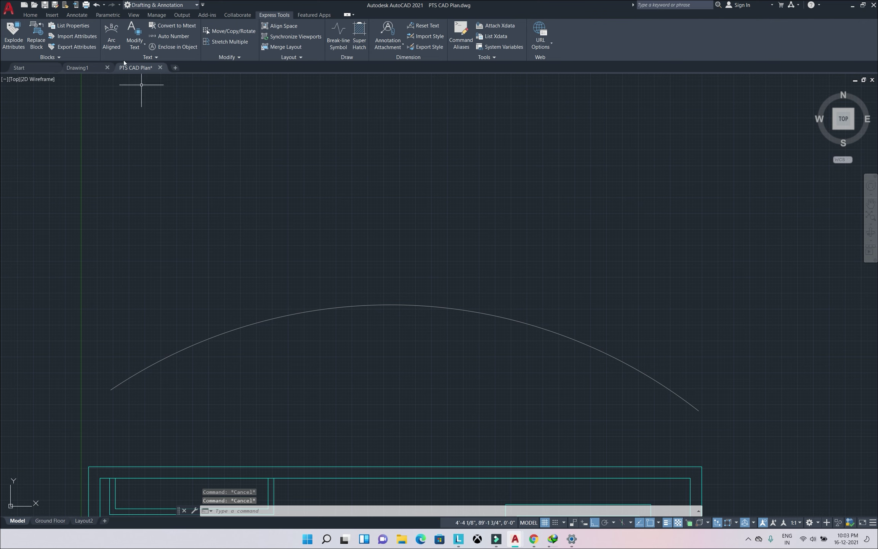
click(108, 37)
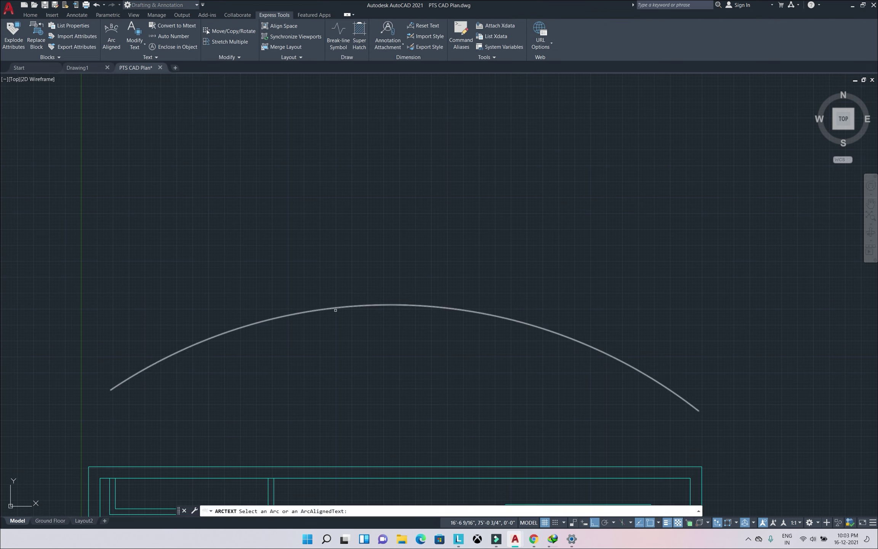
click(357, 306)
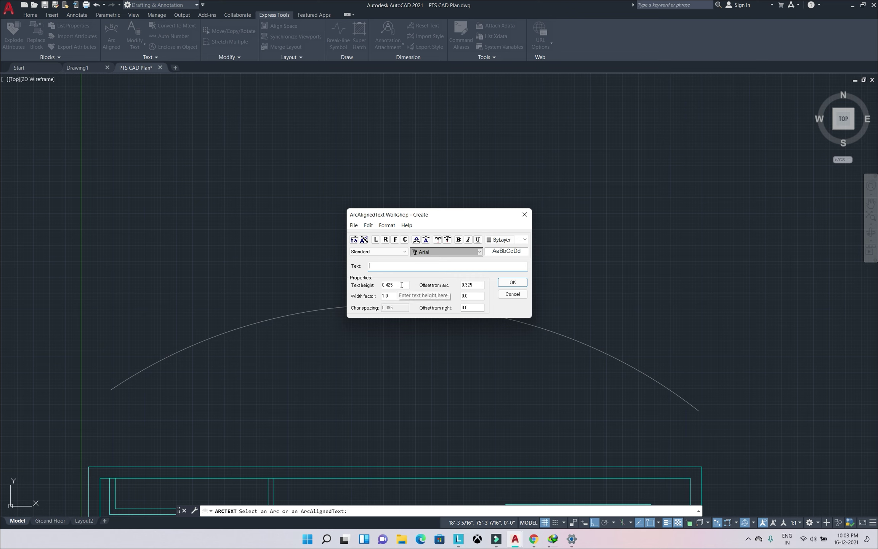
Set text height 5 and offset from arc 0.5, keeping the Arial font.
double_click(386, 284)
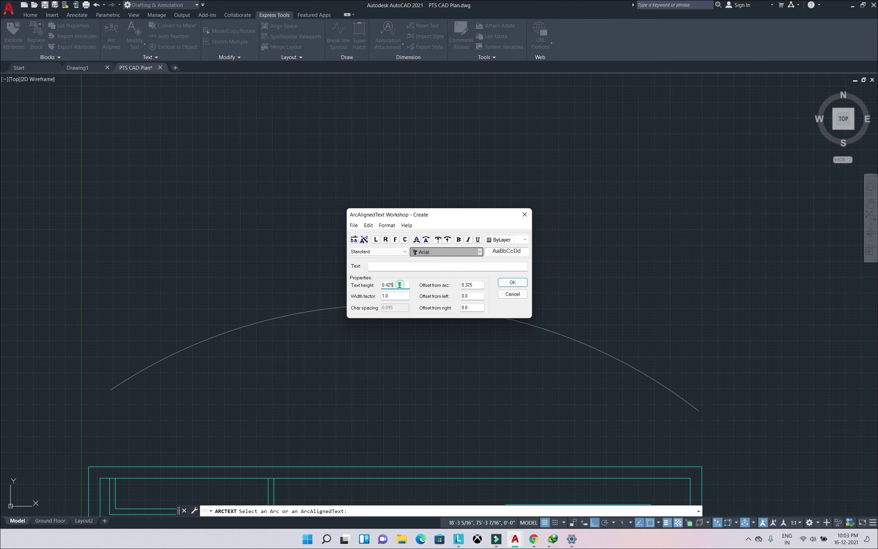
text(5)
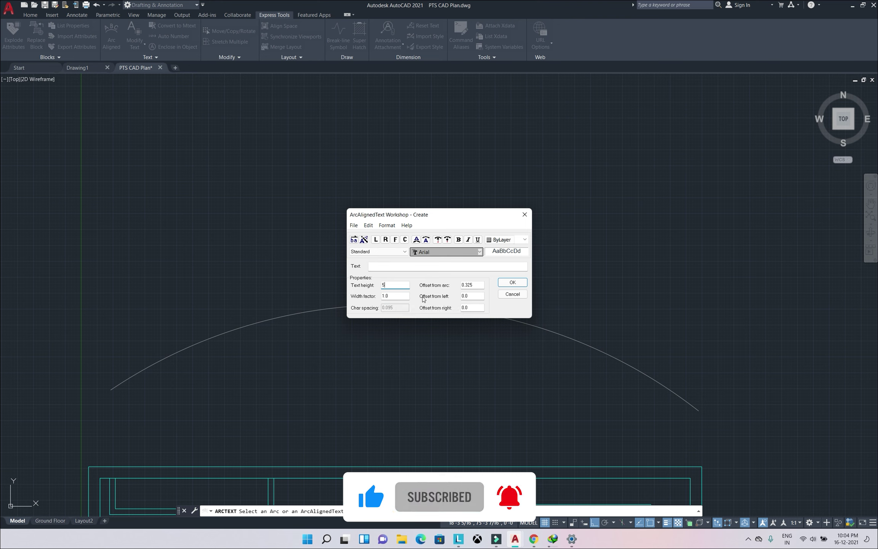
key(Tab)
click(478, 285)
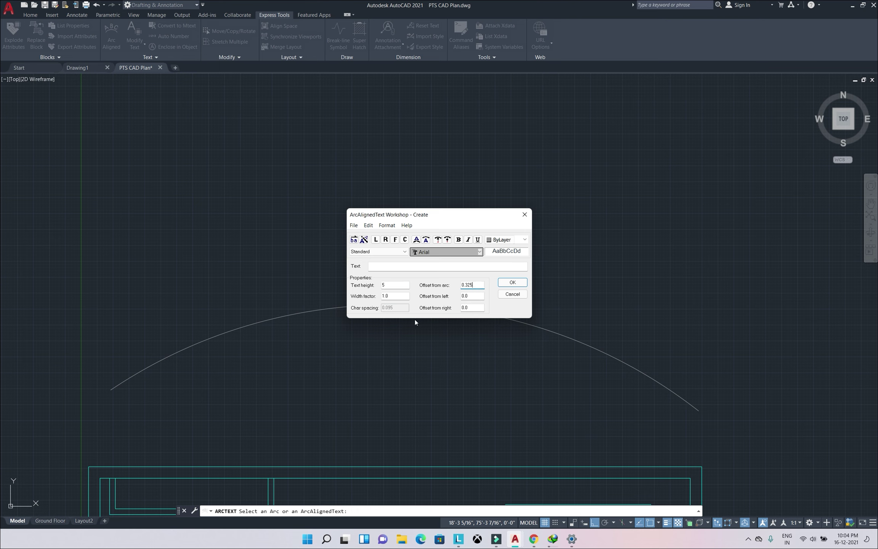
drag(475, 284, 456, 282)
text(0)
click(480, 252)
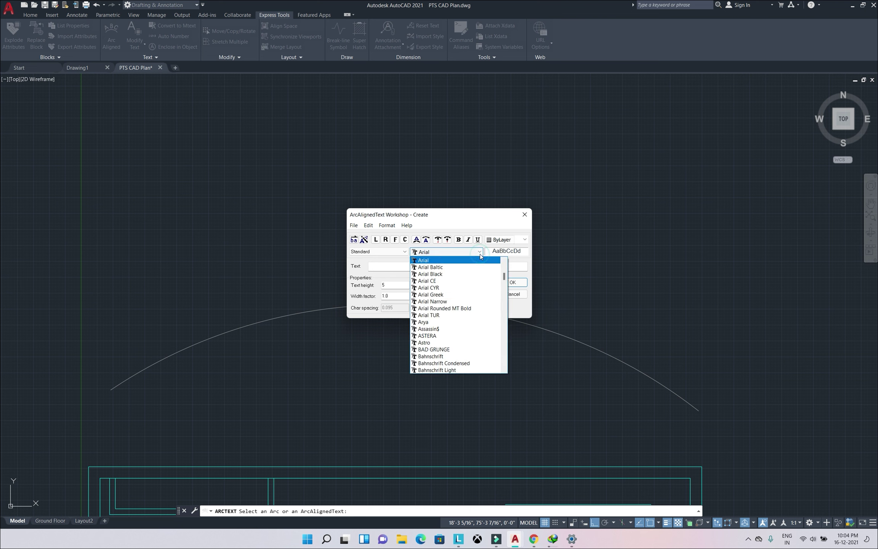
click(472, 216)
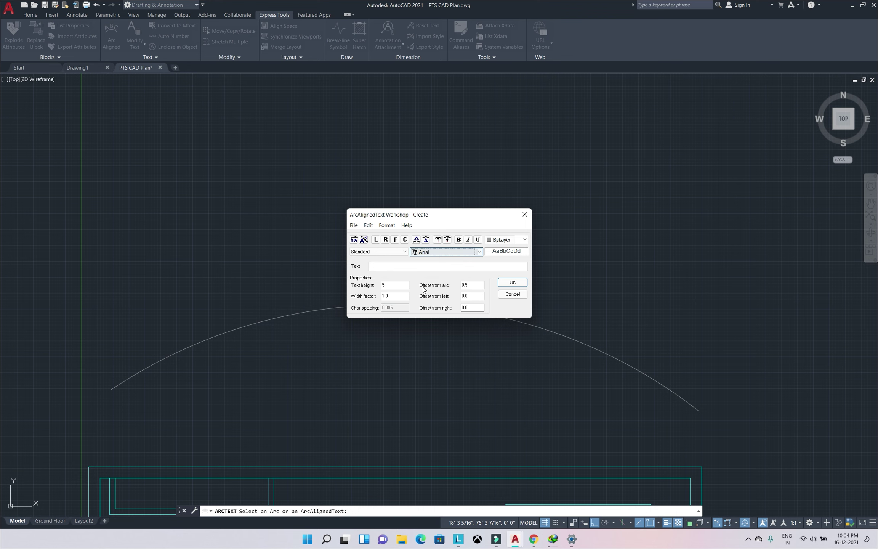
Enter 'PTS CAD Expert' as the text and place it along the arc.
click(516, 285)
click(452, 285)
click(388, 266)
text(PTS CAD Expert)
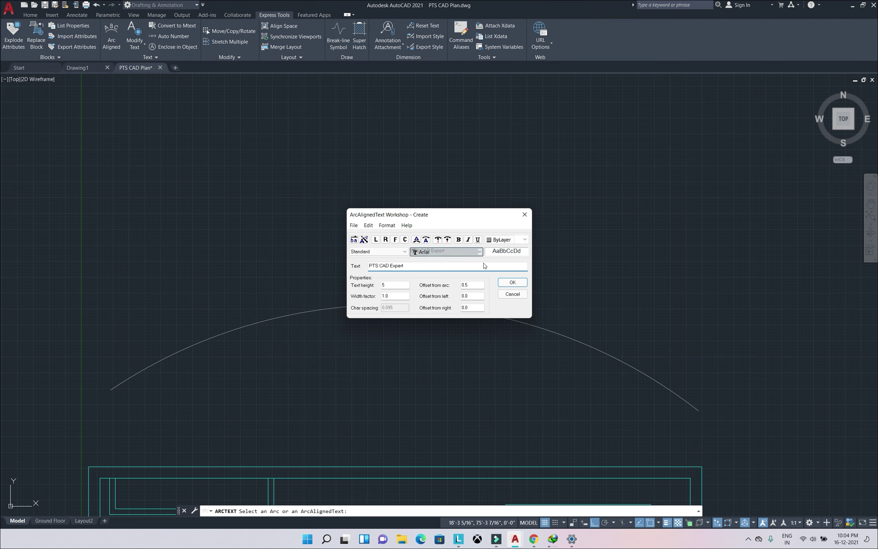
click(512, 282)
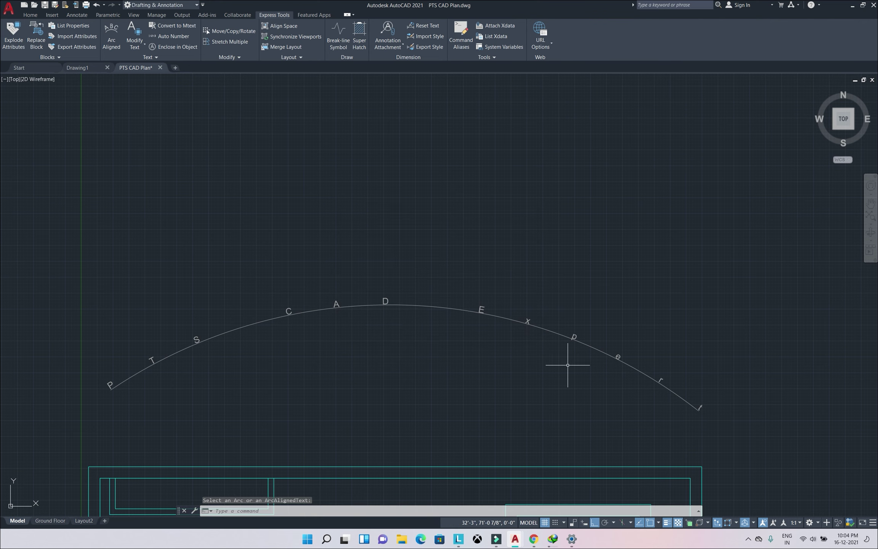
Check the arc text in Properties, close the palette, deselect it, and pan to the plan.
scroll(499, 332, up, 2)
double_click(469, 292)
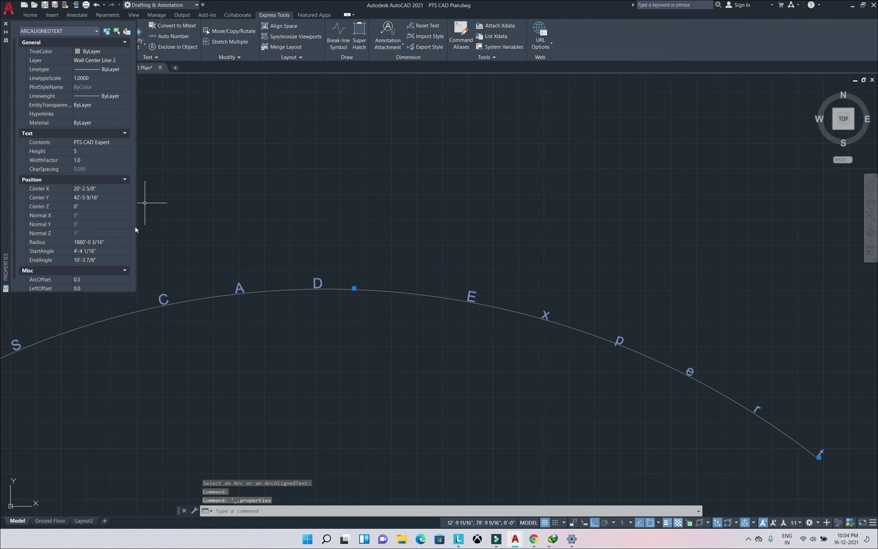
click(6, 23)
scroll(127, 156, down, 3)
scroll(235, 215, down, 1)
scroll(224, 231, up, 2)
key(Escape)
key(Escape)
scroll(156, 288, up, 2)
scroll(158, 291, up, 2)
scroll(235, 260, down, 3)
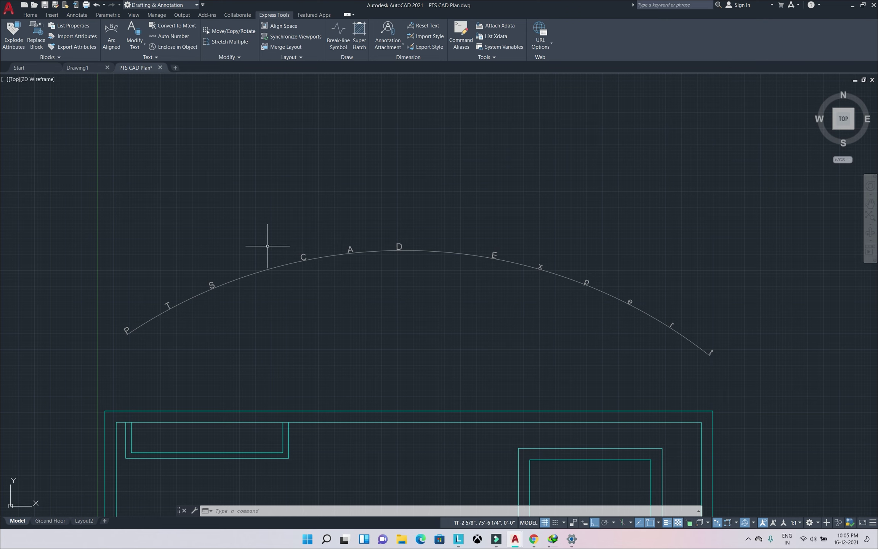
scroll(273, 232, down, 2)
middle_drag(272, 232, 298, 189)
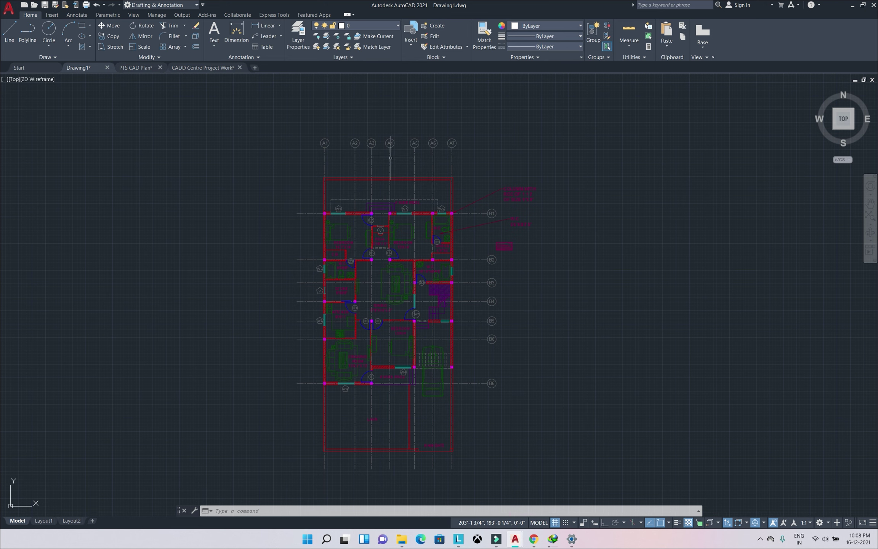
Zoom and pan Drawing1 to the blank area above grid bubbles A1–A3.
scroll(391, 158, up, 4)
scroll(196, 352, down, 2)
scroll(215, 329, down, 2)
middle_drag(215, 329, 271, 122)
scroll(245, 196, up, 2)
scroll(269, 134, up, 3)
mouse_move(315, 217)
middle_down()
mouse_move(328, 239)
mouse_move(366, 405)
middle_up()
scroll(323, 249, up, 2)
scroll(323, 249, up, 2)
scroll(296, 195, down, 2)
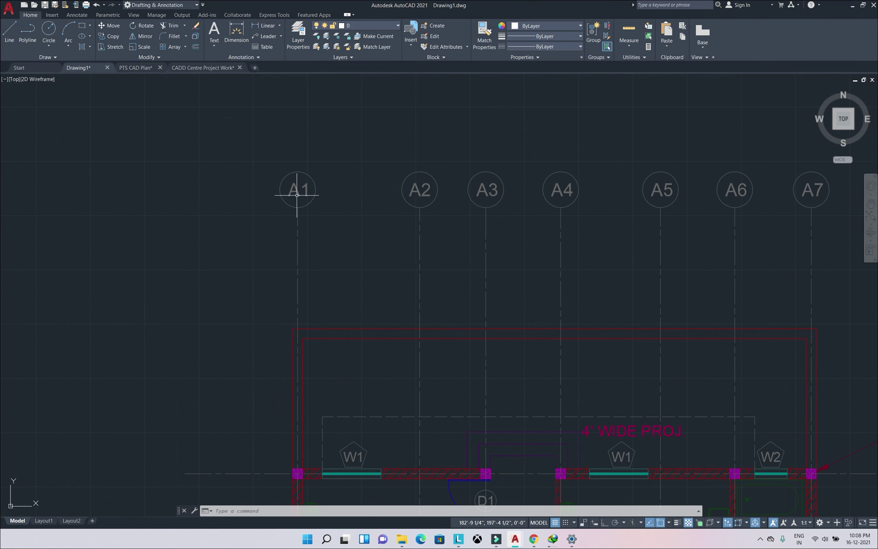
middle_drag(729, 190, 443, 189)
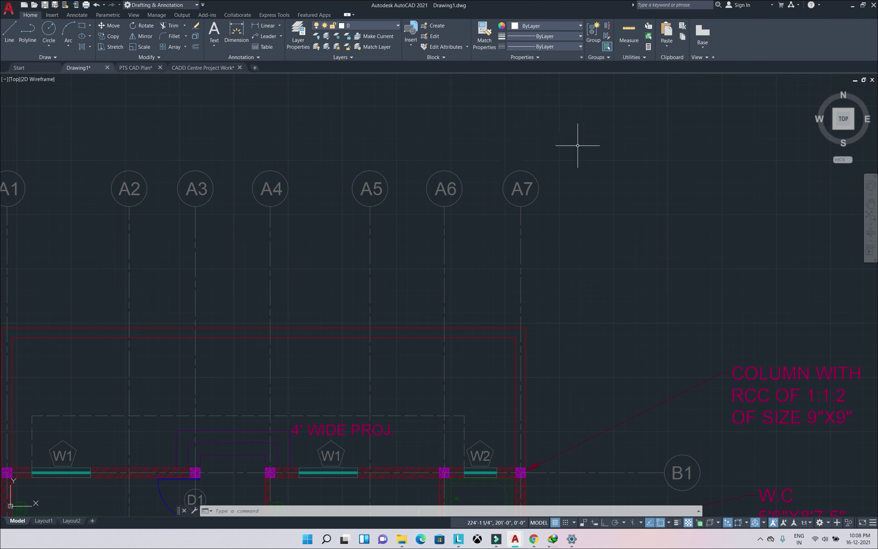
middle_drag(260, 212, 423, 225)
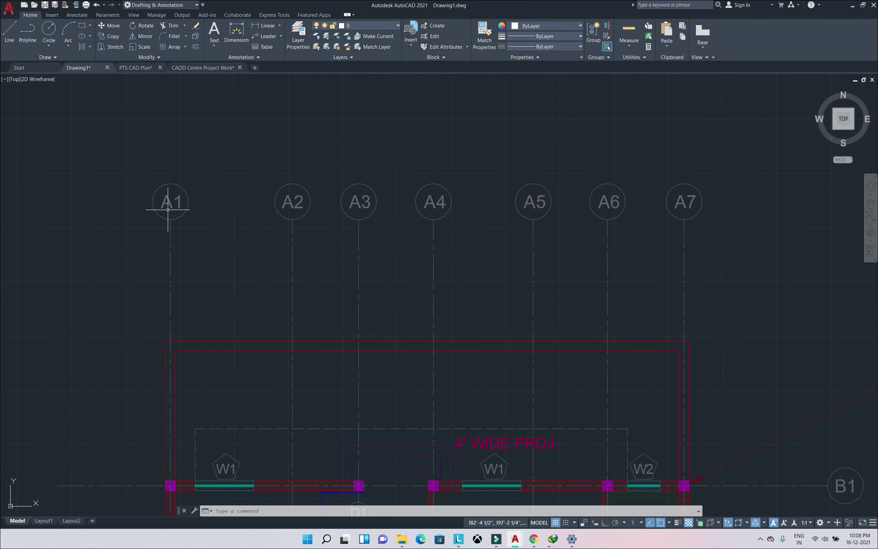
scroll(168, 209, up, 4)
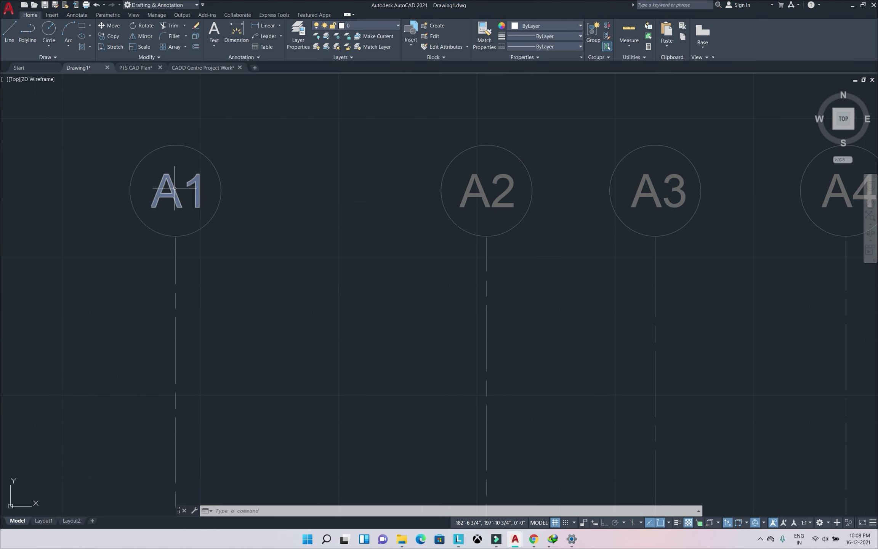
scroll(231, 208, down, 1)
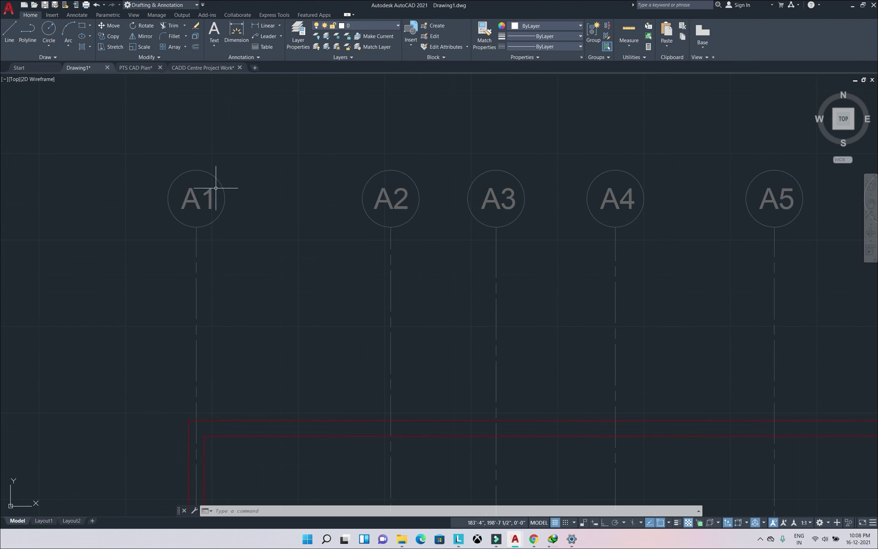
middle_drag(191, 207, 389, 261)
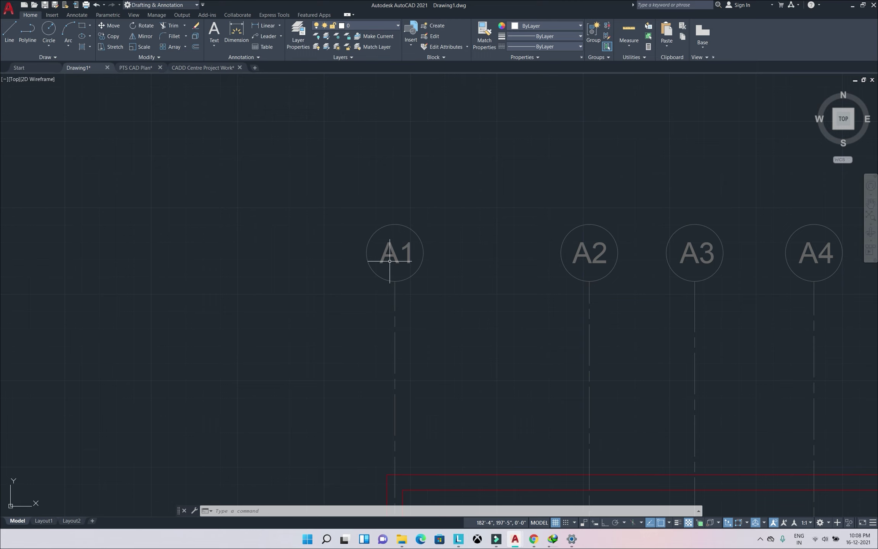
scroll(389, 261, down, 2)
scroll(389, 263, down, 4)
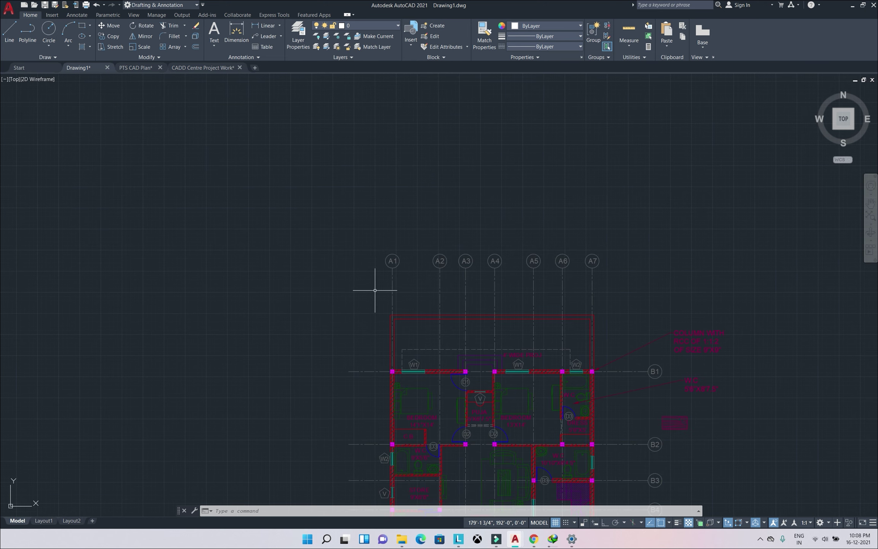
scroll(436, 263, up, 4)
middle_drag(434, 258, 539, 386)
scroll(382, 323, up, 2)
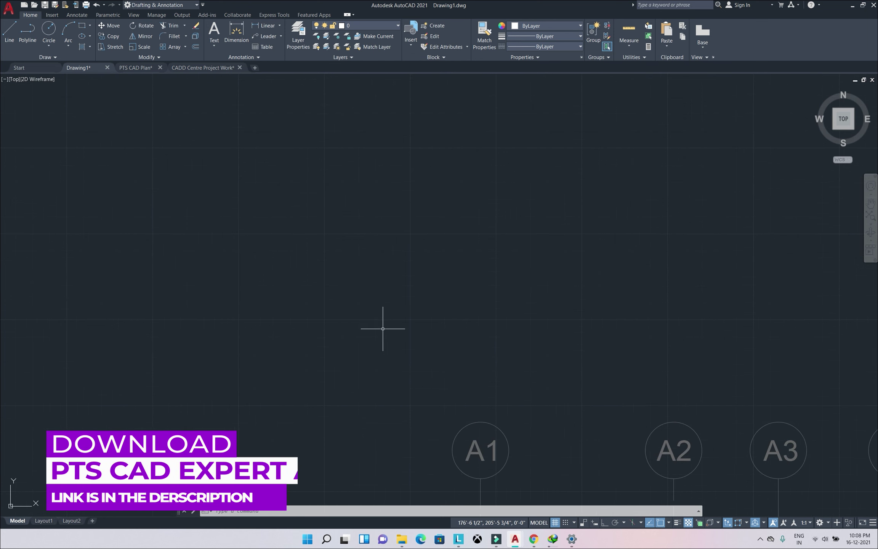
scroll(386, 313, up, 2)
Add a multiline text label reading 'PTS' in the blank area above the floor plan.
click(215, 45)
click(233, 59)
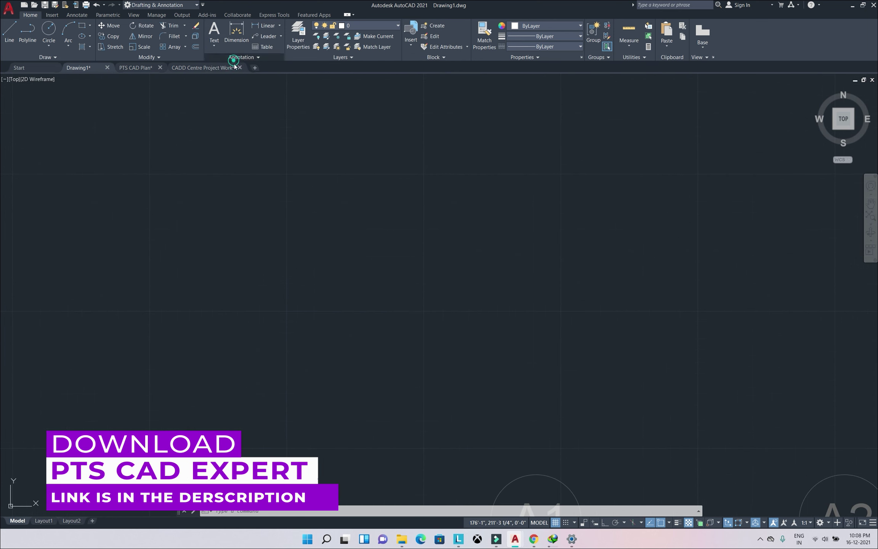
click(246, 199)
scroll(255, 193, up, 5)
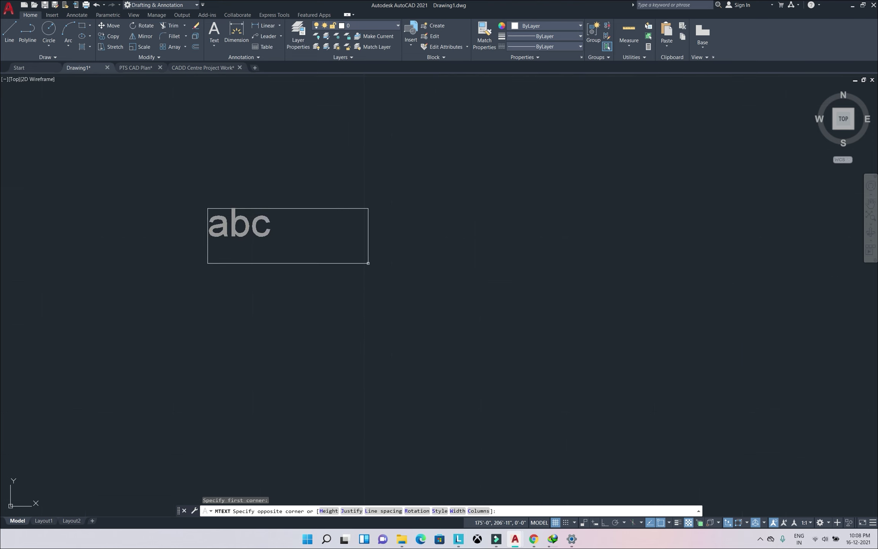
click(381, 255)
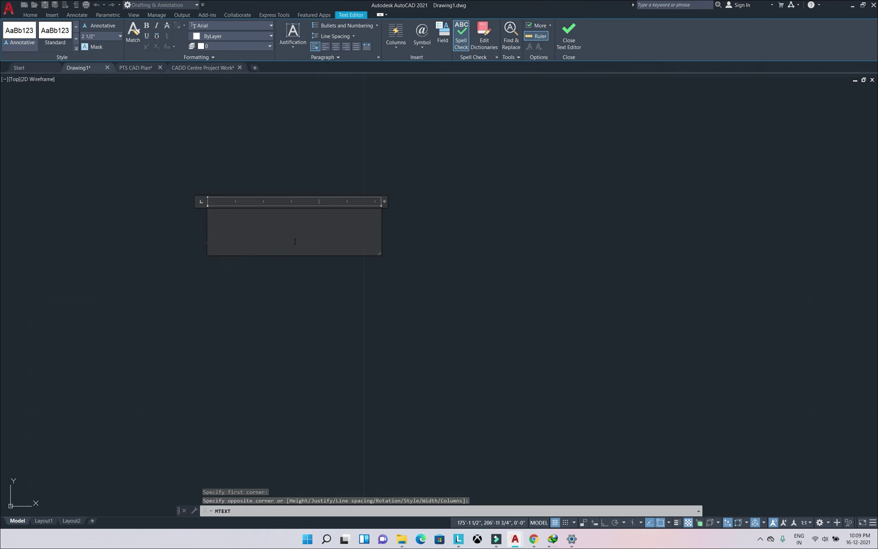
text(P)
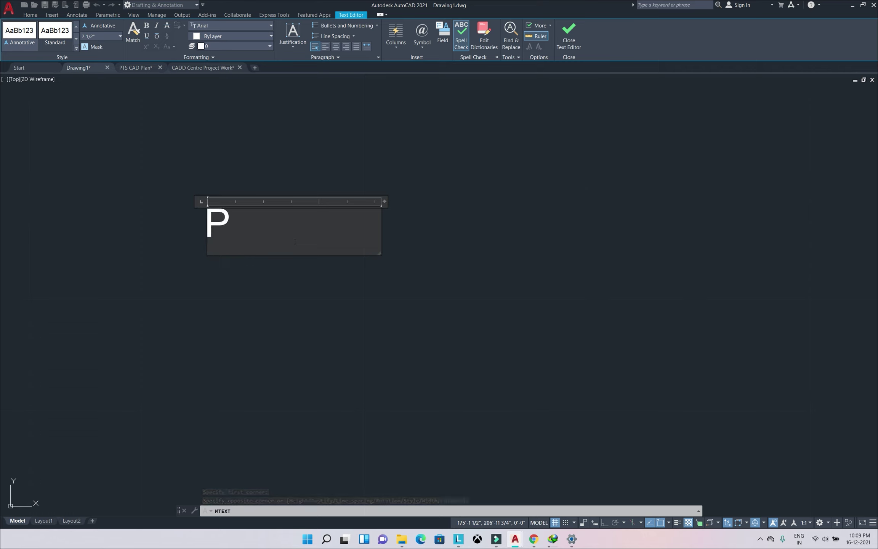
text(TS)
click(304, 307)
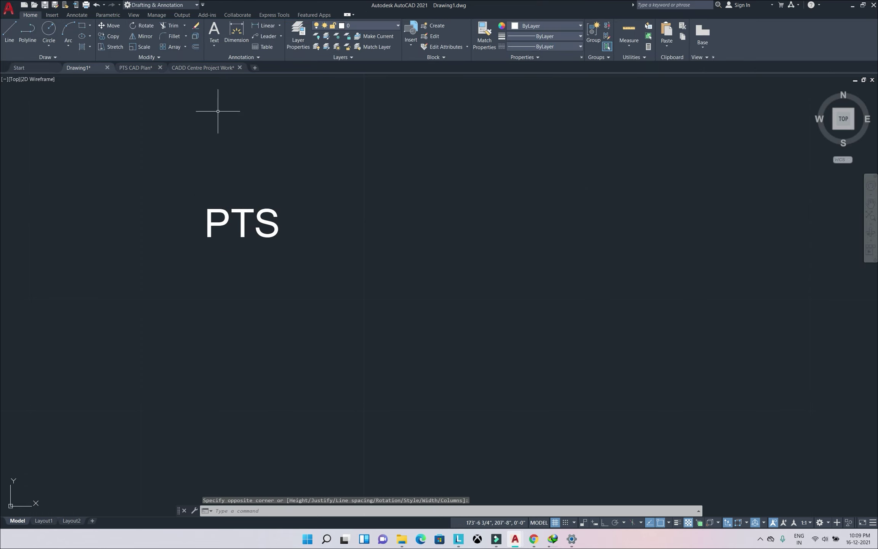
middle_drag(263, 197, 371, 225)
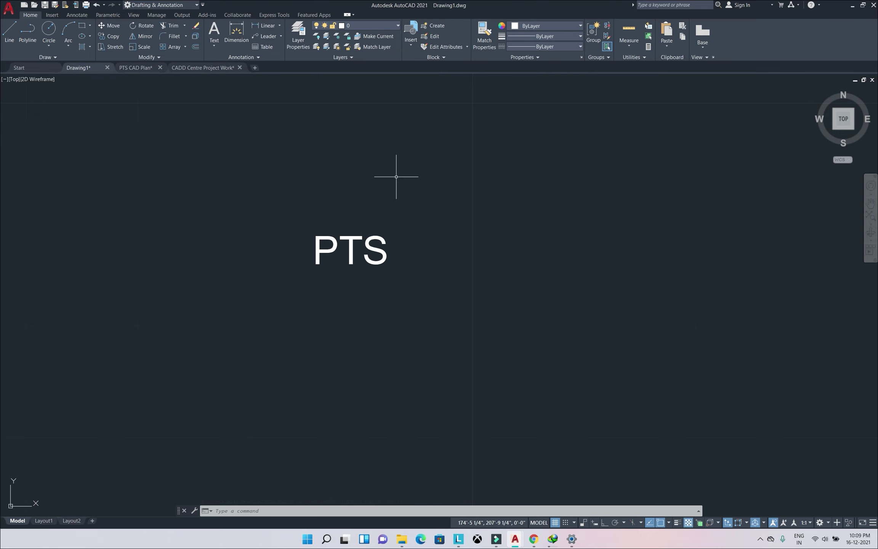
text(t)
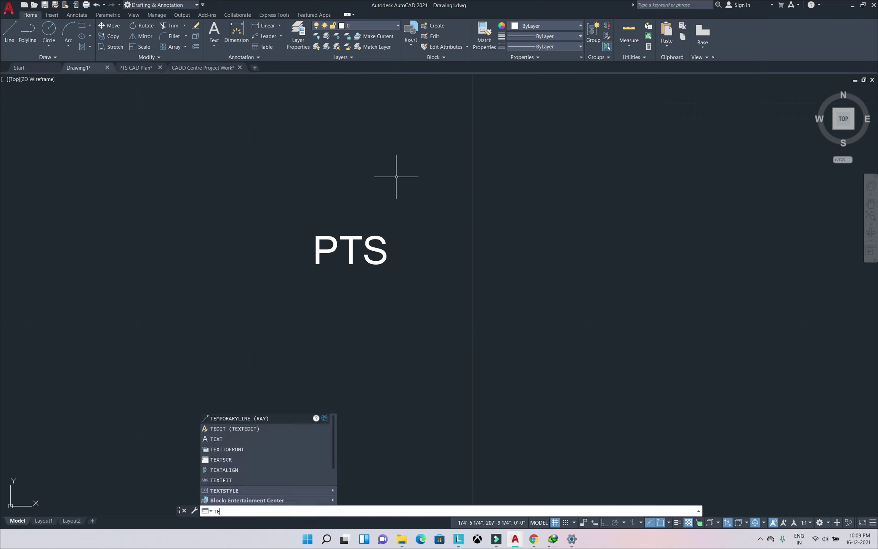
text(c)
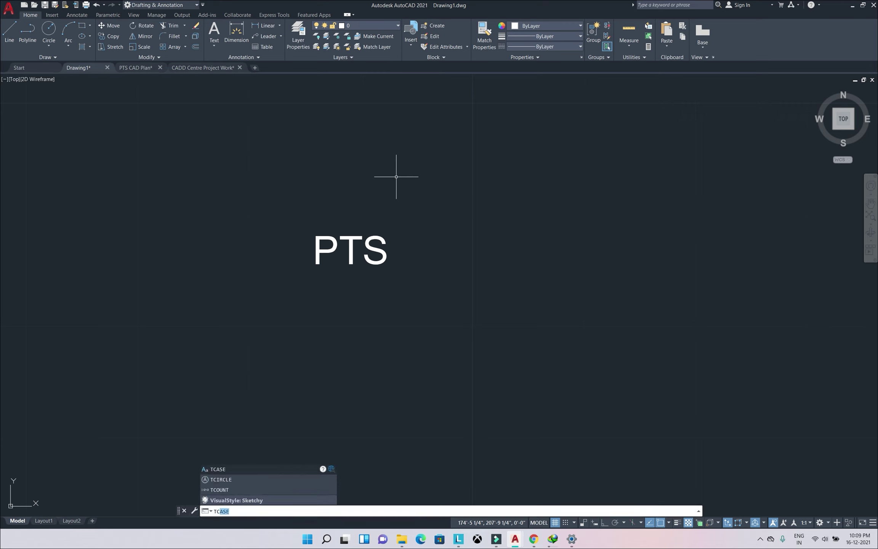
text(i)
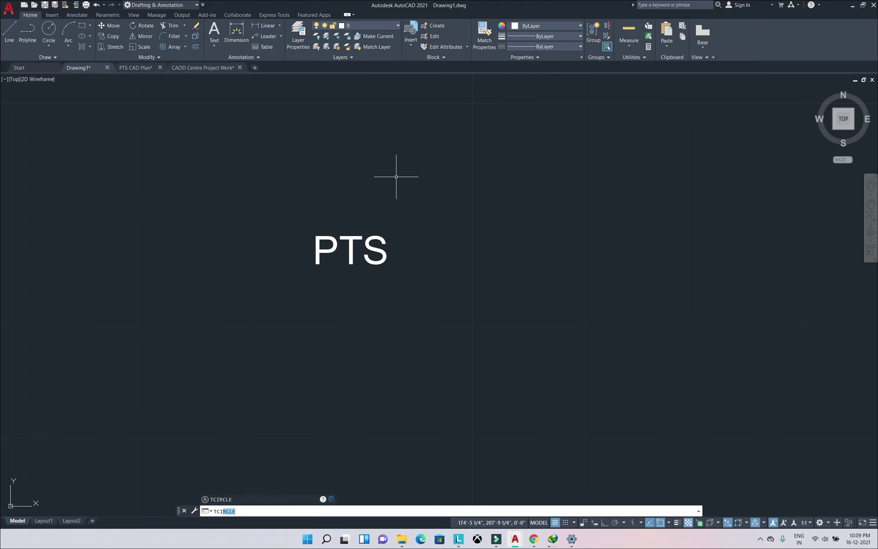
Frame the PTS text with a constant-size rectangle using TCIRCLE at offset factor 0.35.
key(Return)
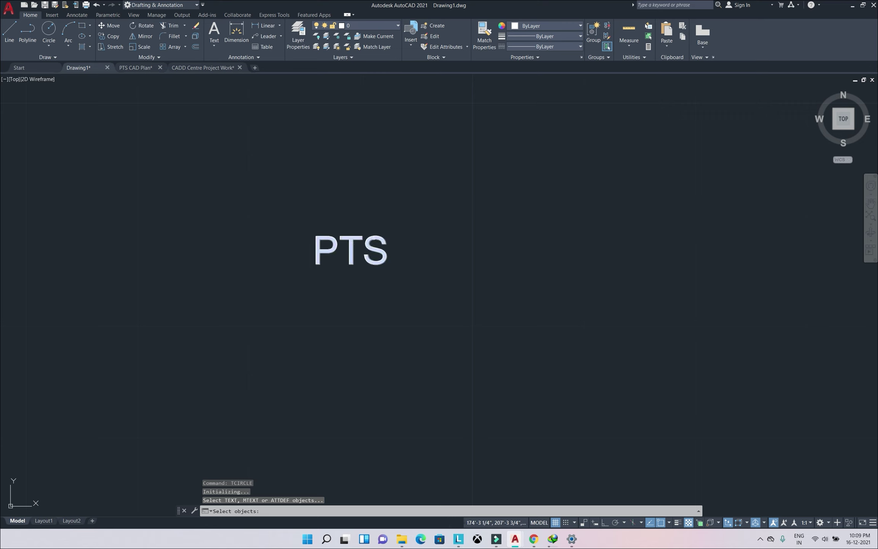
click(374, 238)
key(Return)
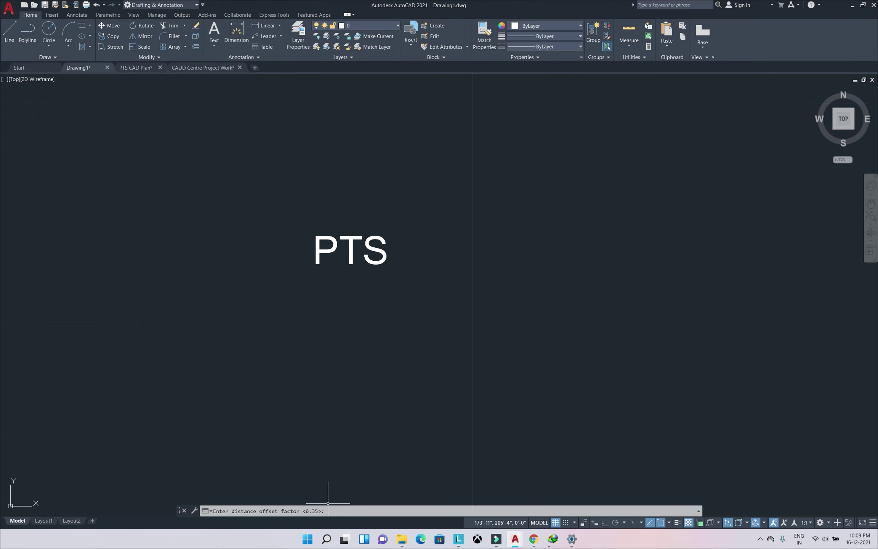
key(Return)
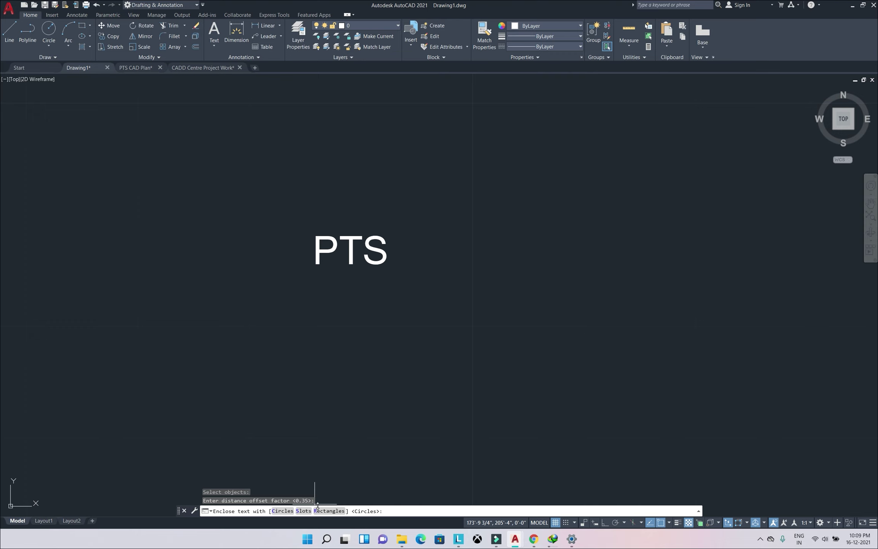
click(329, 510)
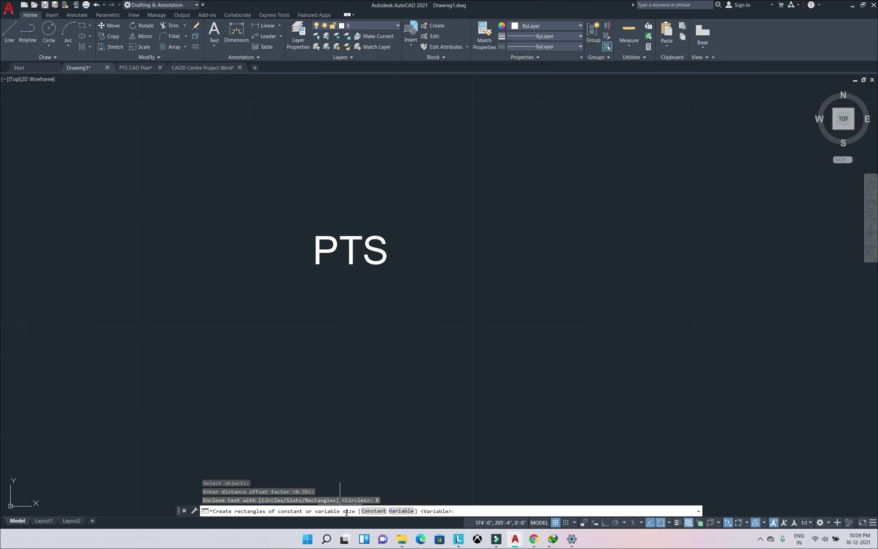
click(385, 511)
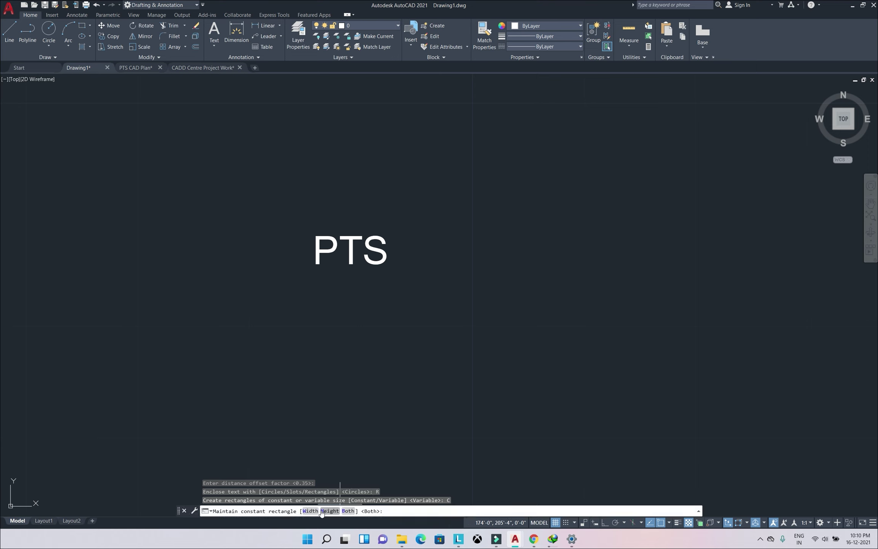
click(347, 511)
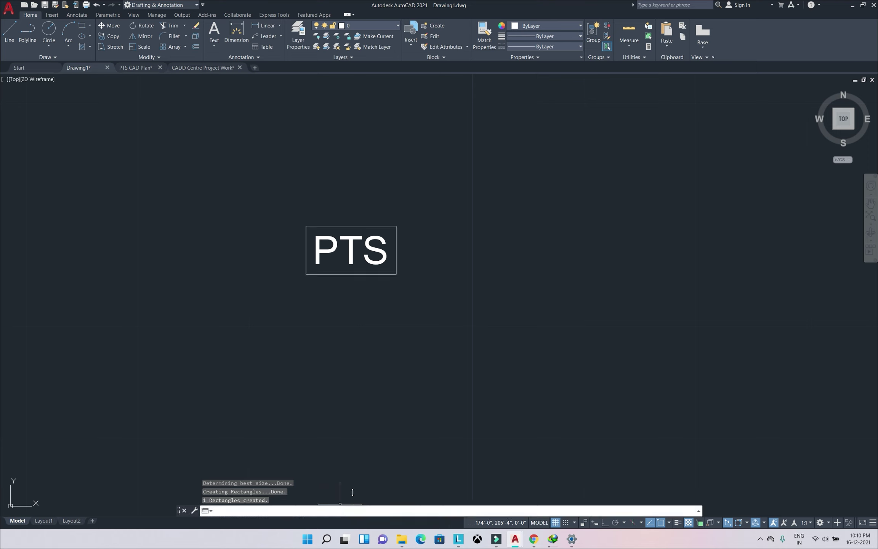
scroll(331, 231, up, 4)
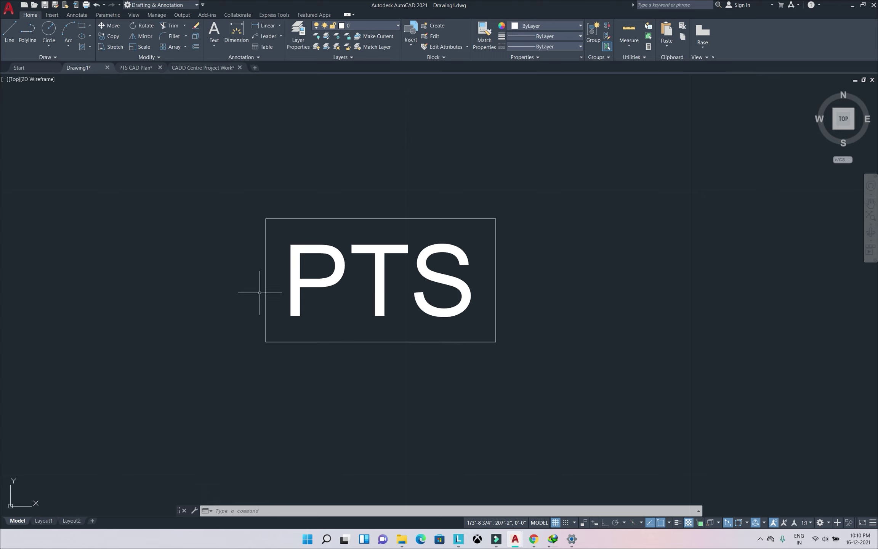
scroll(247, 304, down, 4)
scroll(249, 304, up, 4)
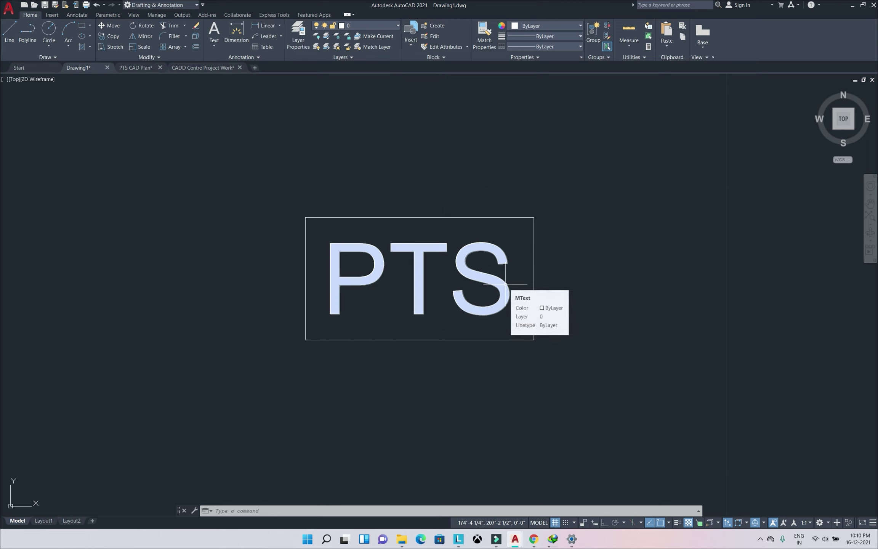
Copy the PTS text to a spot to the right of the original.
scroll(343, 305, down, 2)
click(376, 302)
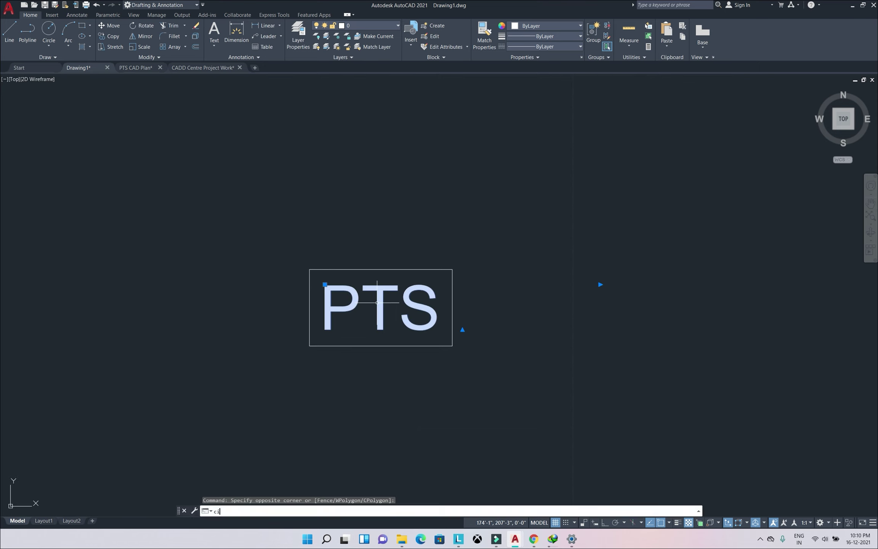
text(Co)
key(Return)
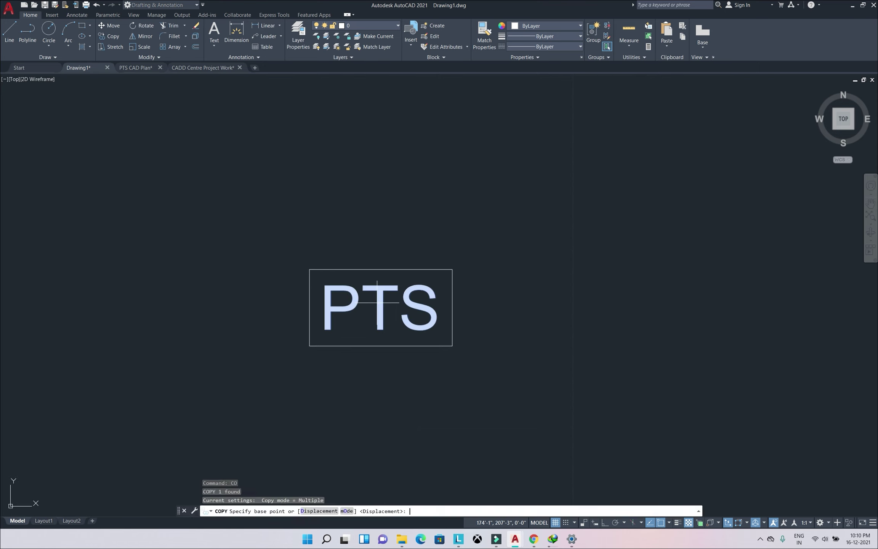
click(340, 298)
click(640, 298)
key(Escape)
middle_drag(648, 324, 426, 299)
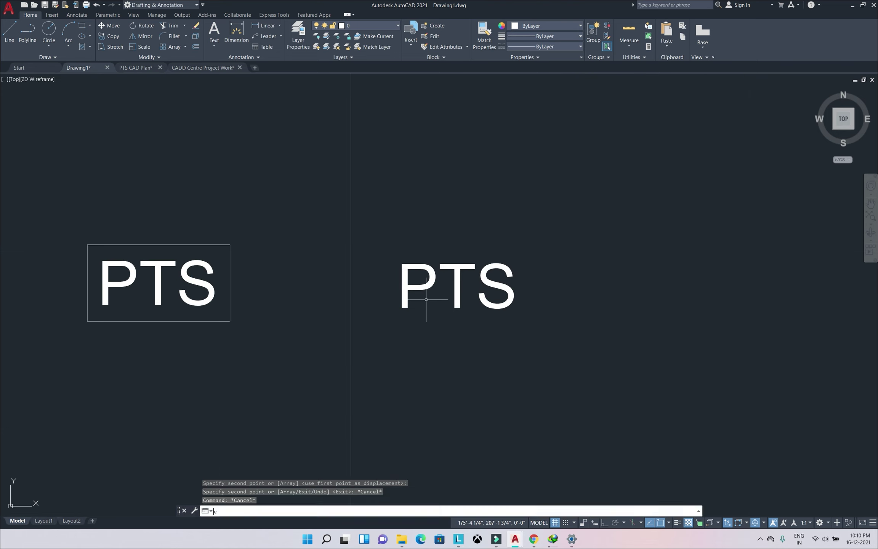
key(Escape)
Draw a rectangle around the copied PTS label with RECTANG.
text(rec)
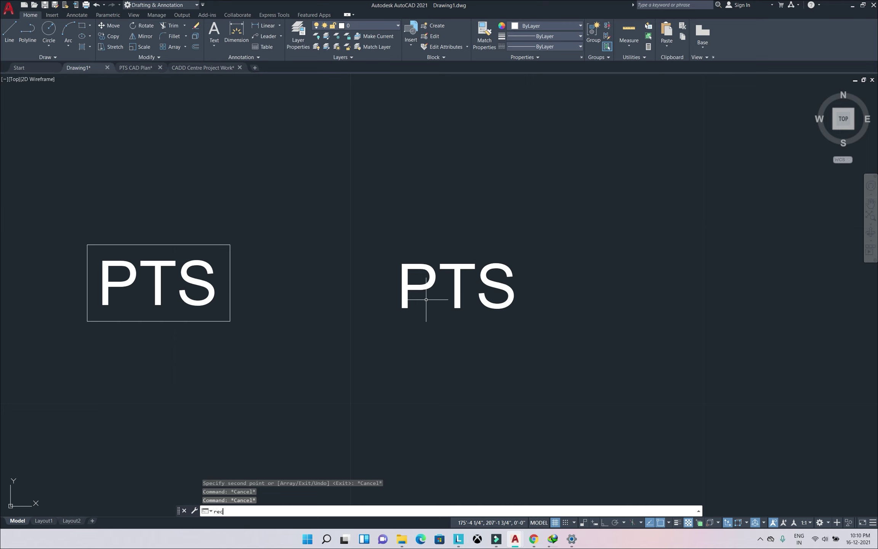
key(Return)
click(393, 248)
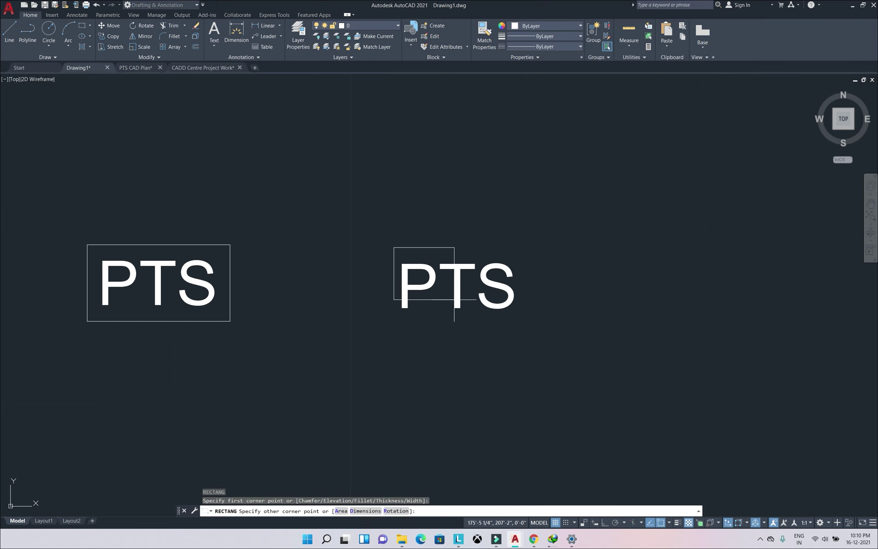
click(526, 323)
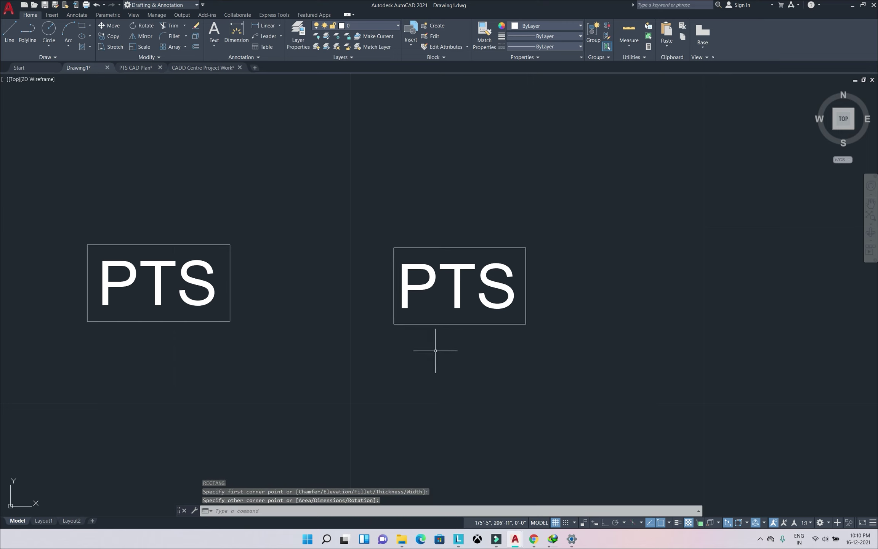
middle_drag(385, 349, 503, 371)
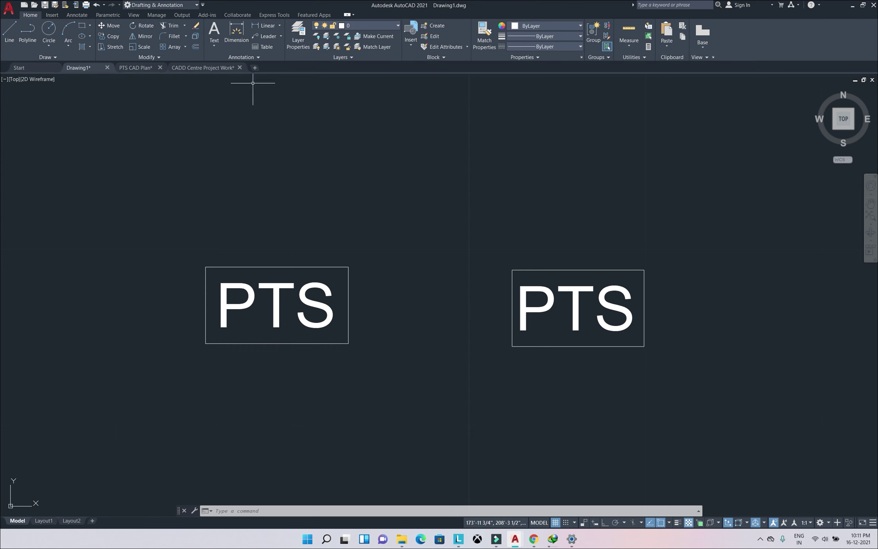
Bring up the Express Tools commands and launch SuperHatch.
click(278, 14)
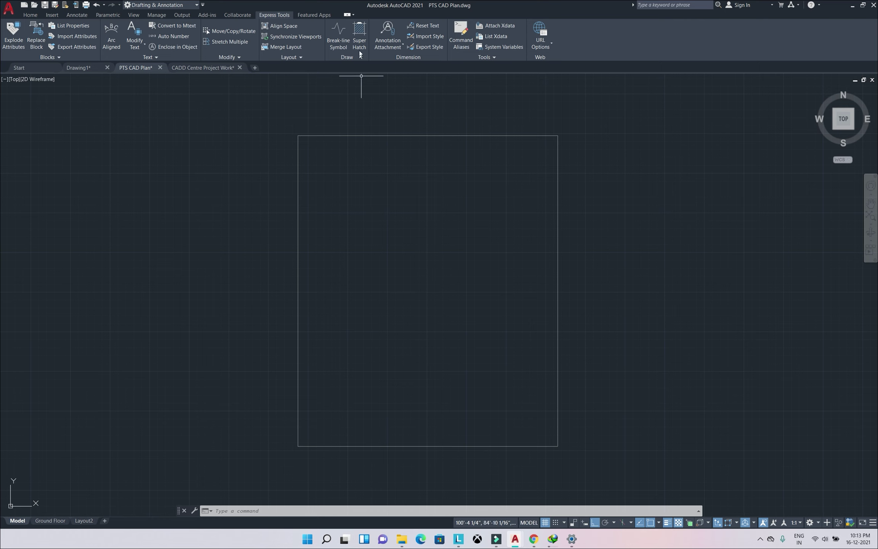
click(361, 34)
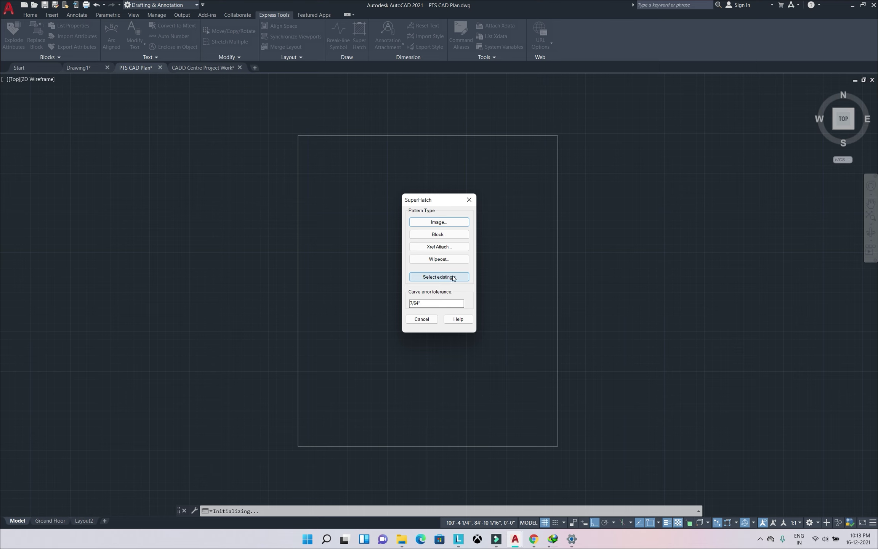
Pick the neon ring image from Downloads as the SuperHatch image and confirm attachment settings.
click(435, 224)
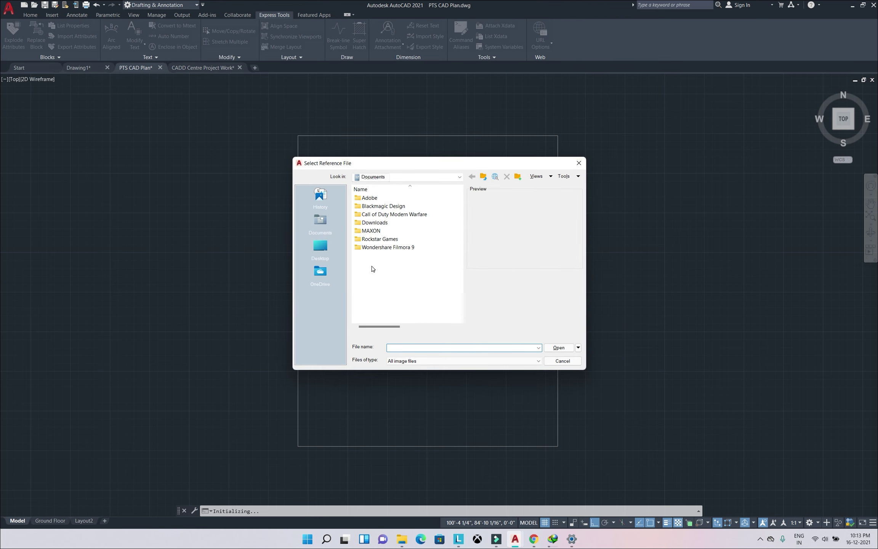
click(320, 247)
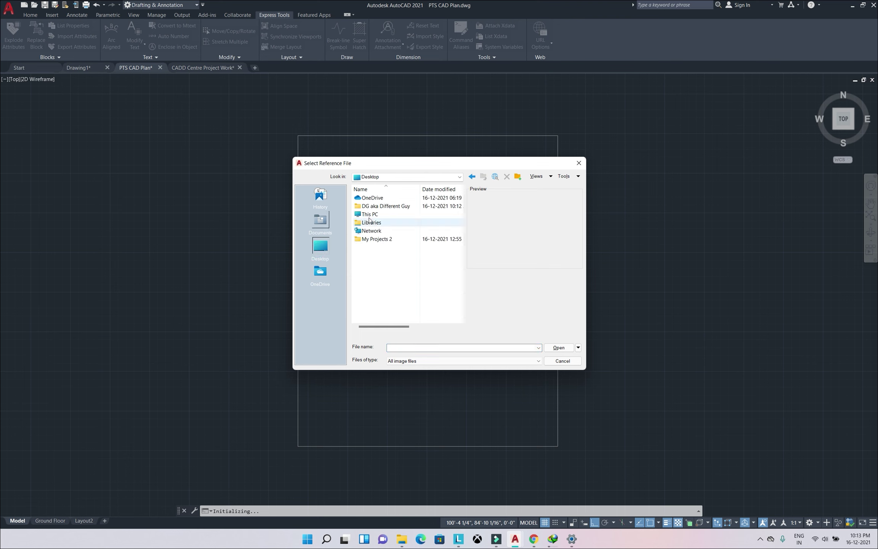
double_click(386, 206)
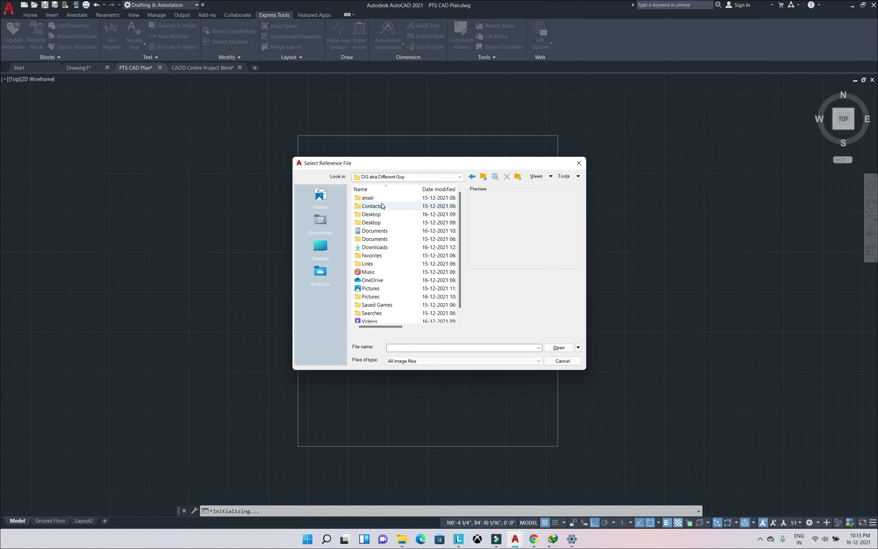
click(383, 249)
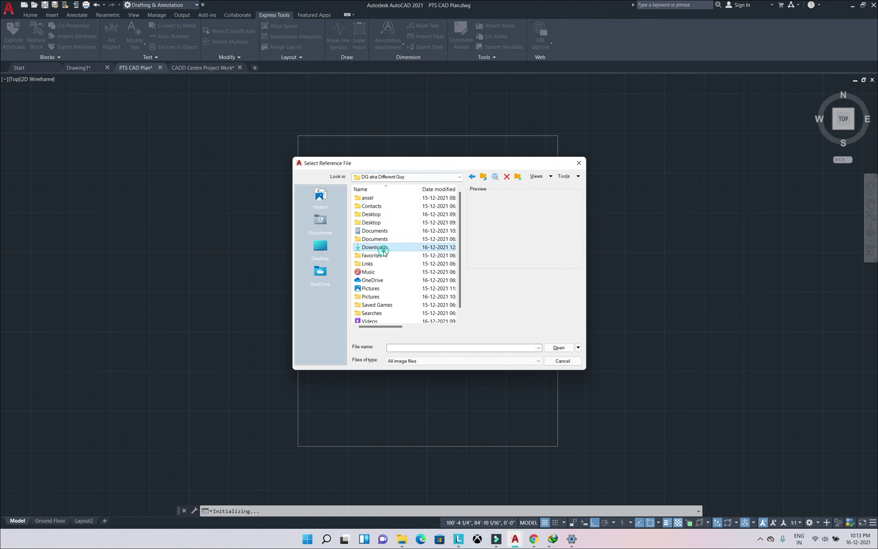
double_click(383, 249)
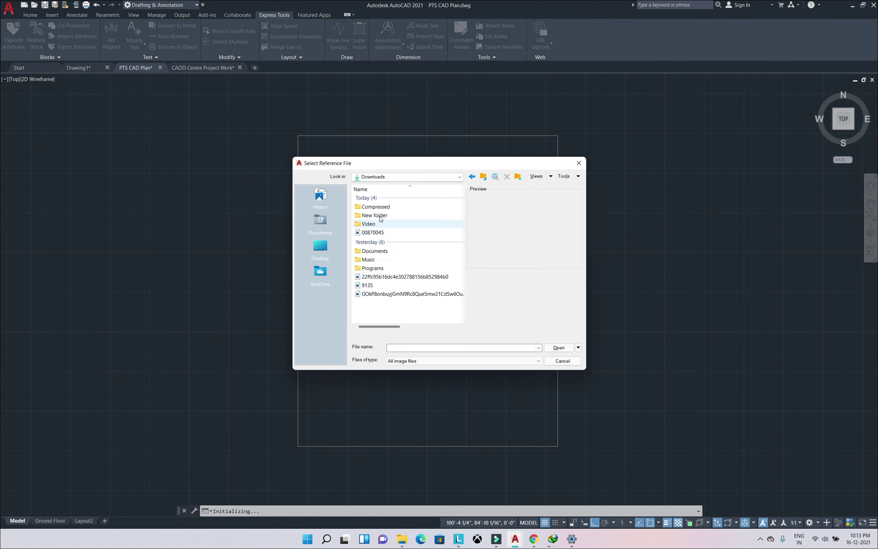
click(389, 276)
click(391, 285)
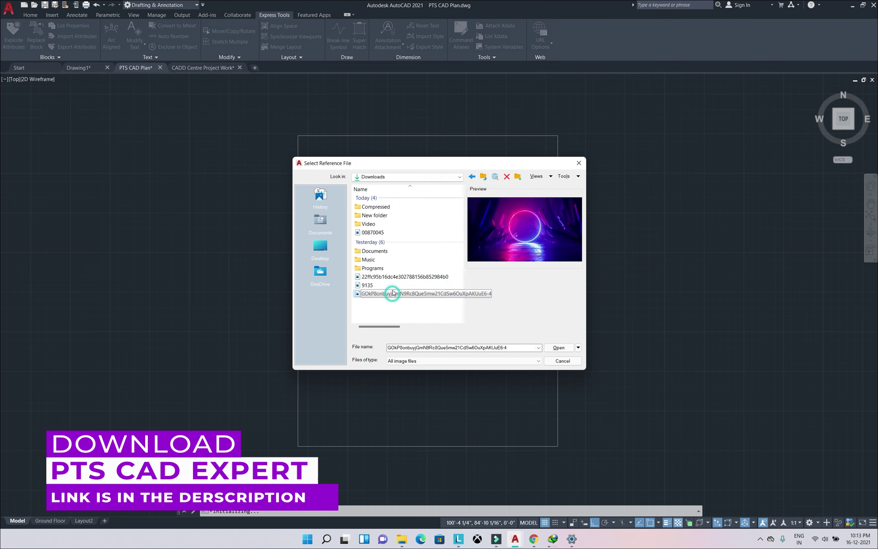
click(558, 347)
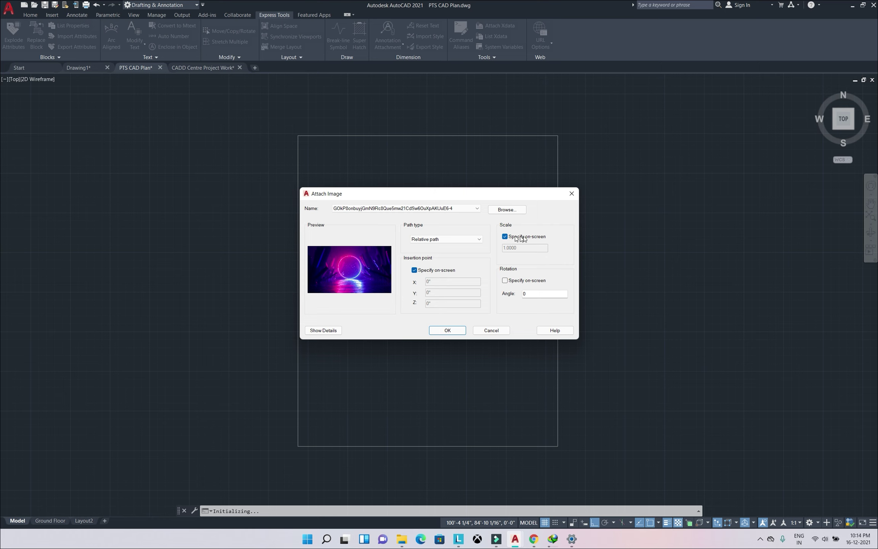
click(447, 330)
Place and scale the neon image, then tile the tall rectangle with it.
click(313, 338)
scroll(403, 263, down, 3)
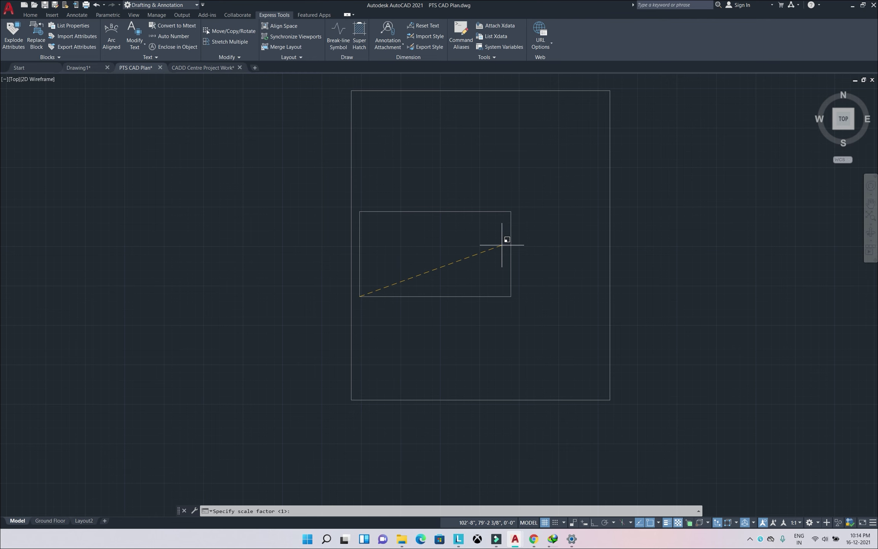
click(502, 245)
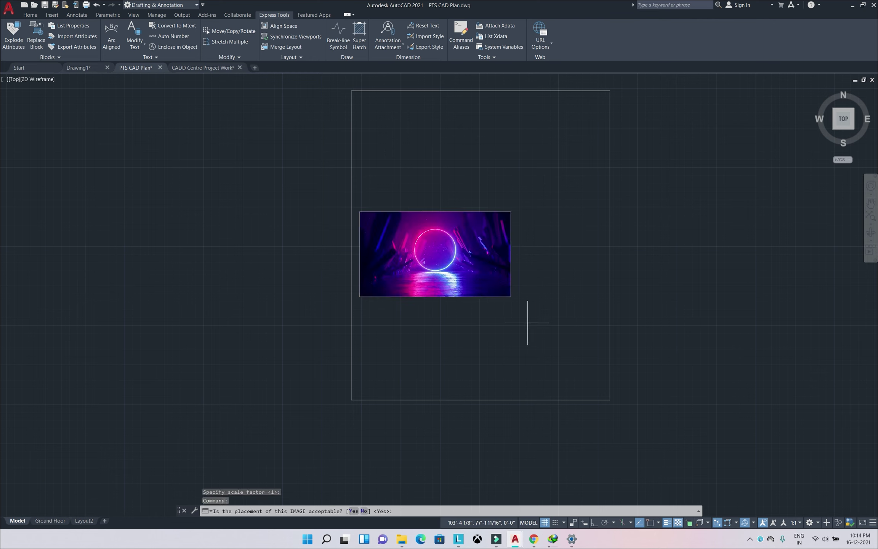
key(Return)
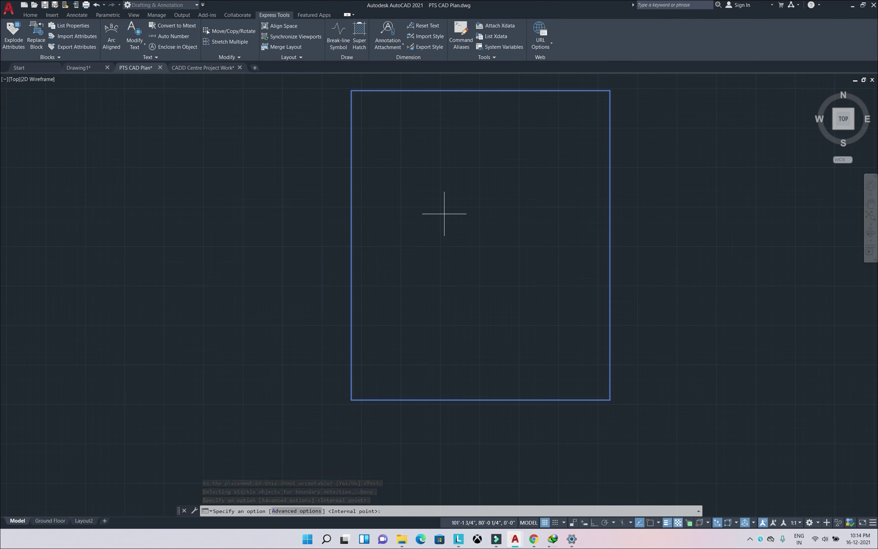
click(444, 214)
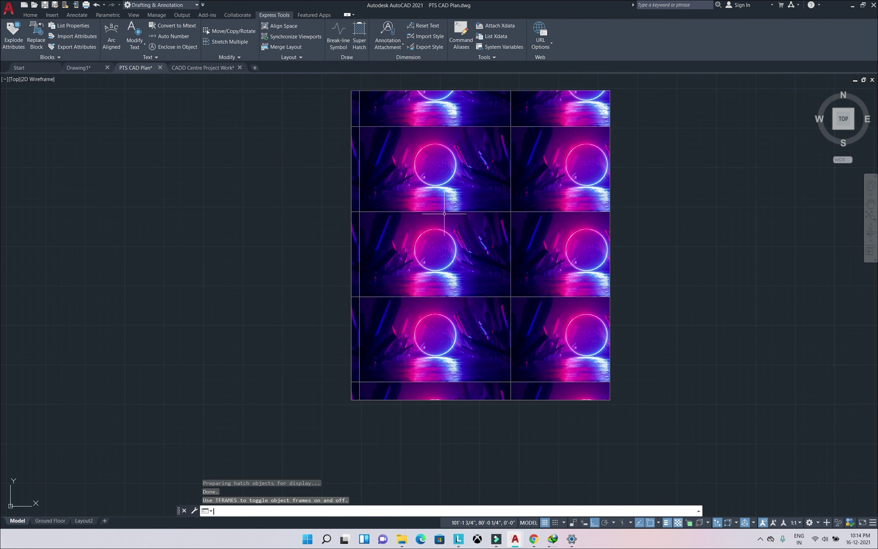
scroll(444, 213, down, 4)
scroll(381, 255, up, 2)
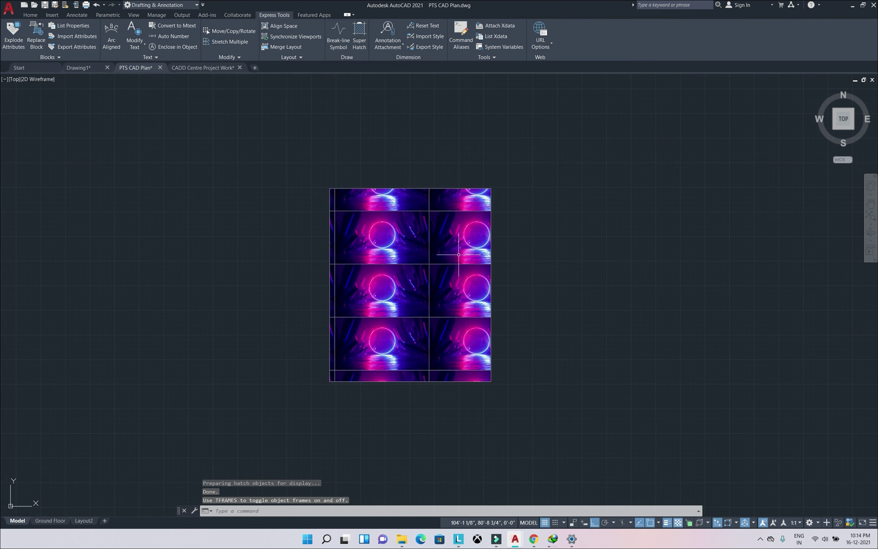
scroll(458, 255, up, 2)
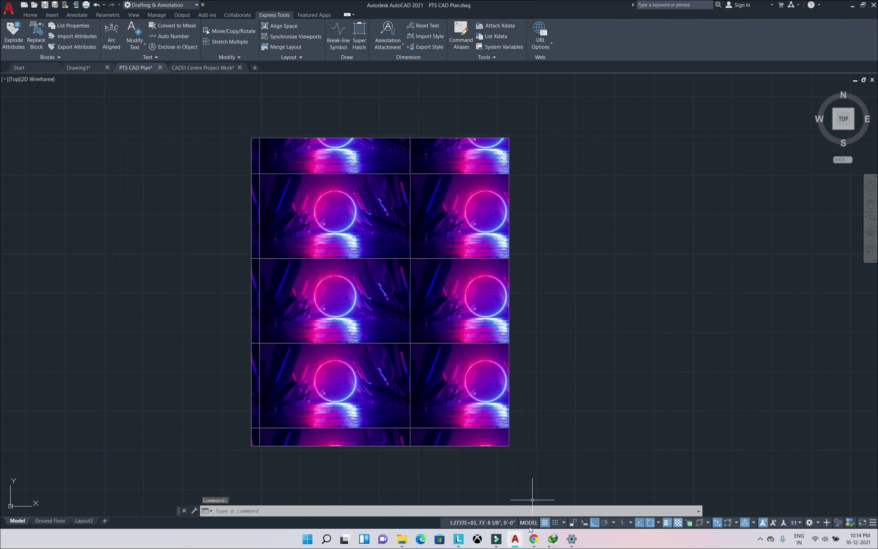
click(533, 539)
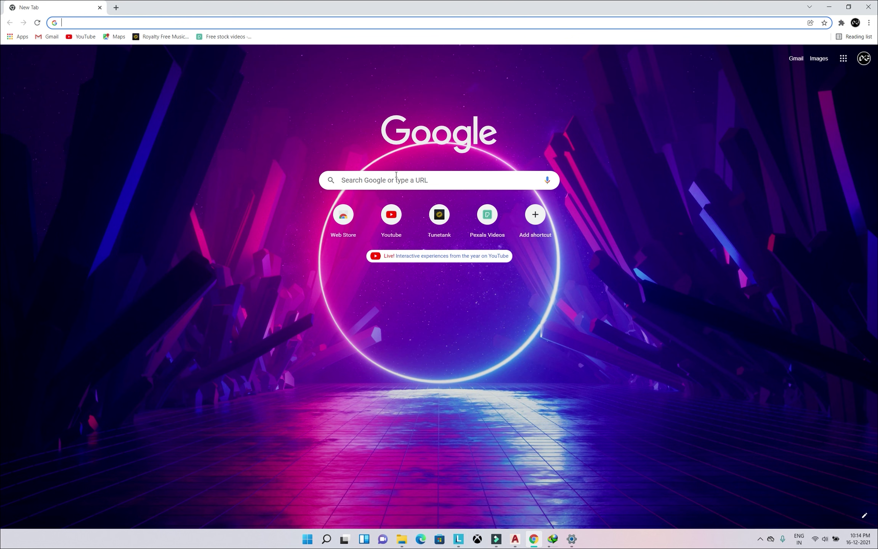
Search Google Images for 'metal texture'.
click(396, 175)
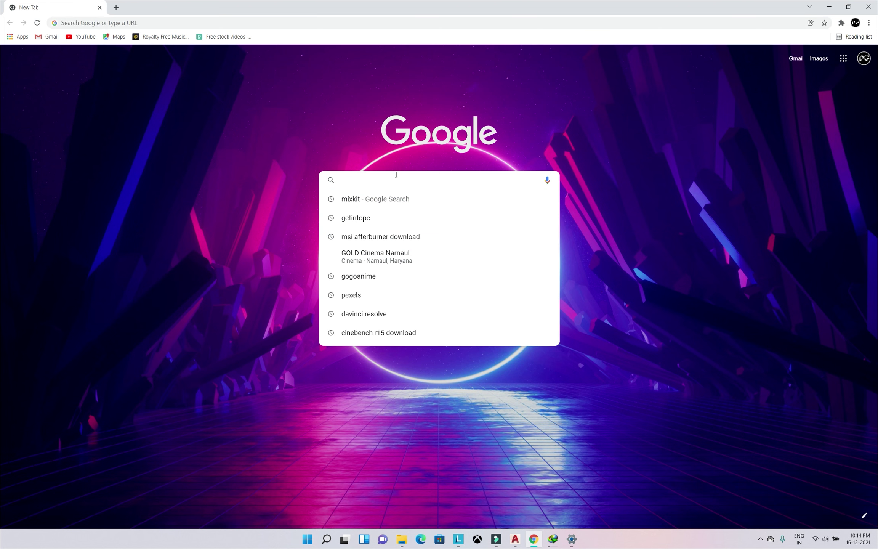
text(metal)
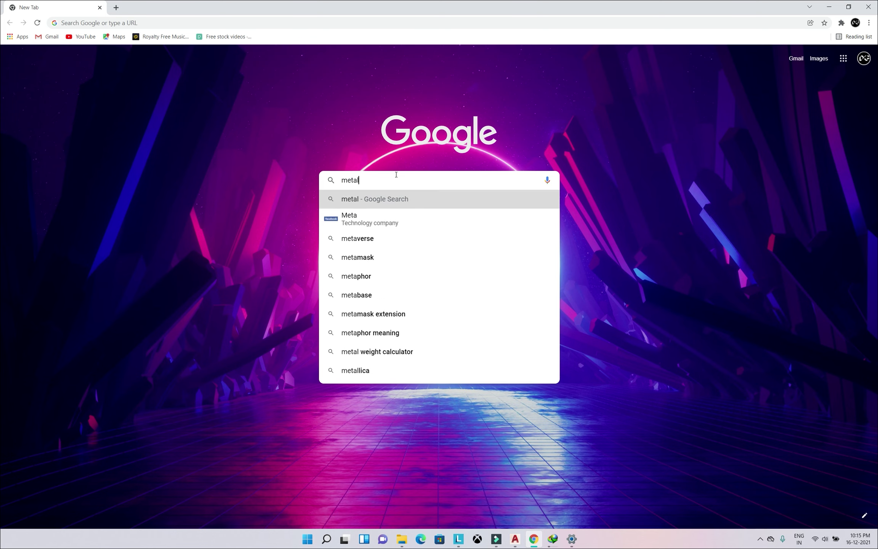
key(Return)
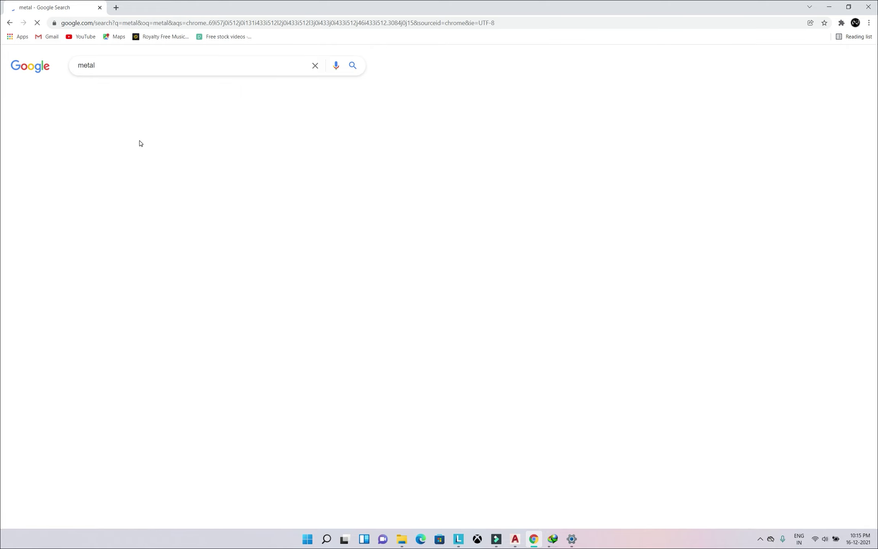
click(117, 91)
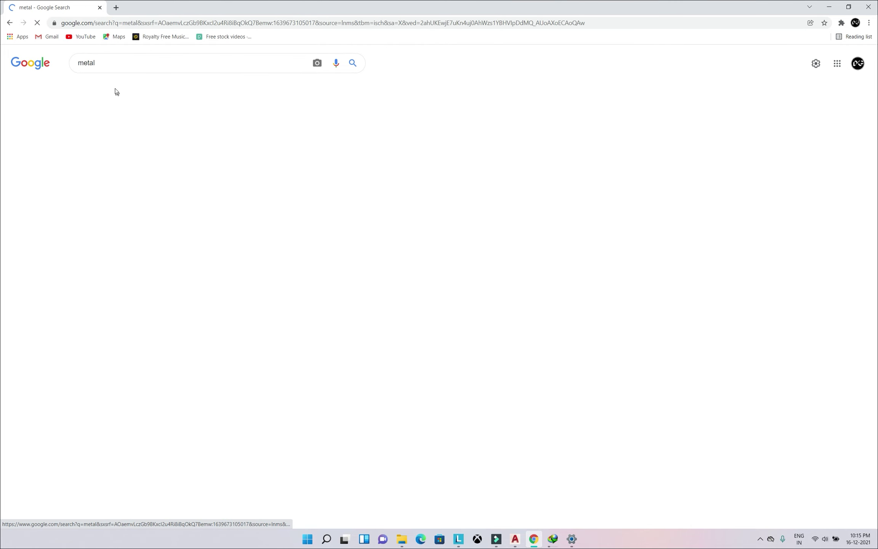
text(texture)
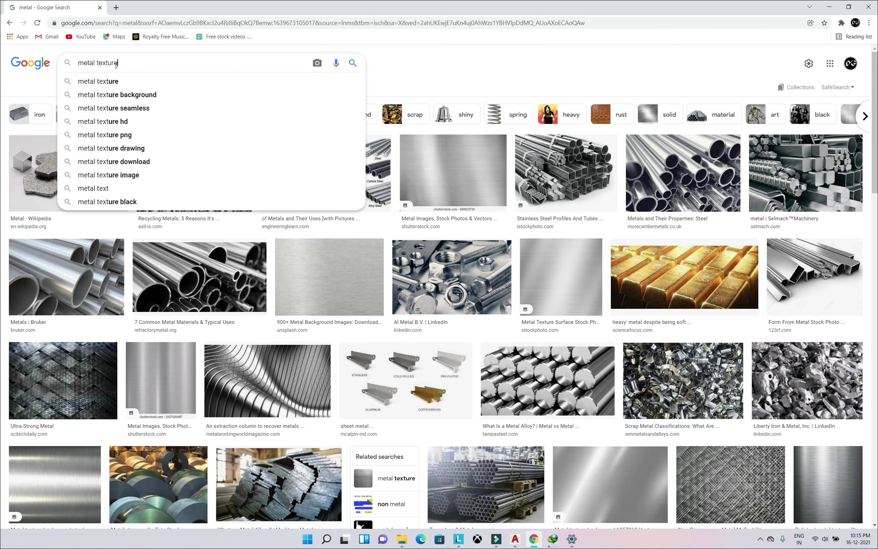
key(Return)
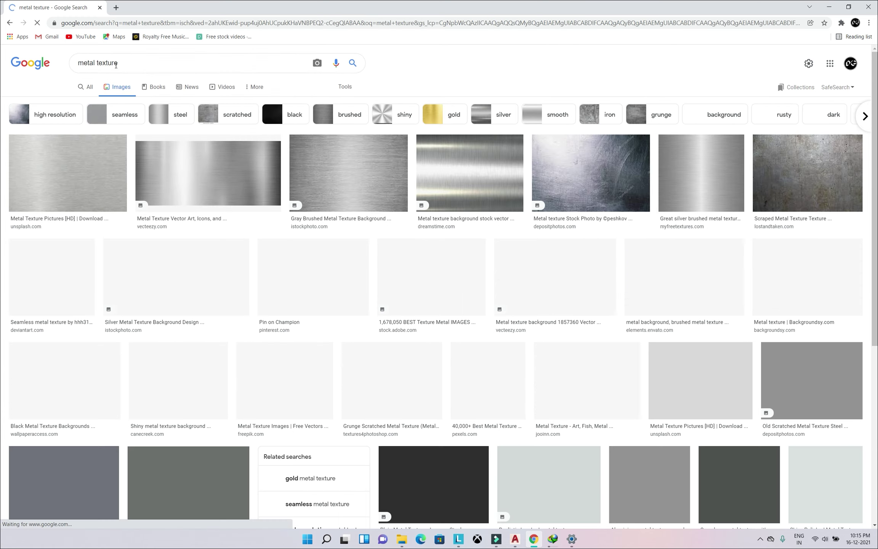
scroll(343, 206, down, 2)
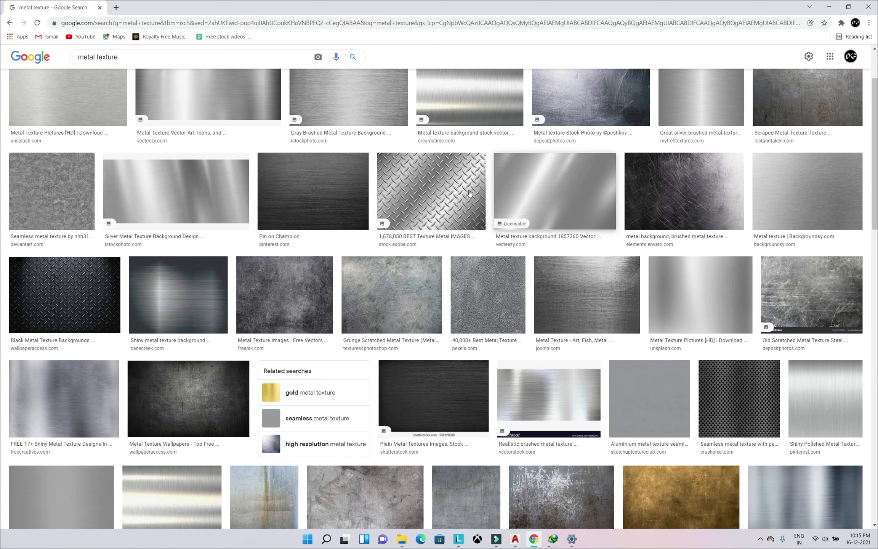
Save the diamond-plate metal image to the Desktop.
click(433, 175)
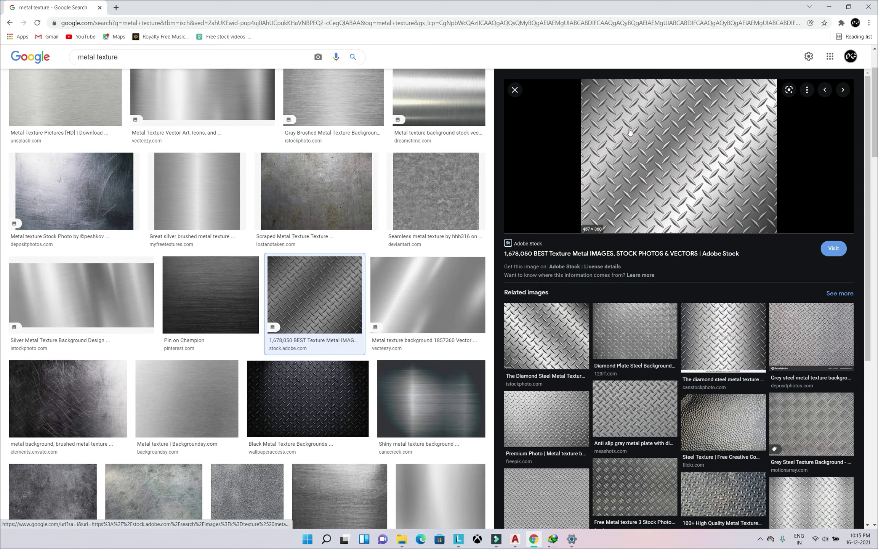
scroll(701, 265, down, 2)
click(629, 321)
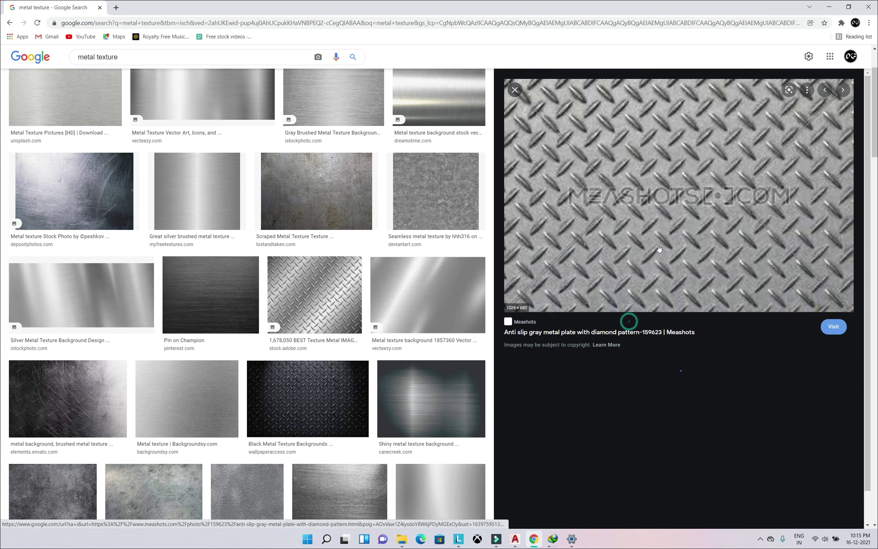
click(10, 20)
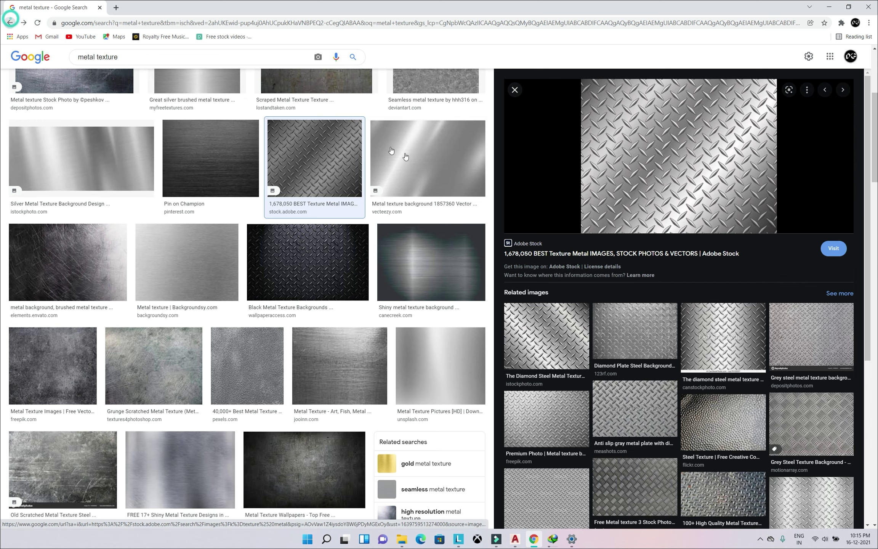
click(672, 155)
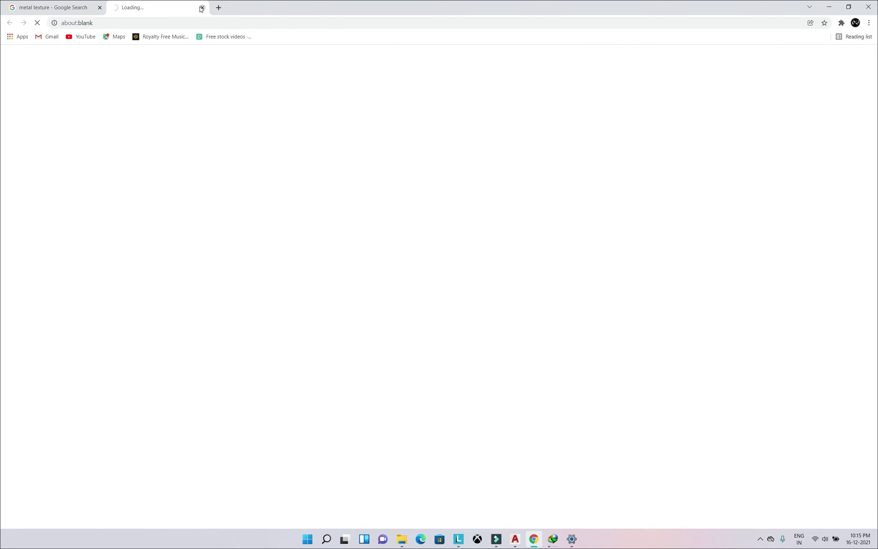
click(201, 8)
right_click(685, 153)
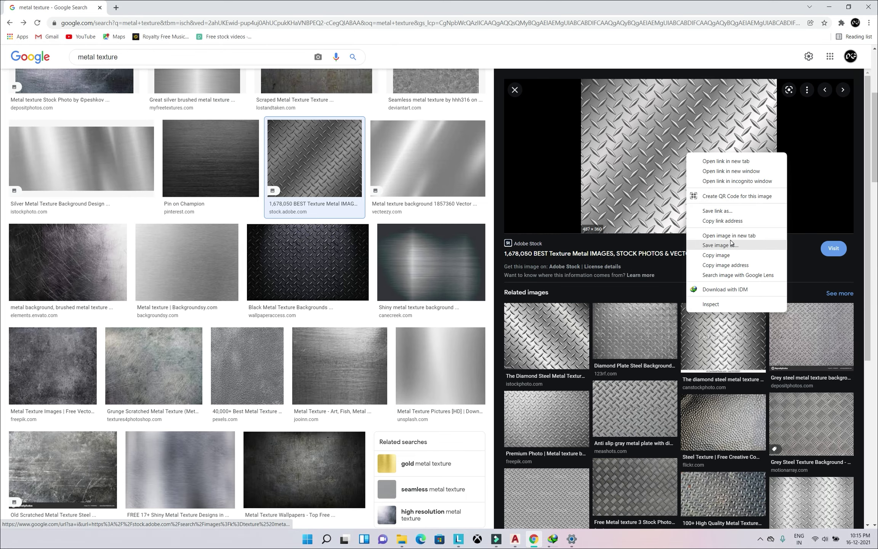
click(729, 244)
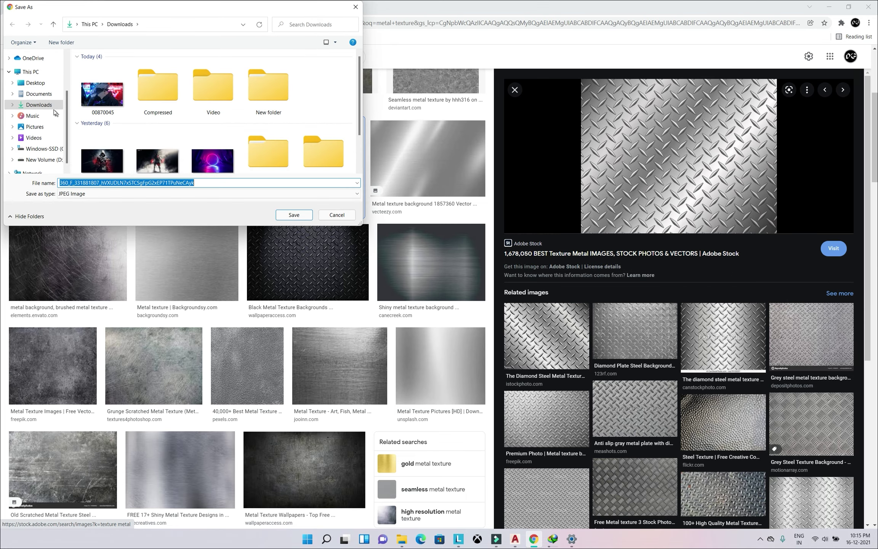
click(35, 83)
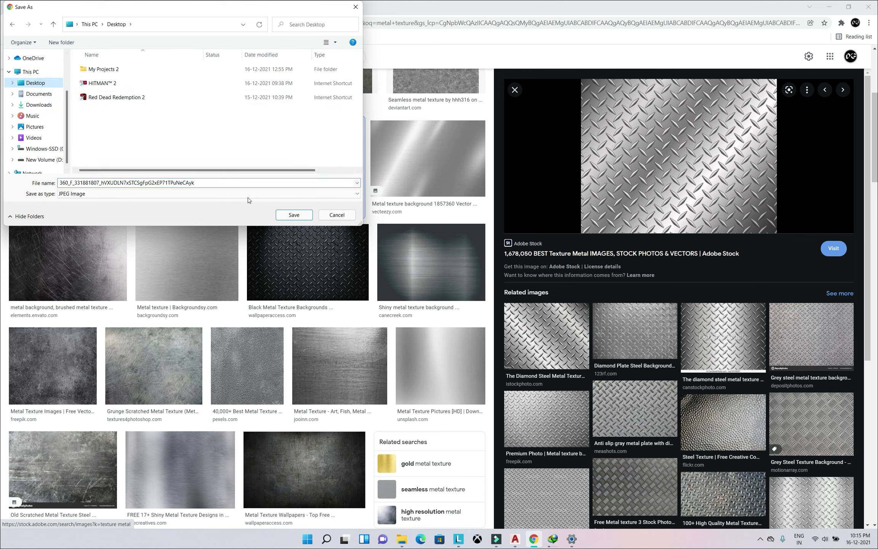
click(287, 215)
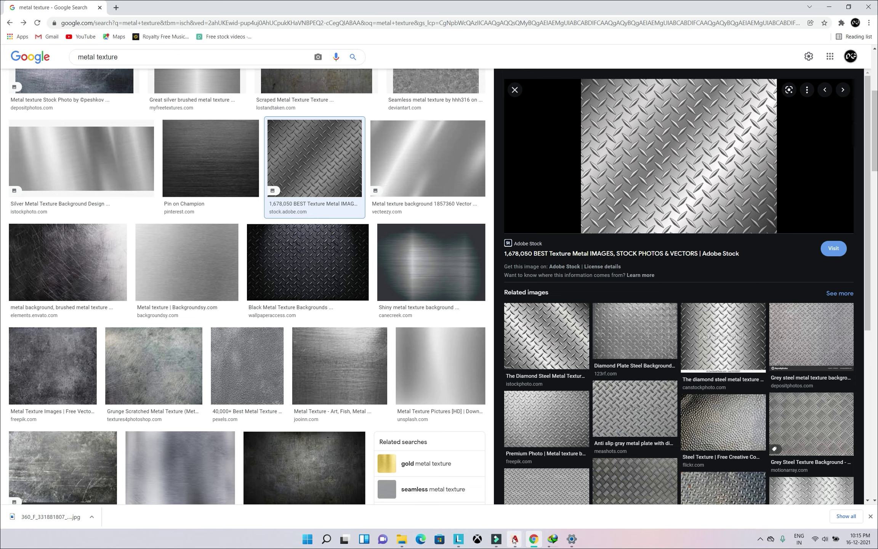
Back in AutoCAD, pan to an empty area and place a new circle's centre.
mouse_move(514, 539)
click(505, 496)
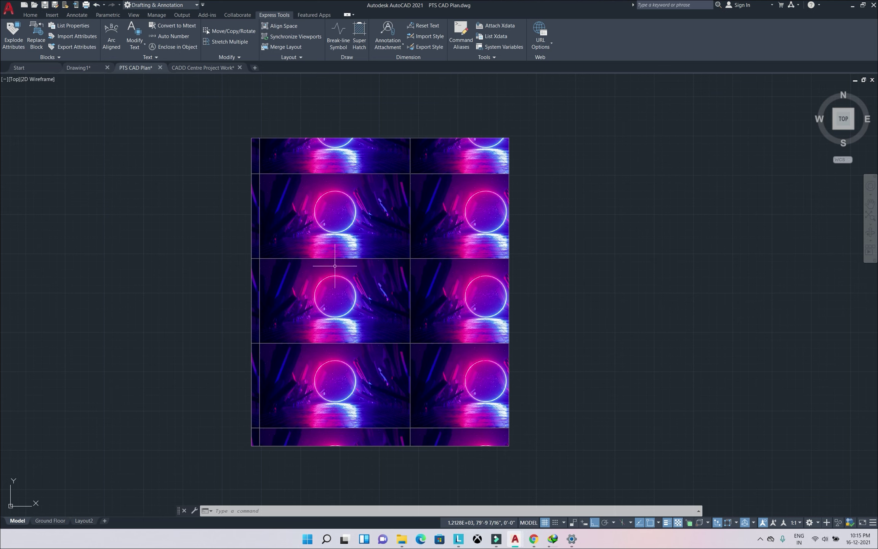
scroll(383, 303, down, 3)
scroll(277, 267, up, 3)
mouse_move(141, 309)
middle_down()
mouse_move(393, 235)
mouse_move(335, 257)
middle_up()
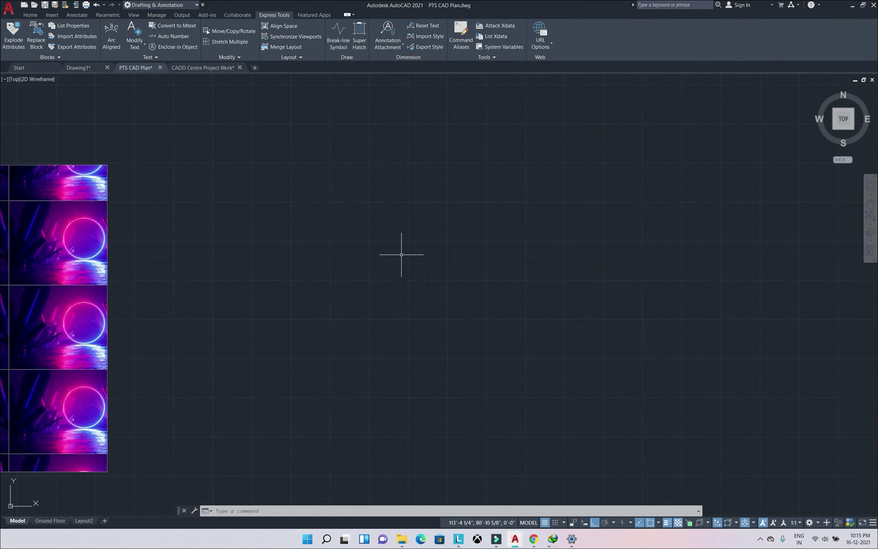
text(c)
key(Return)
click(261, 223)
Set the circle's radius and centre the circle in view.
scroll(258, 246, up, 3)
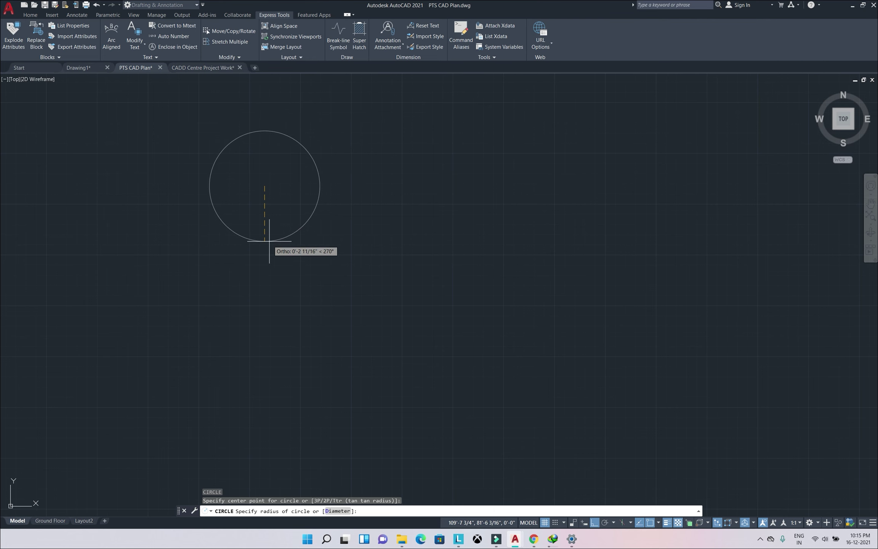
click(269, 241)
middle_drag(215, 172, 294, 270)
scroll(309, 317, up, 2)
middle_drag(366, 282, 337, 305)
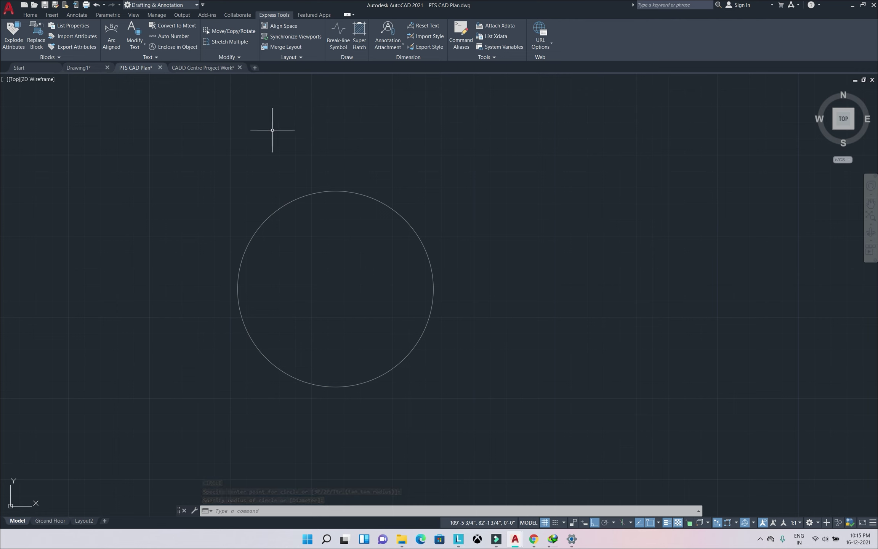
Start an image SuperHatch and browse the Desktop for the saved image.
click(359, 36)
click(430, 221)
click(324, 259)
Attach the diamond-plate image below the circle at scale factor 1 and accept it.
click(372, 247)
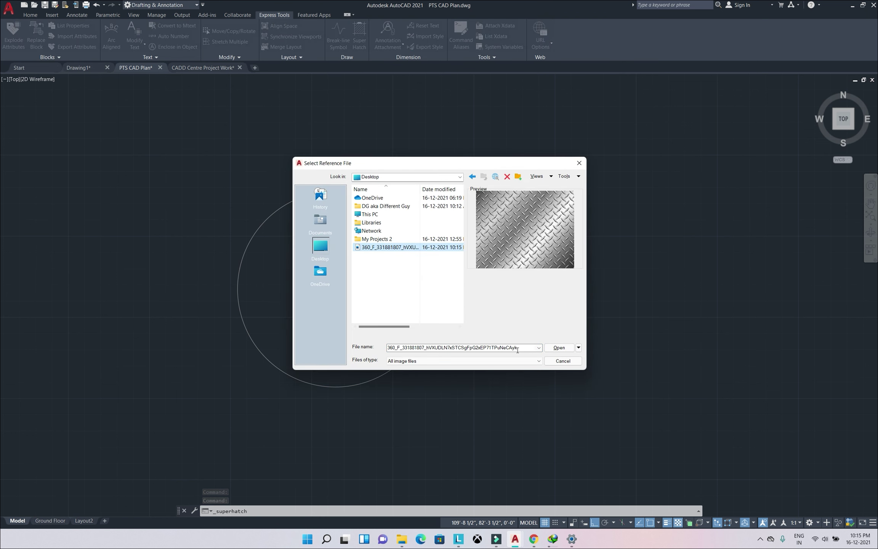
click(559, 347)
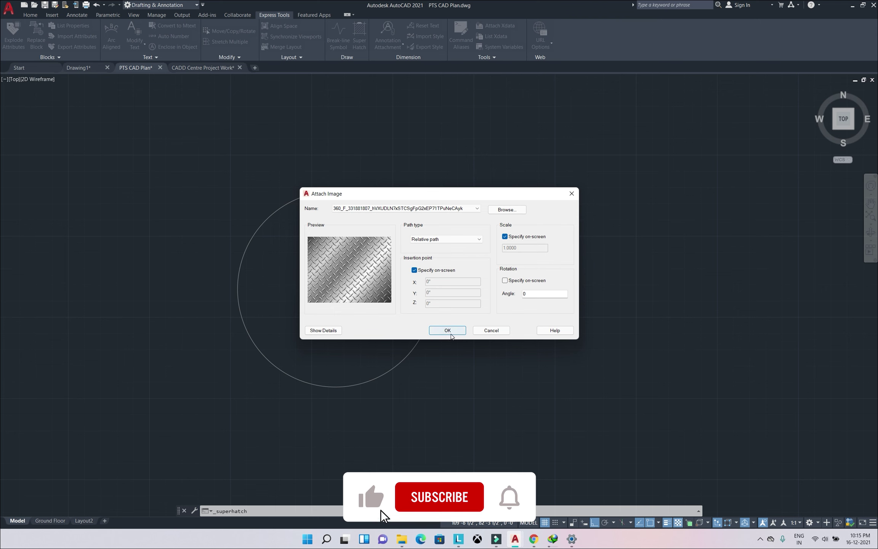
click(448, 330)
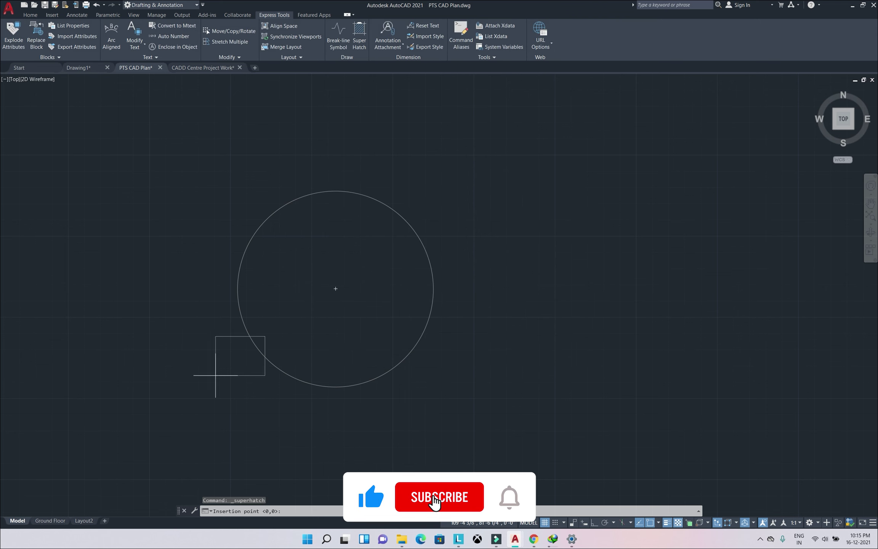
click(165, 398)
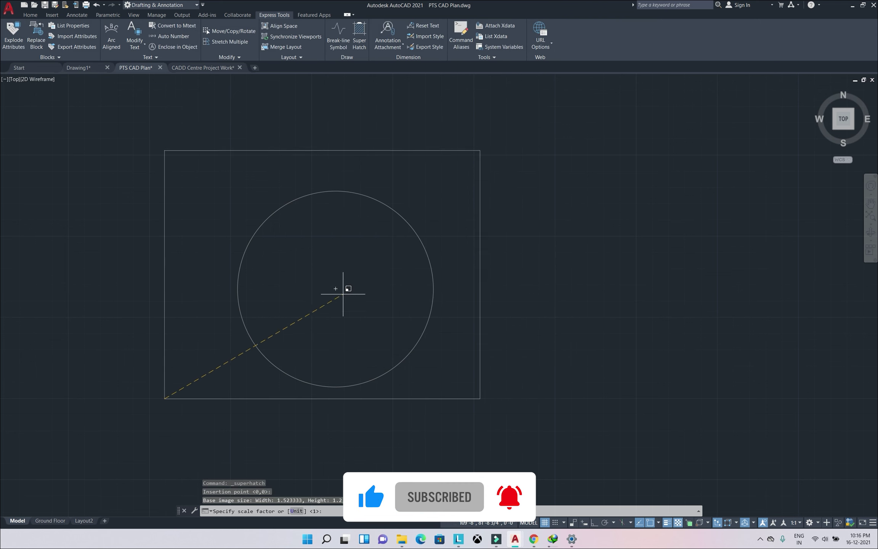
click(337, 307)
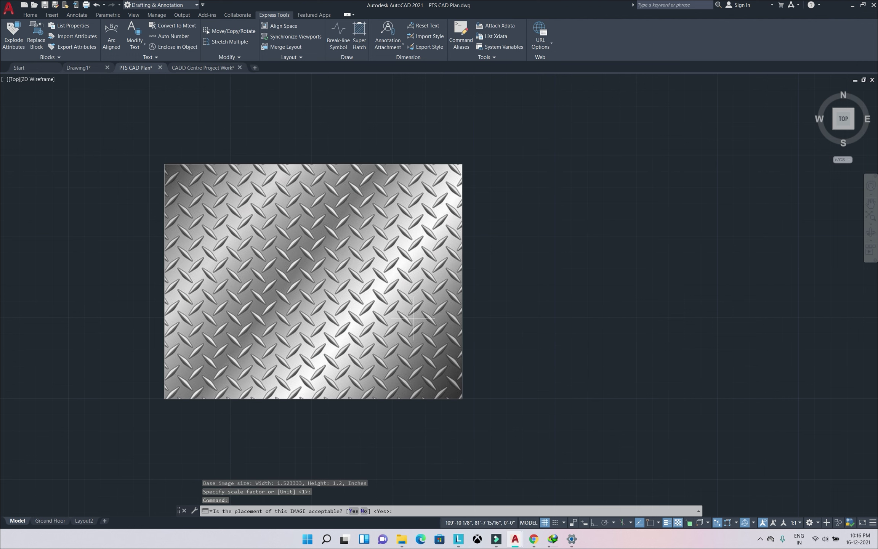
key(Return)
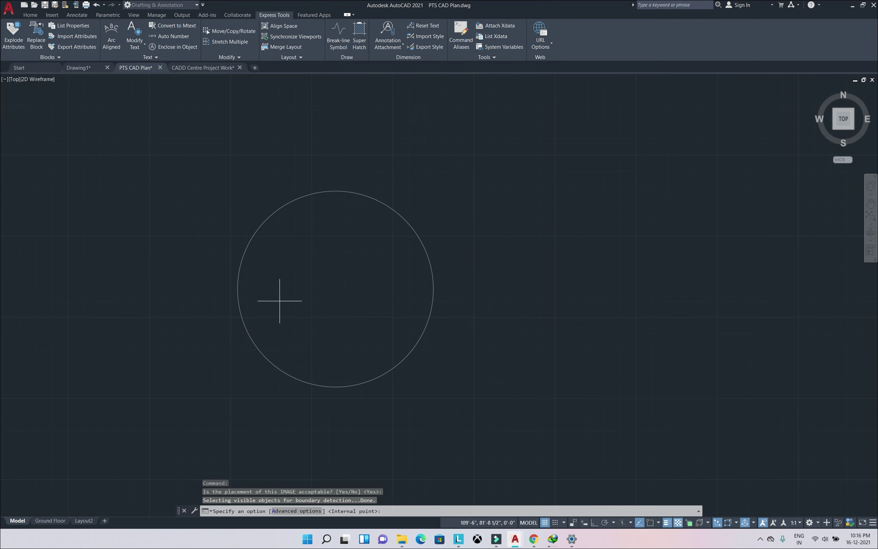
Fill the circle with the diamond-plate image hatch and regenerate the display.
click(217, 367)
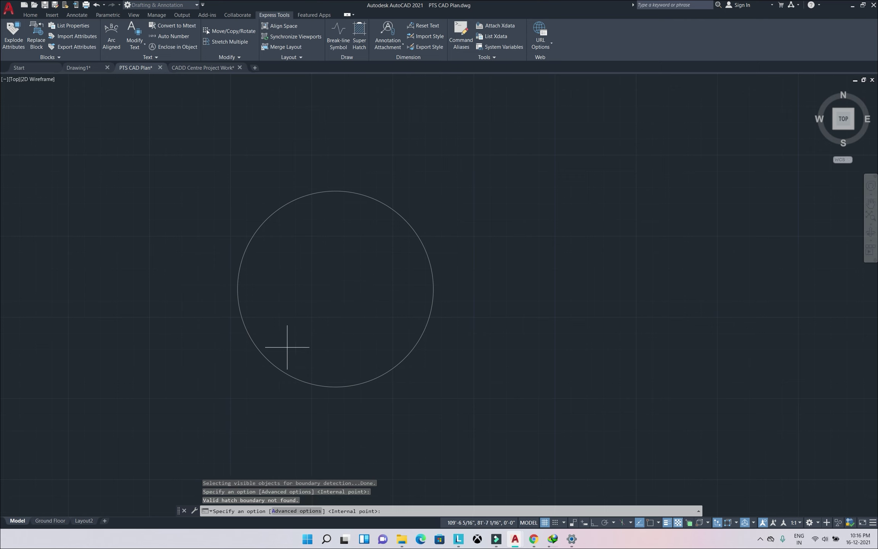
click(288, 348)
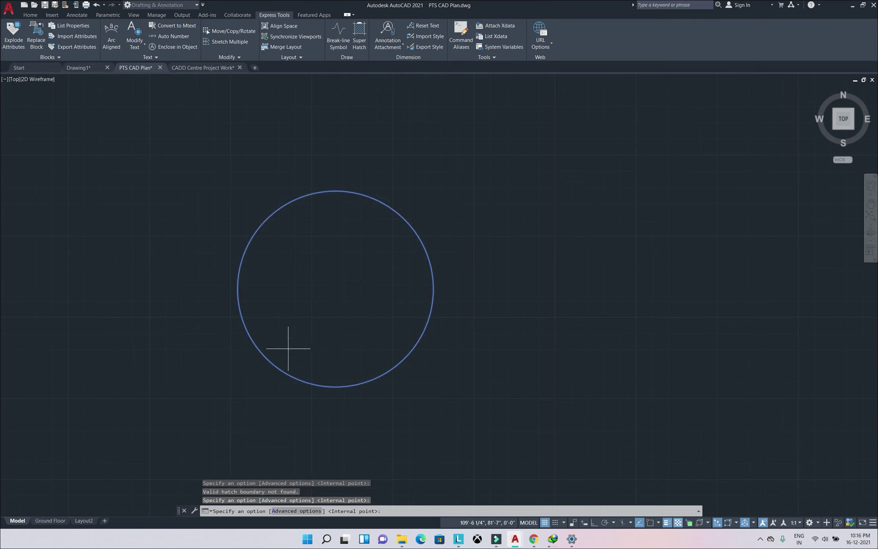
key(Return)
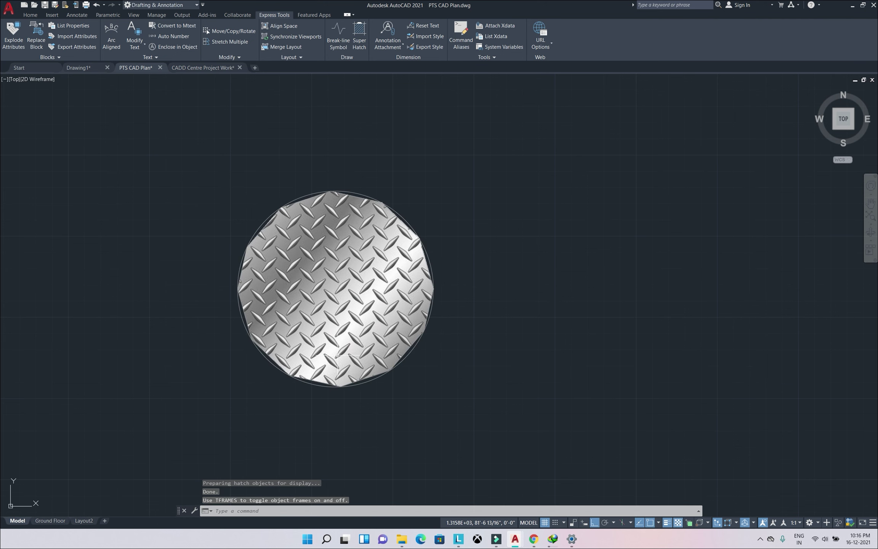
scroll(351, 182, up, 2)
text(regen)
key(Return)
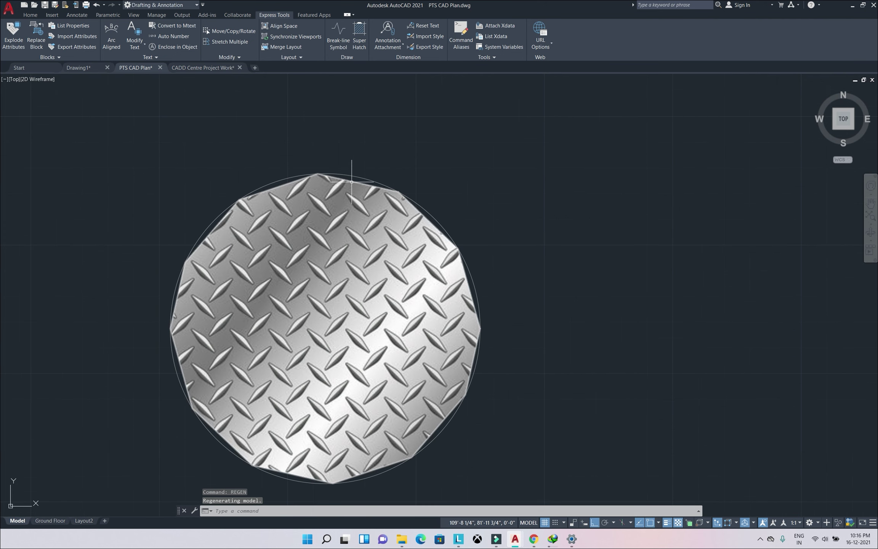
click(353, 175)
key(Escape)
scroll(482, 176, down, 4)
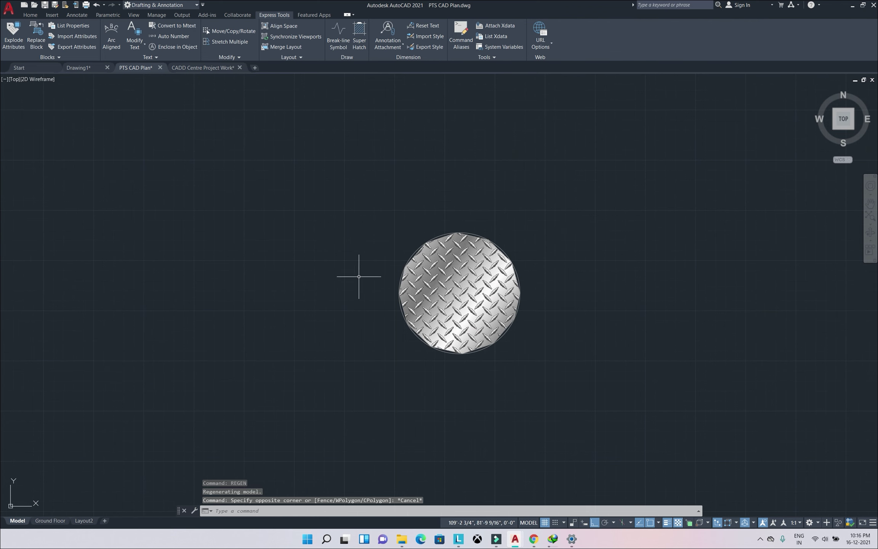
scroll(455, 299, up, 2)
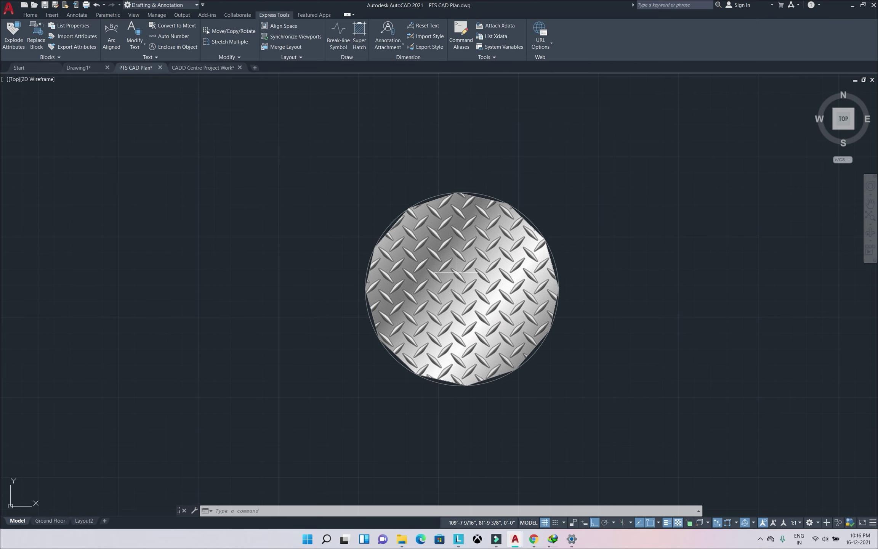
scroll(455, 271, down, 5)
Zoom out and pan to an empty area of model space, then enter UN.
scroll(362, 274, down, 5)
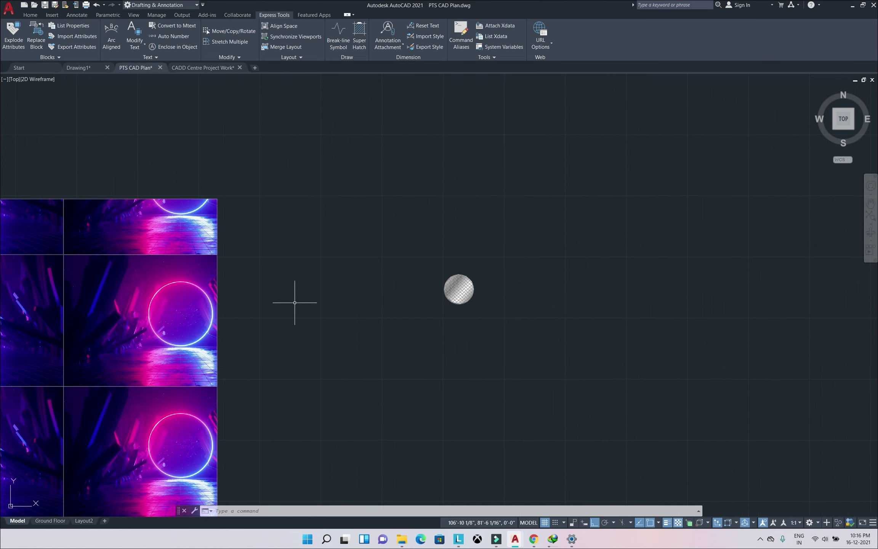
scroll(326, 265, down, 3)
middle_drag(326, 265, 328, 261)
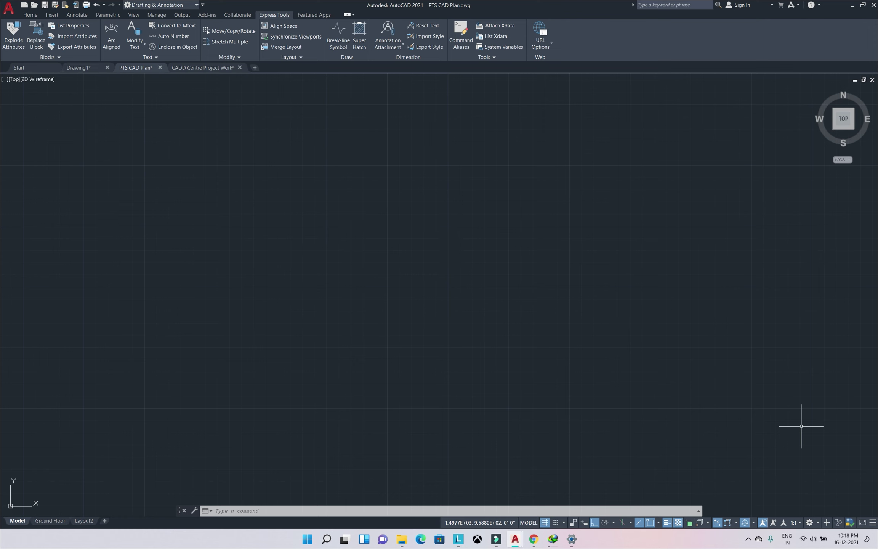
text(UN)
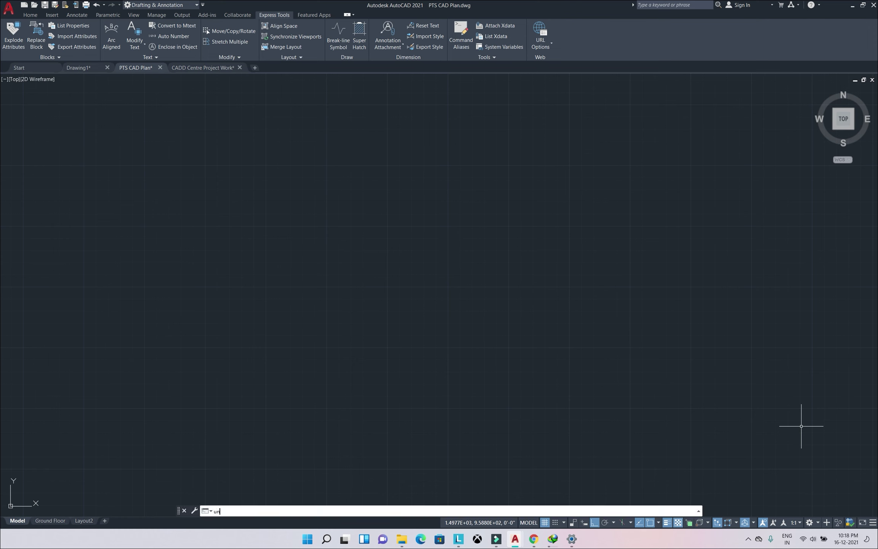
key(Return)
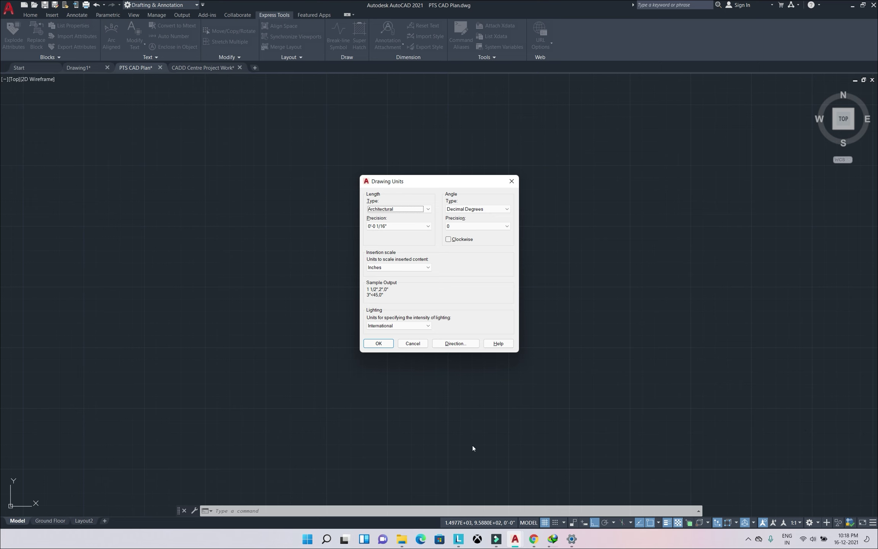
click(514, 181)
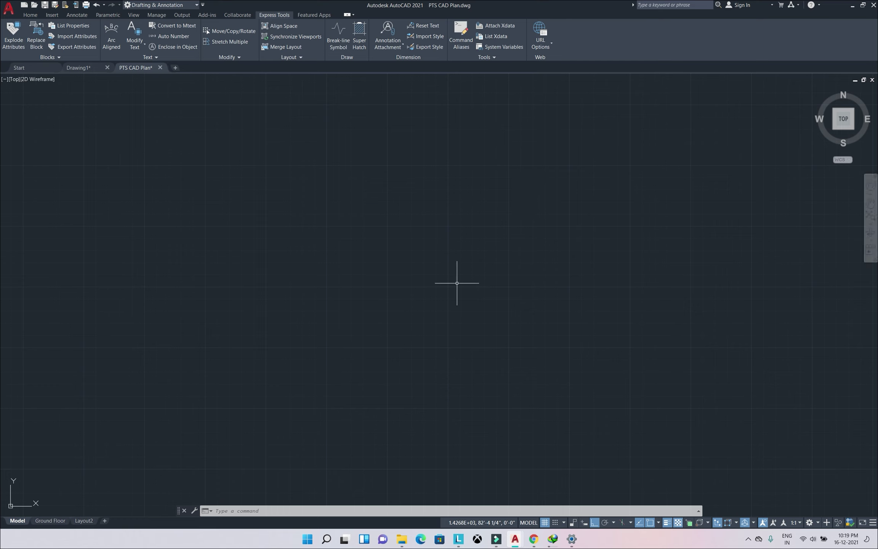
text(-)
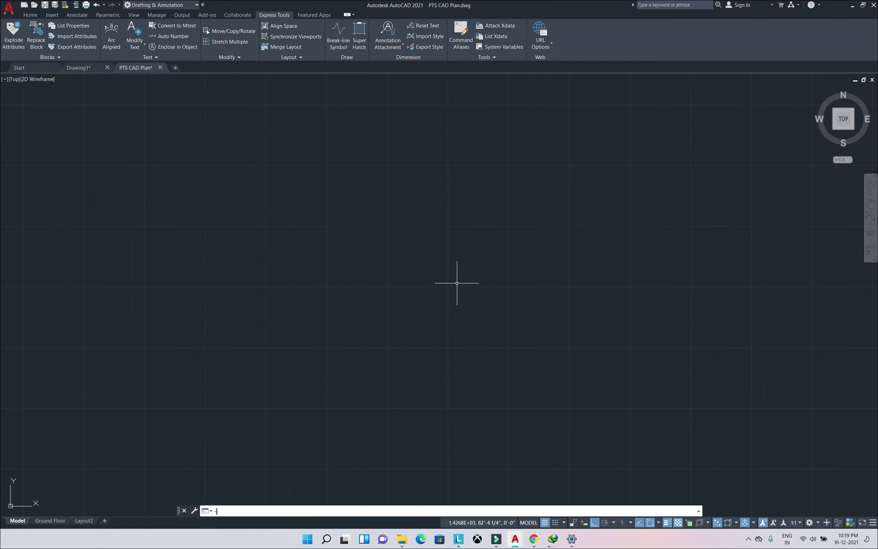
text(un)
Start the command-line units setup and review the Engineering, Decimal and Fractional length formats.
key(Return)
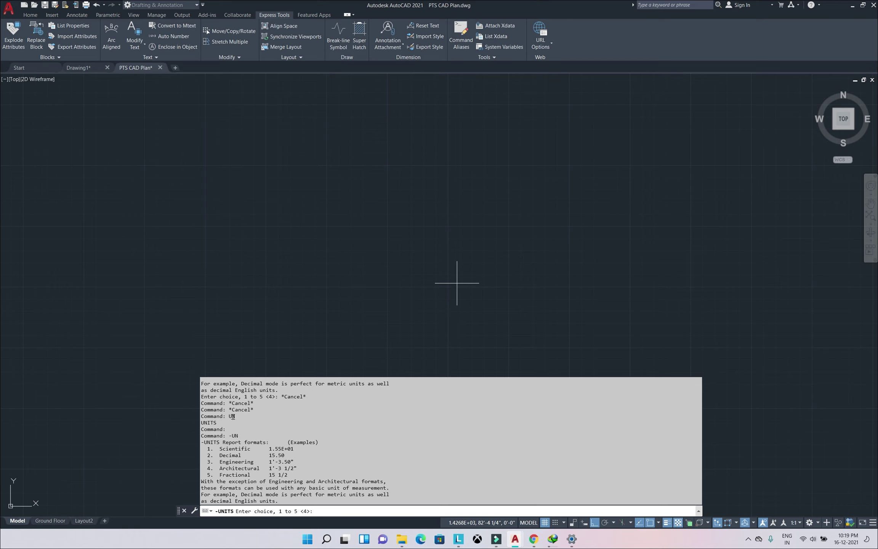
drag(242, 396, 304, 395)
mouse_move(262, 449)
mouse_down()
mouse_move(285, 455)
mouse_move(273, 461)
mouse_move(274, 450)
mouse_move(281, 455)
mouse_up()
click(244, 456)
drag(217, 455, 259, 469)
drag(207, 474, 275, 474)
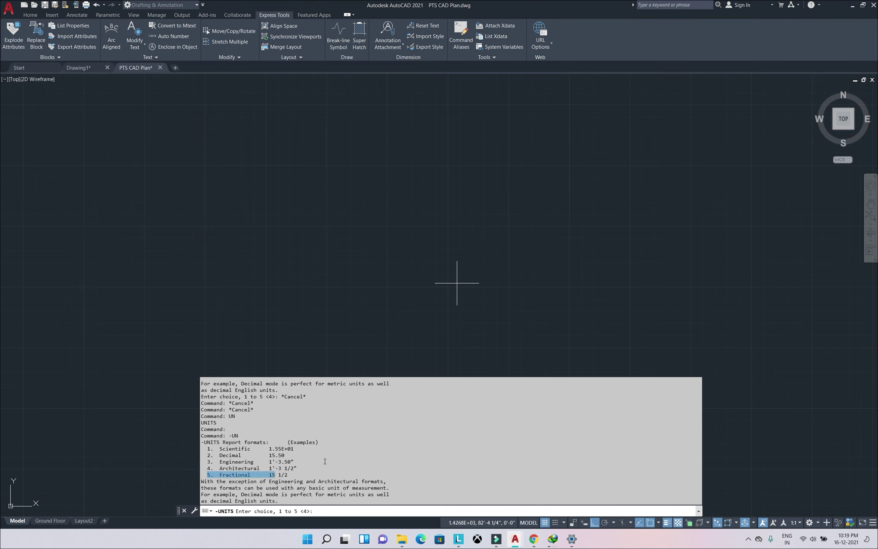
Choose length format 5 at 1/2-inch precision, decimal-degree angles at 0.00, counterclockwise, then verify with UN.
text(5)
key(Return)
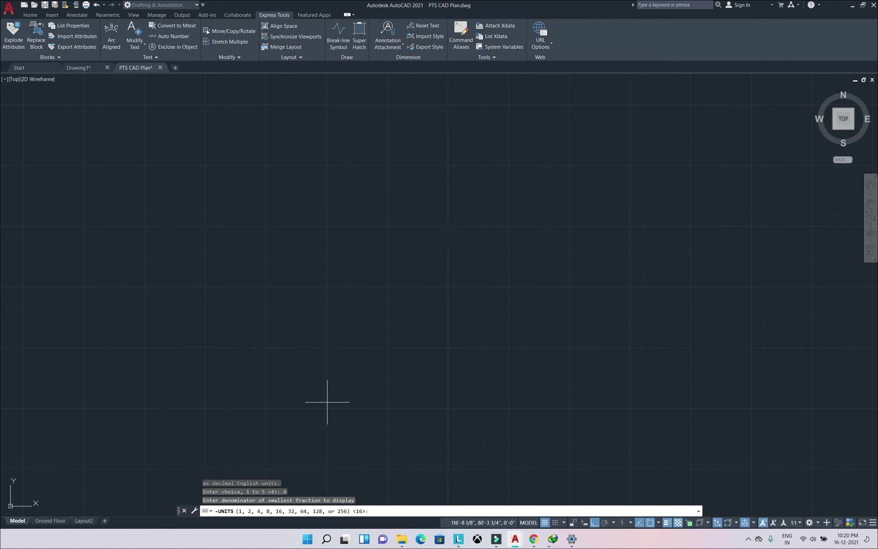
key(Return)
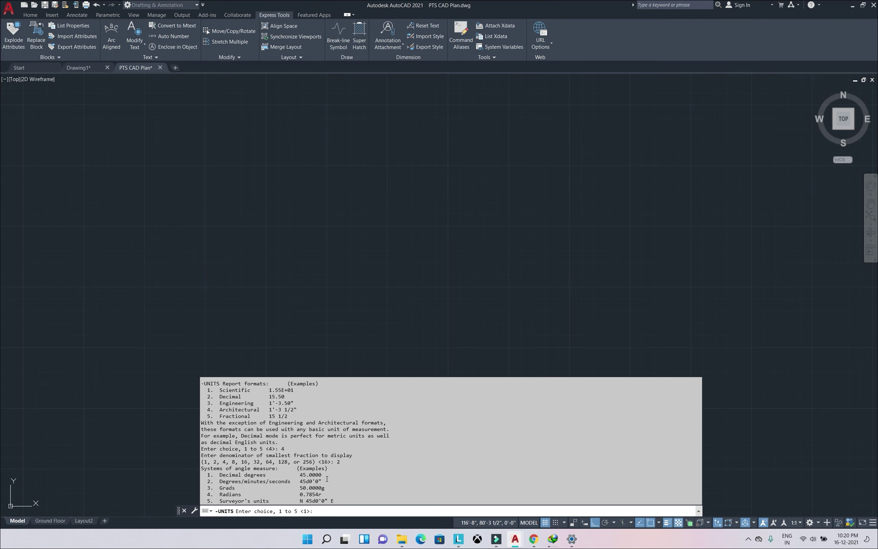
text(1)
key(Return)
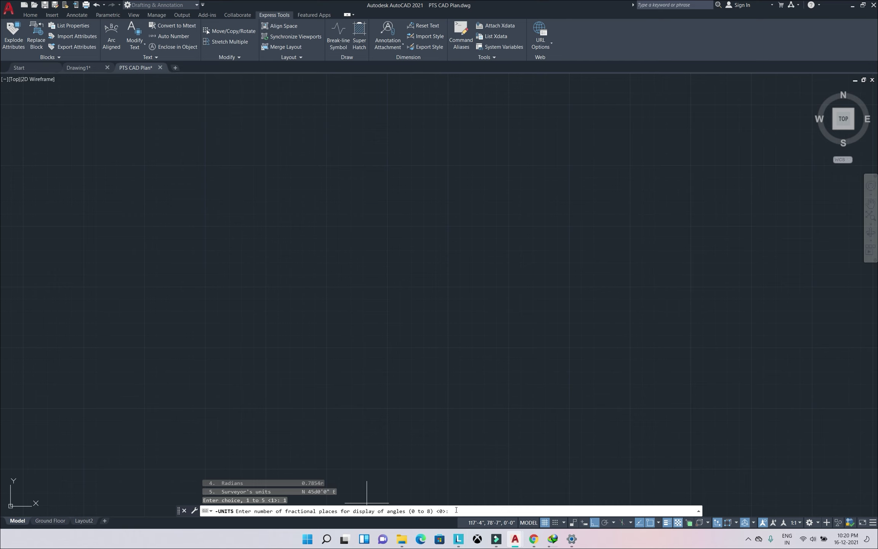
text(2)
key(Return)
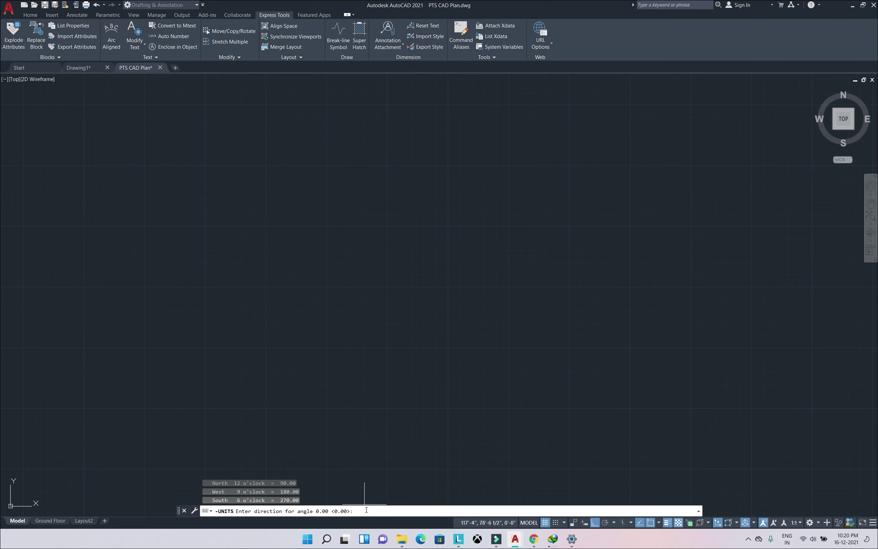
text(0)
key(Return)
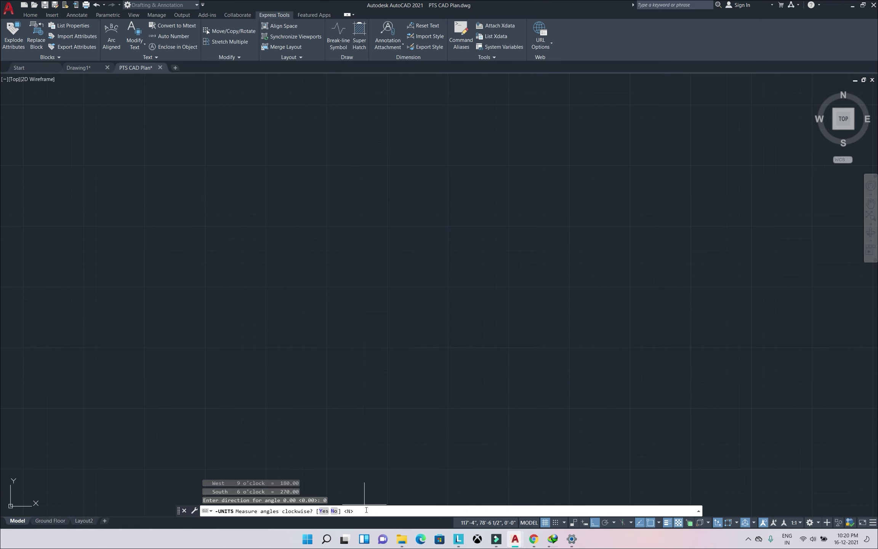
click(334, 511)
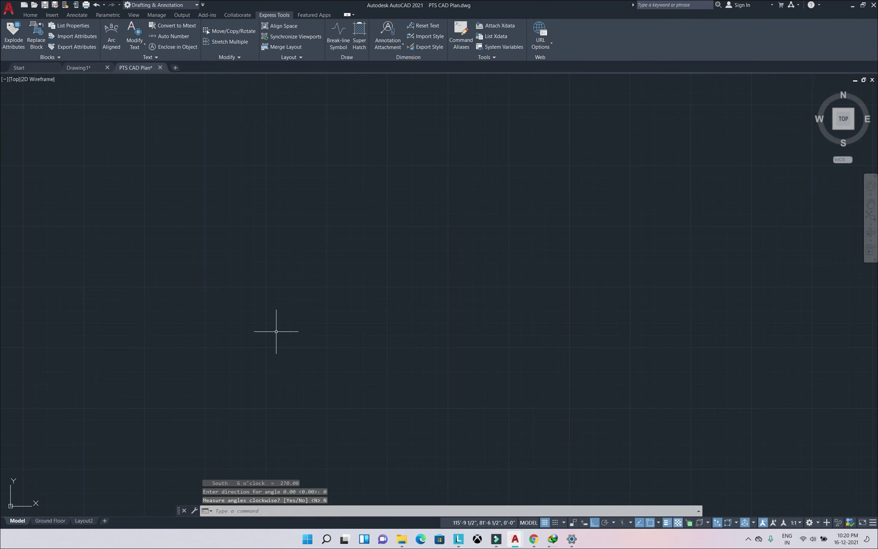
text(un)
key(Return)
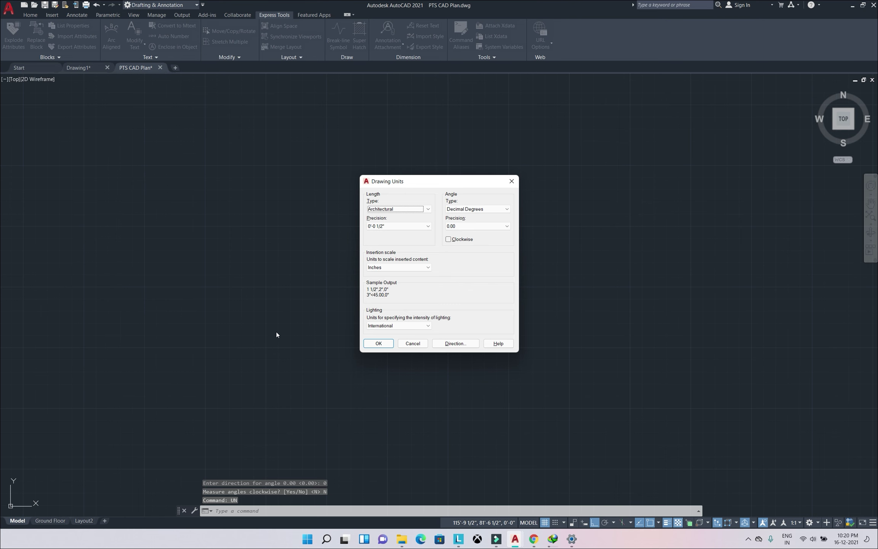
Close Drawing Units, cancel the mistyped -ds command, and begin typing OPTIONS.
key(Escape)
text(-ds)
key(Return)
key(Escape)
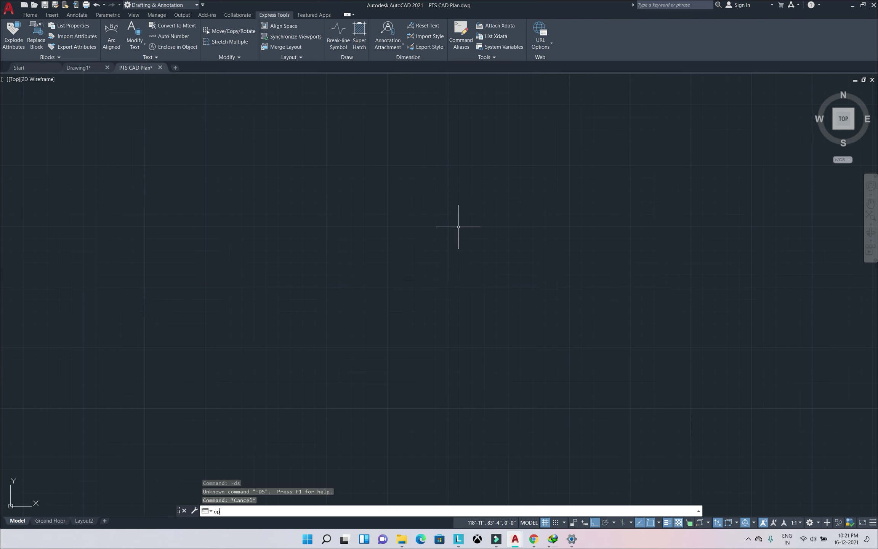
text(tio)
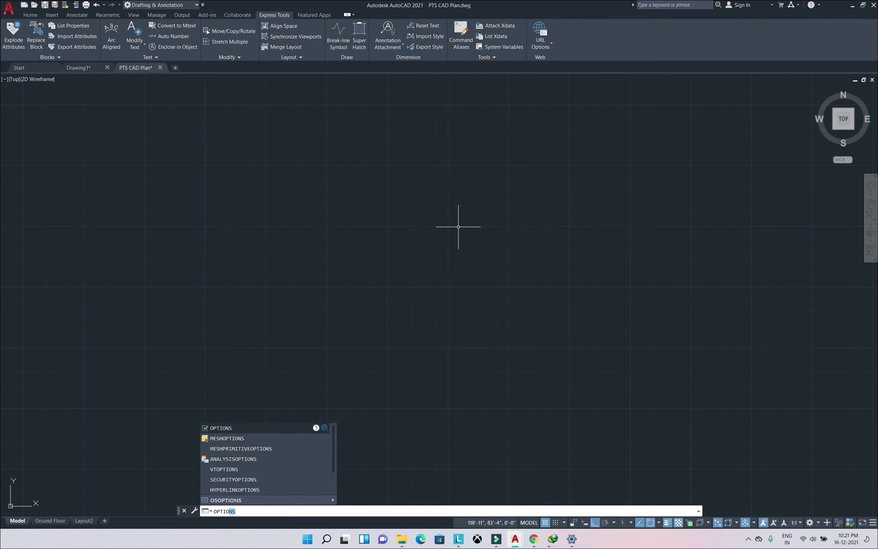
Run OPTIONS, browse every tab from Display to Profiles, then open Display's Drawing Window Colors.
key(Return)
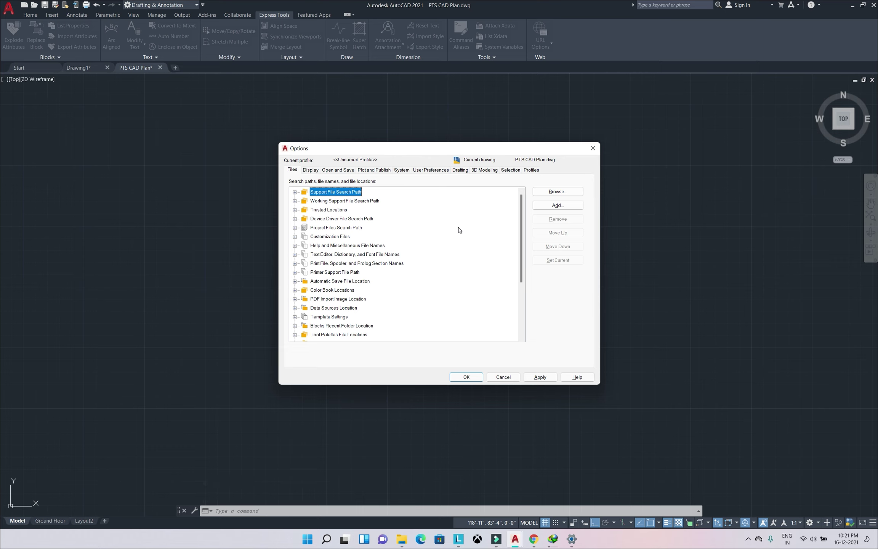
click(313, 172)
click(340, 172)
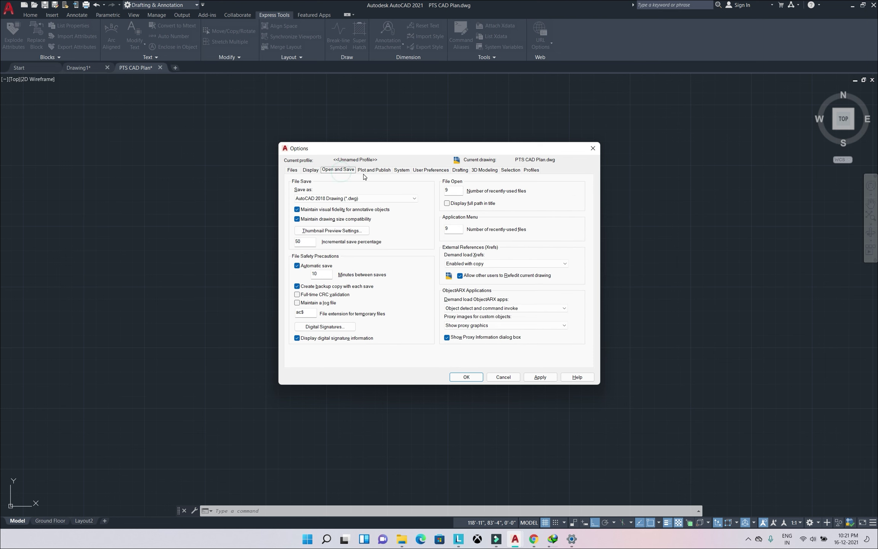
click(376, 171)
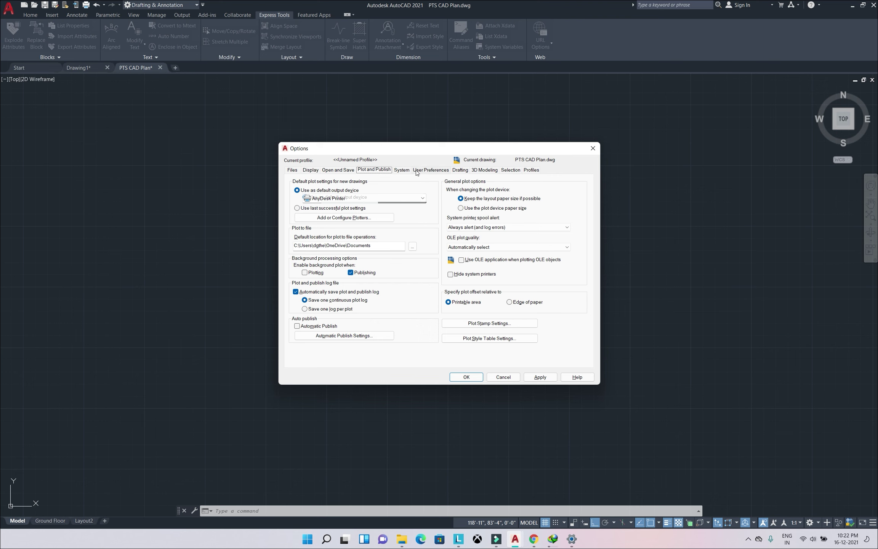
click(404, 171)
click(469, 171)
click(484, 170)
click(532, 169)
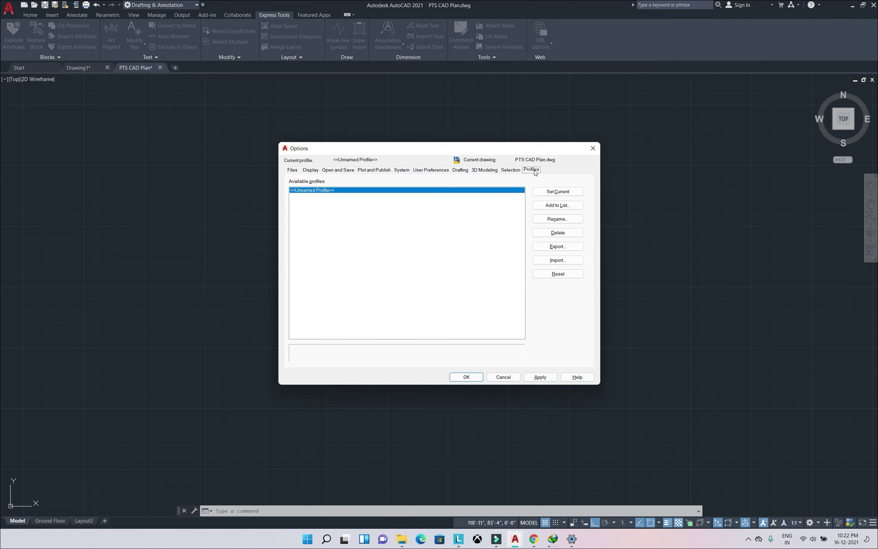
click(345, 171)
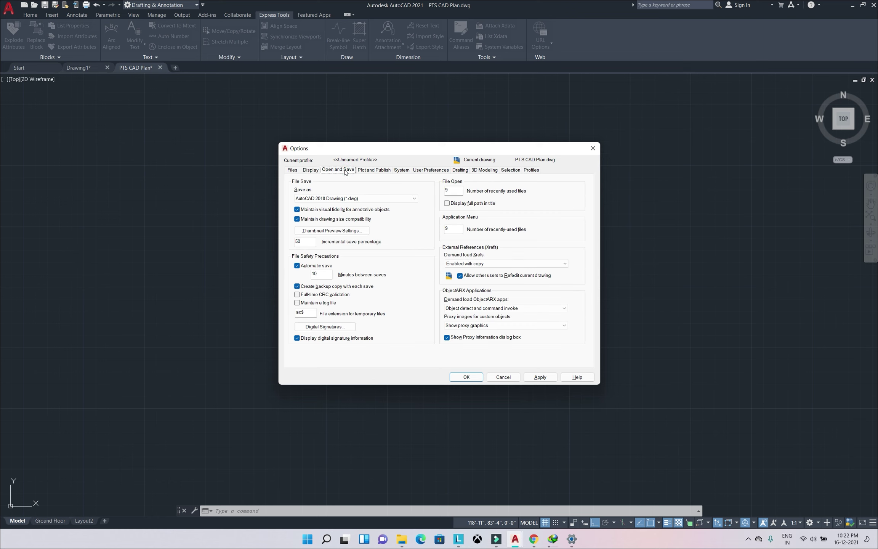
click(311, 169)
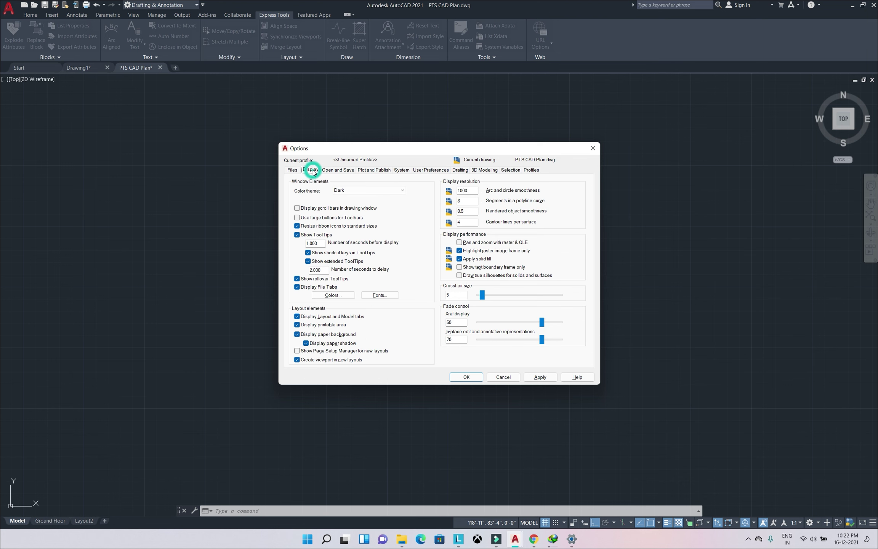
click(338, 295)
click(353, 180)
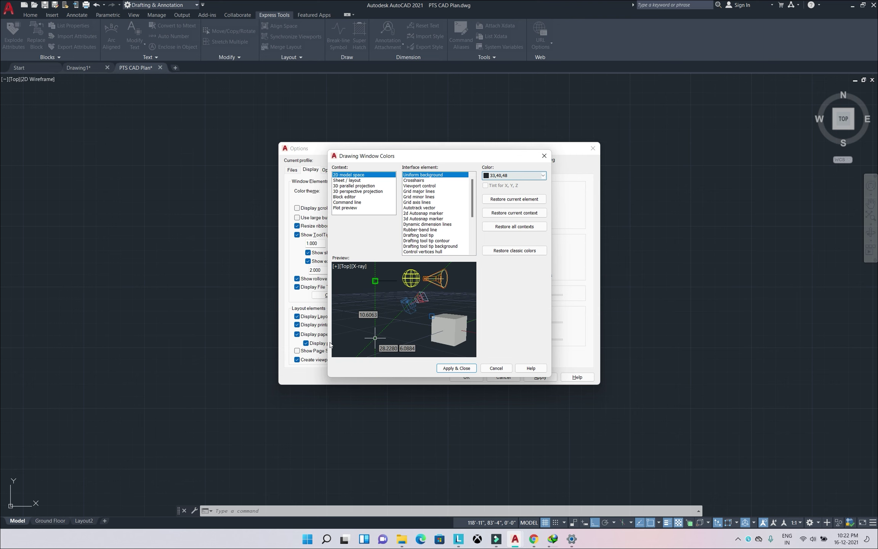
Set the 2D model space uniform background to Cyan and apply it.
click(512, 175)
click(513, 205)
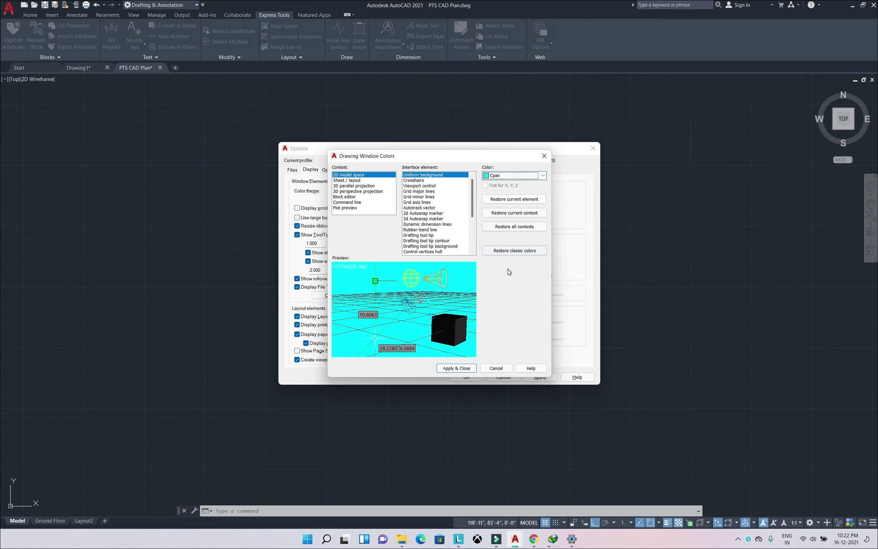
click(456, 367)
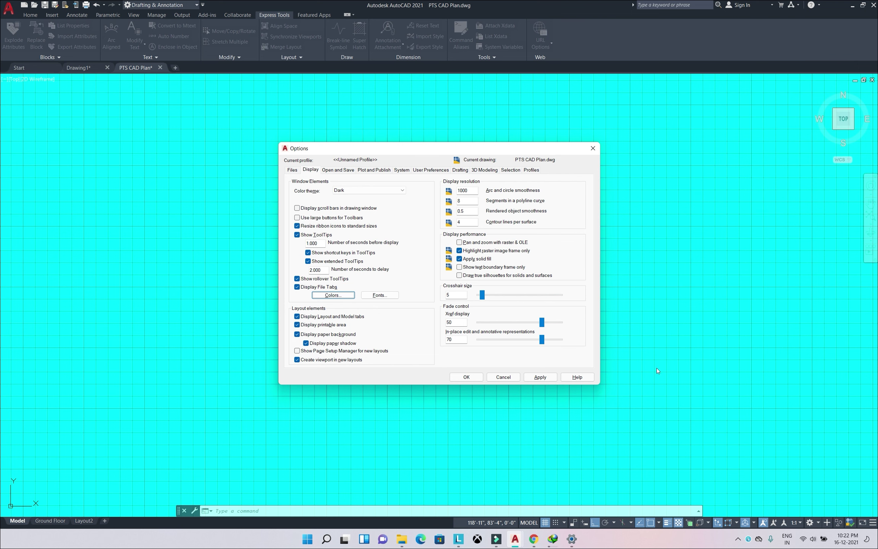
Reopen Drawing Window Colors, inspect the crosshairs and grid axis colours, then cancel.
click(341, 296)
click(426, 191)
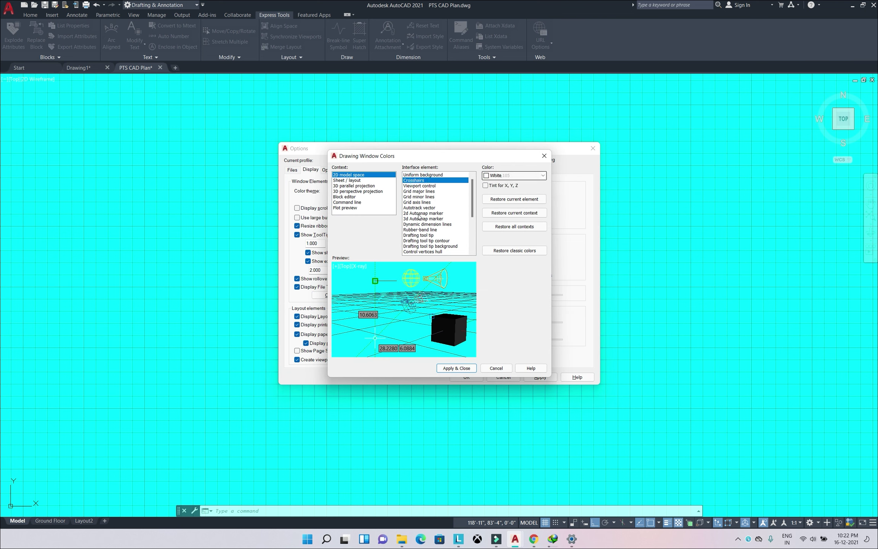
click(414, 197)
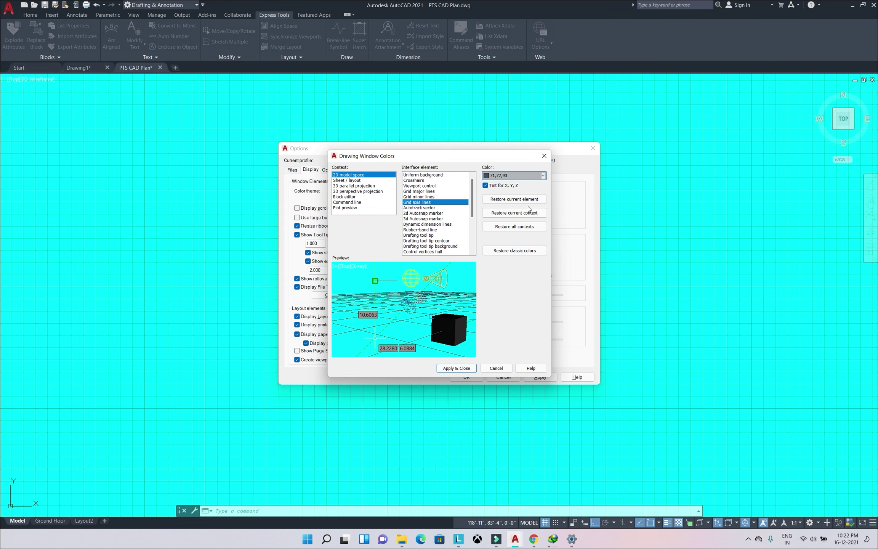
click(513, 200)
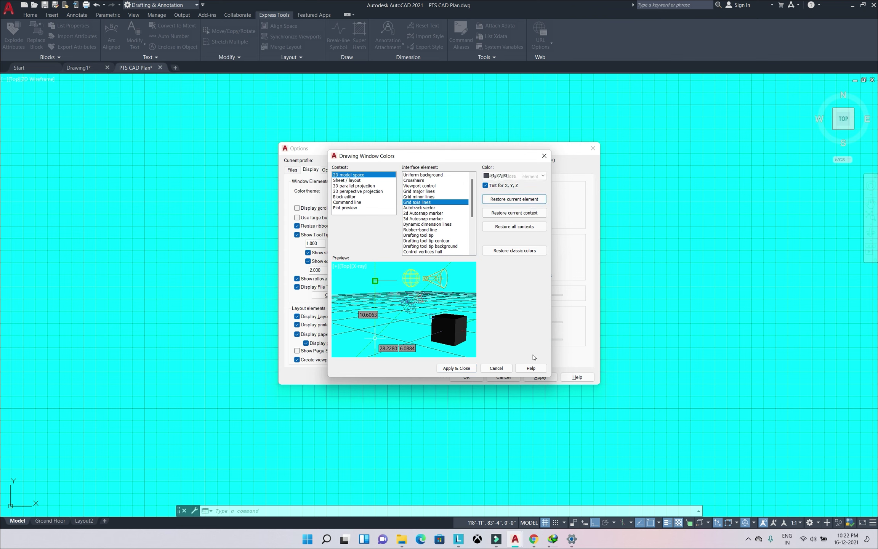
click(498, 367)
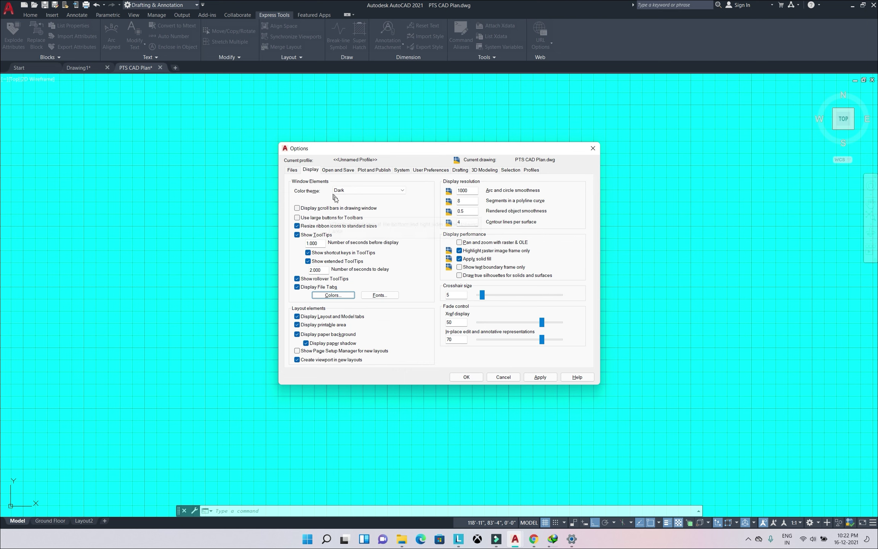
click(330, 296)
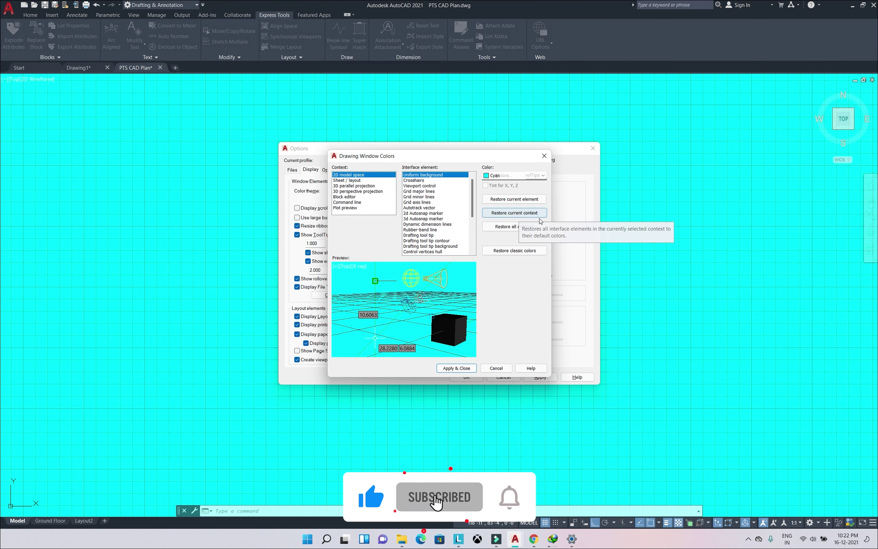
Restore the default 2D model space colours and apply them.
click(527, 214)
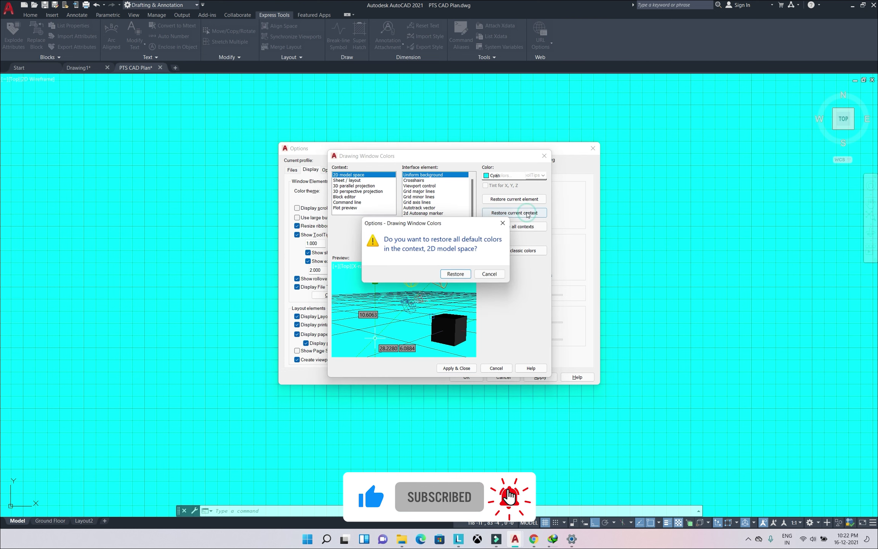
click(455, 274)
click(457, 367)
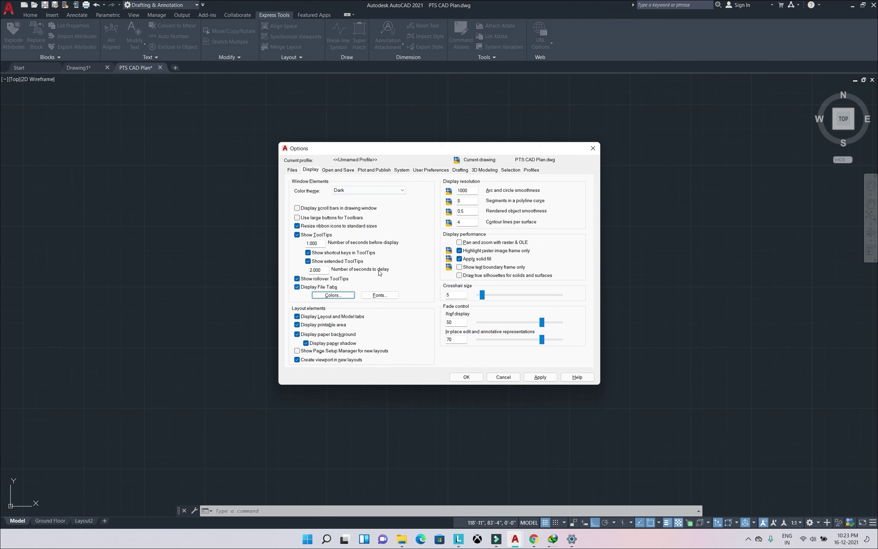
Set the Sheet/layout uniform background to Black, apply, and accept the options.
click(336, 295)
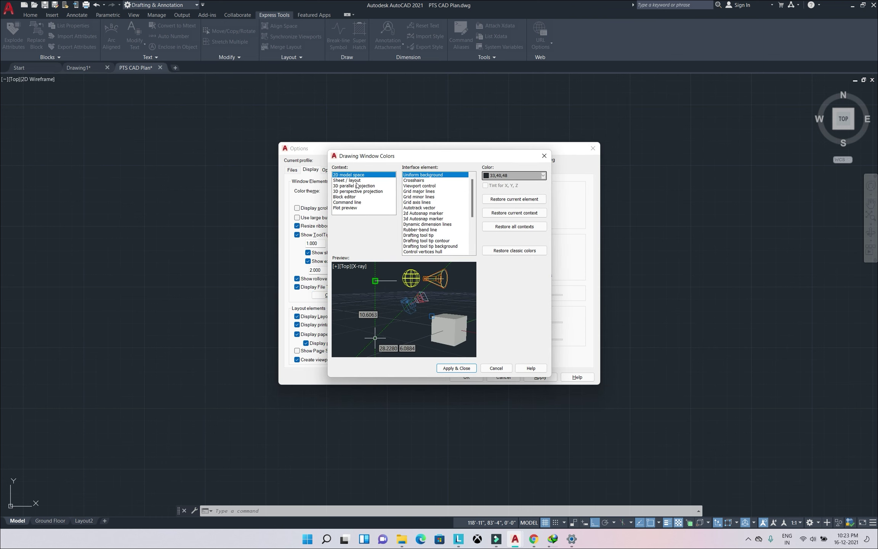
click(356, 180)
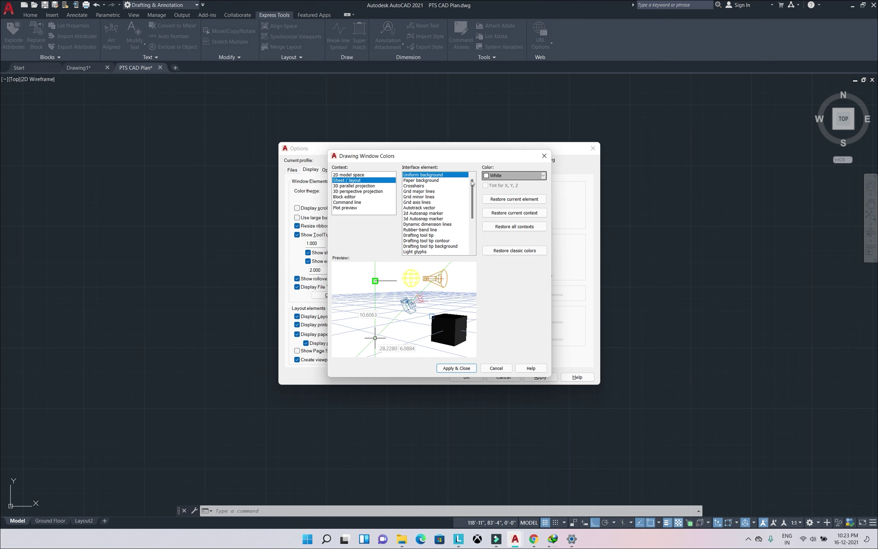
click(538, 176)
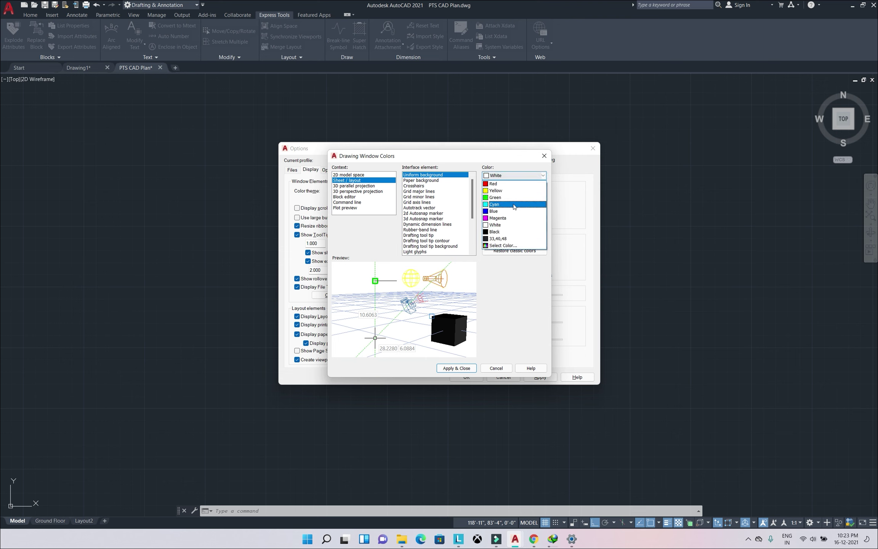
click(510, 232)
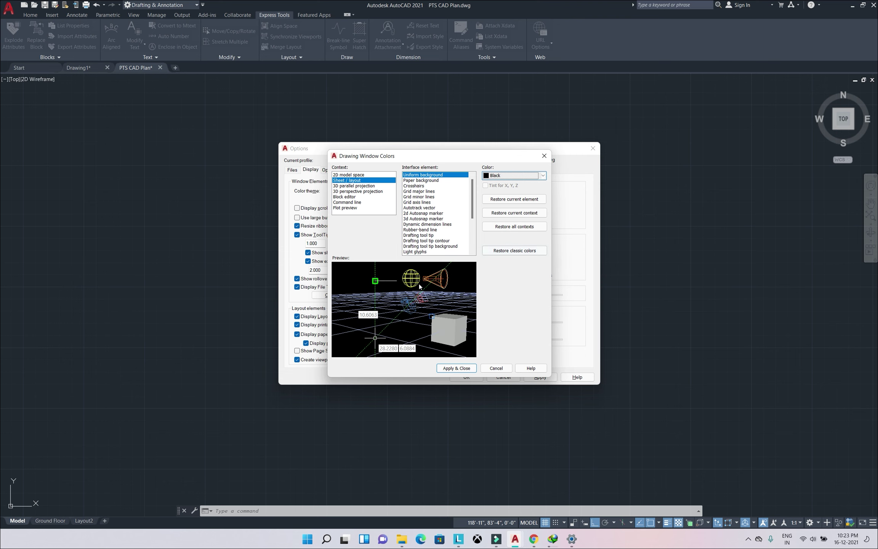
click(460, 368)
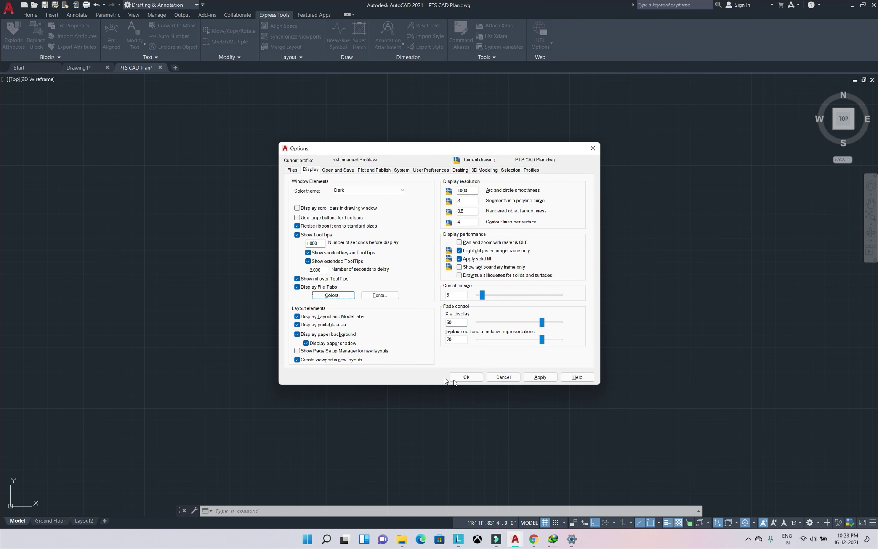
click(470, 375)
Check the black background on the Ground Floor layout, then return to Model.
click(61, 522)
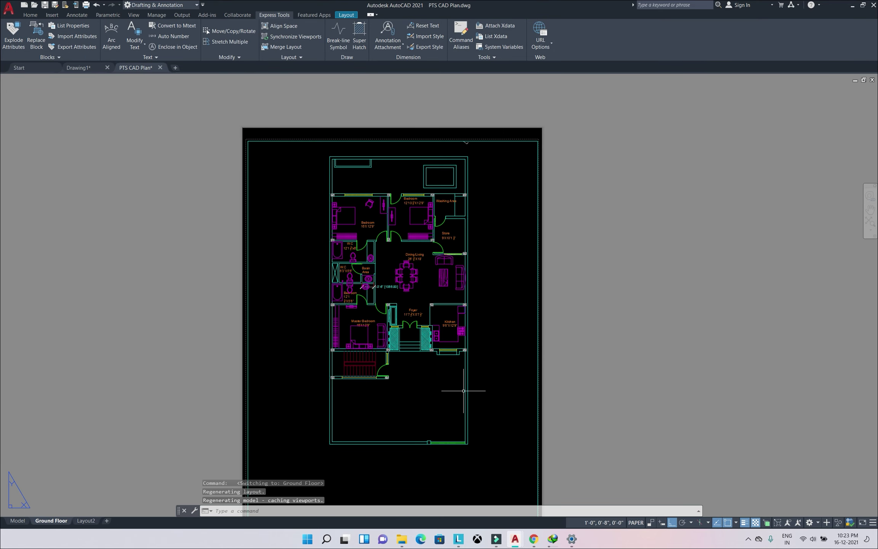
scroll(419, 305, down, 2)
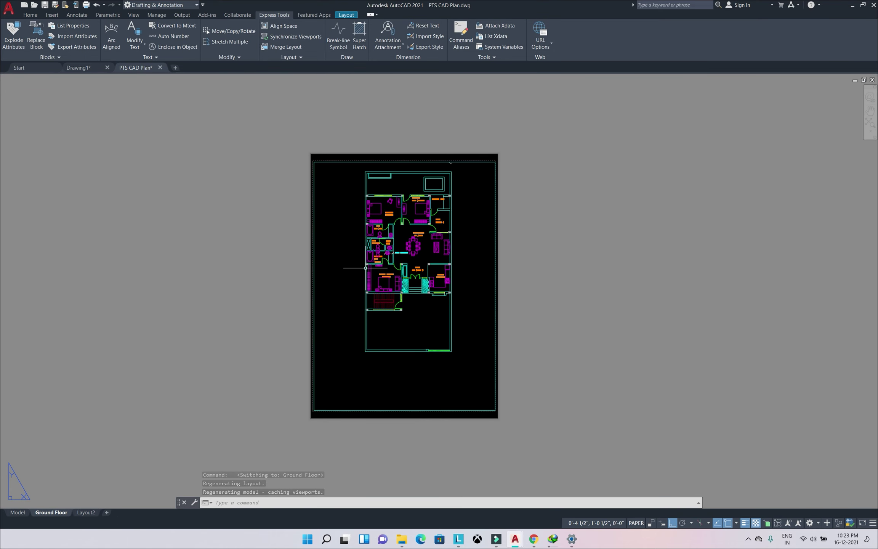
click(18, 512)
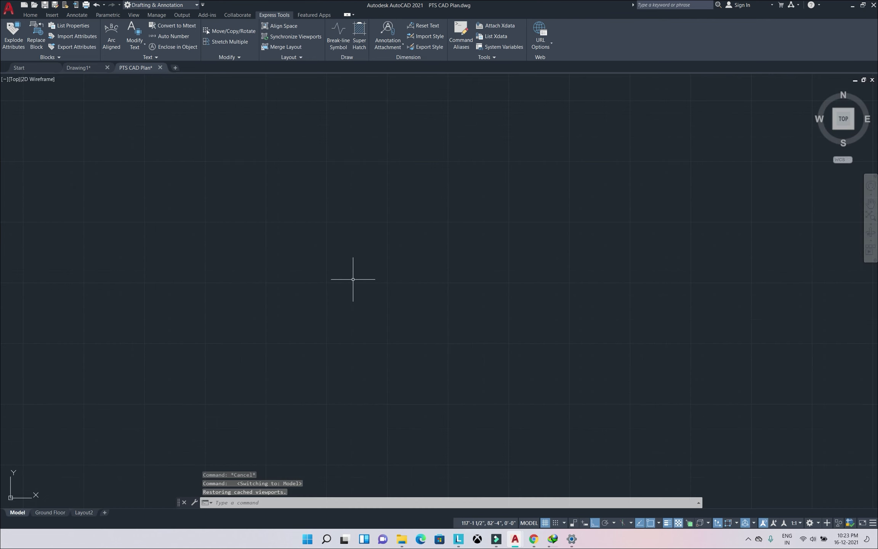
Run OPTIONS and browse the 2D model space elements in Drawing Window Colors.
text(o)
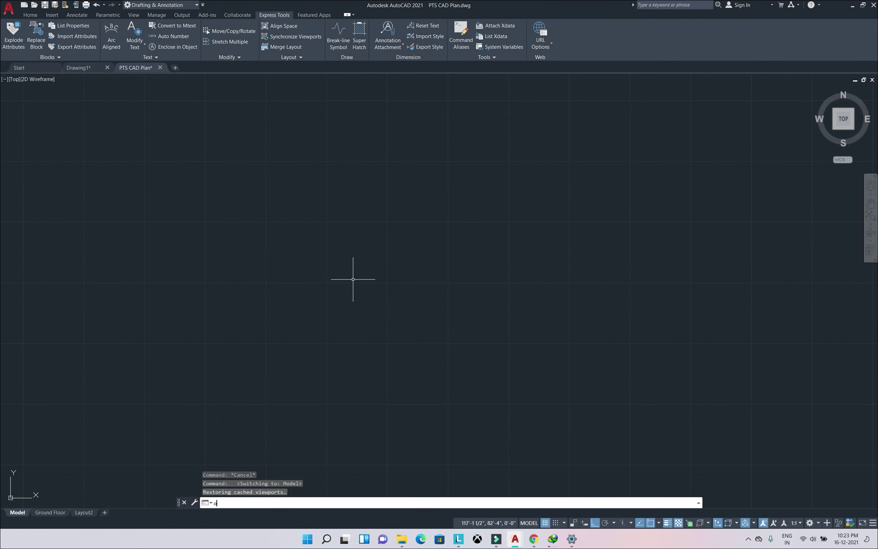
text(t)
key(Return)
key(Return)
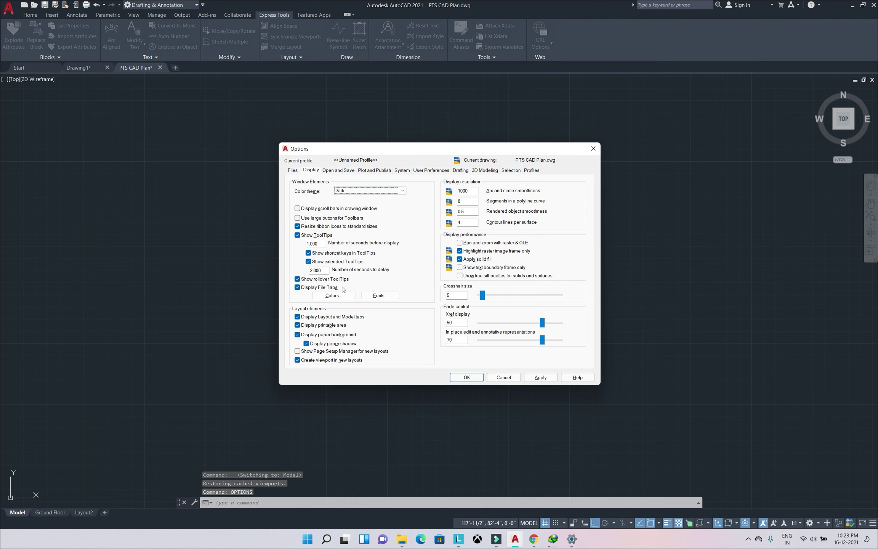
click(335, 295)
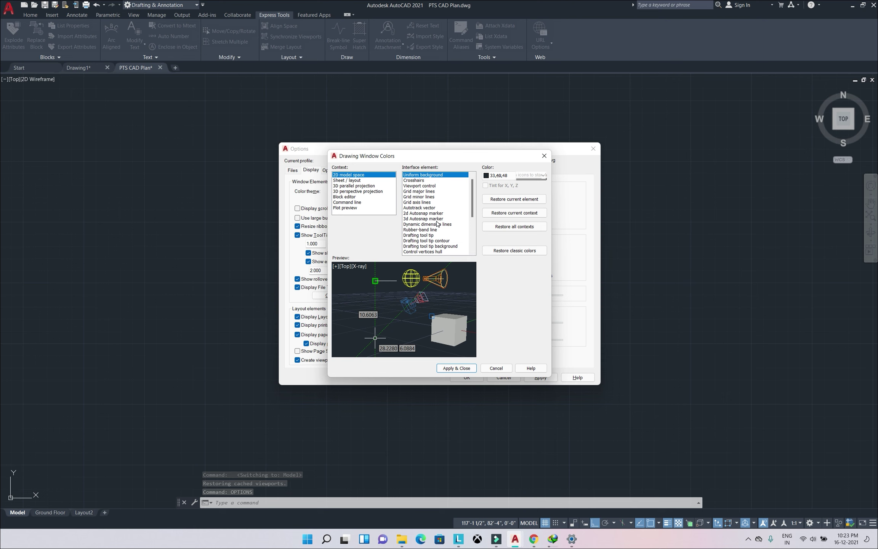
click(416, 191)
click(419, 218)
click(423, 186)
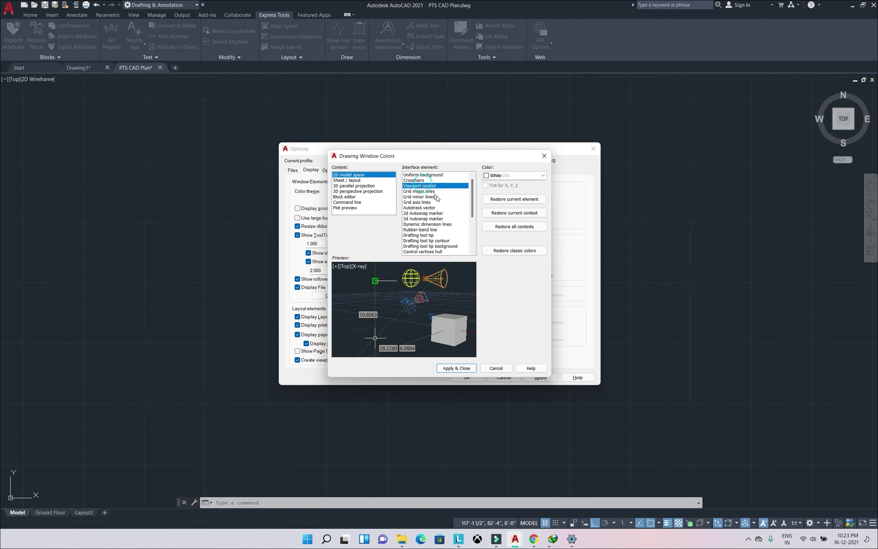
Set the Sheet/layout crosshairs to Red, apply, and view the Ground Floor layout.
click(334, 180)
click(424, 180)
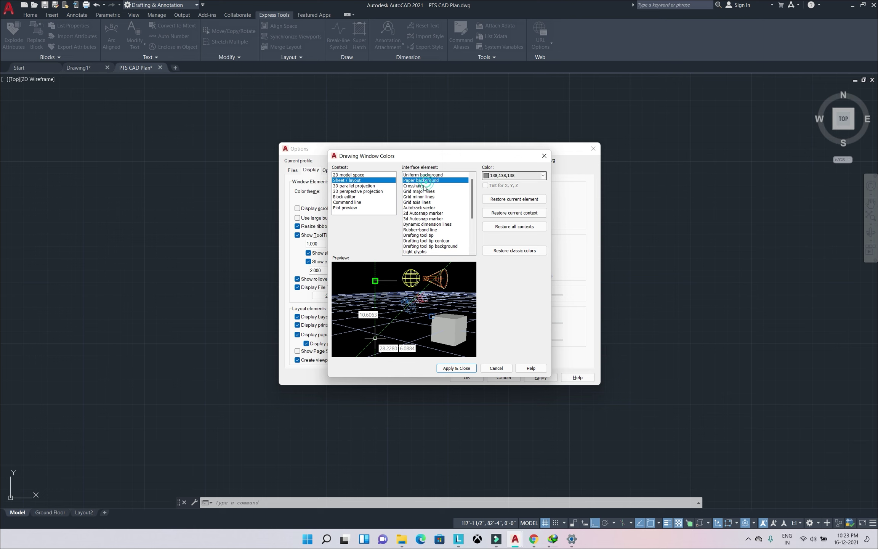
click(415, 185)
click(539, 177)
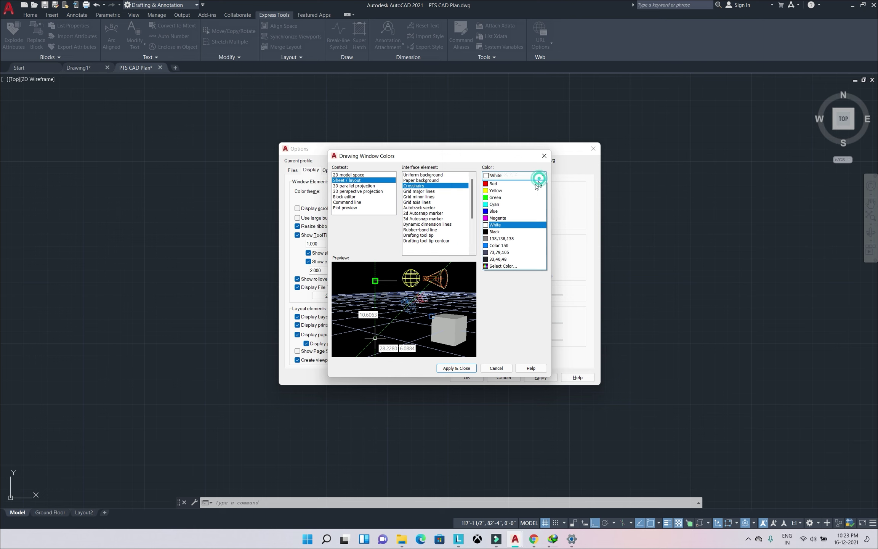
click(511, 185)
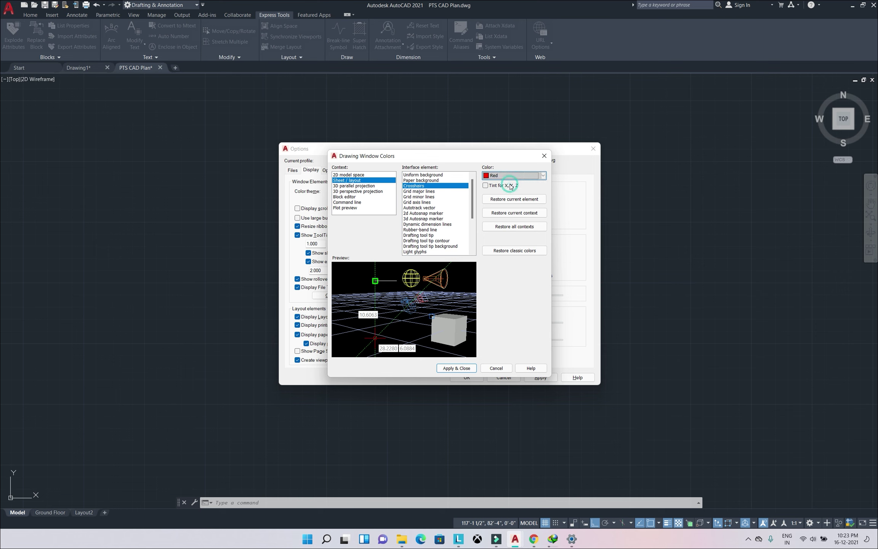
click(464, 369)
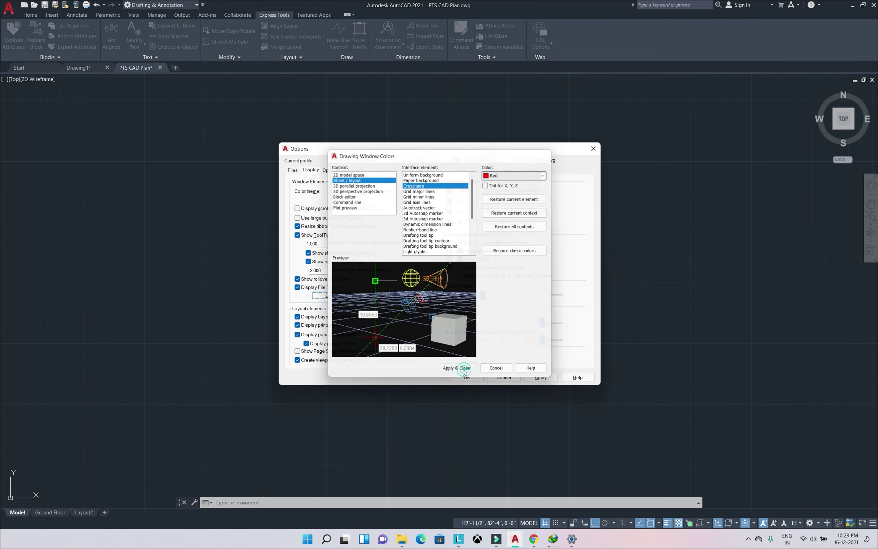
click(466, 377)
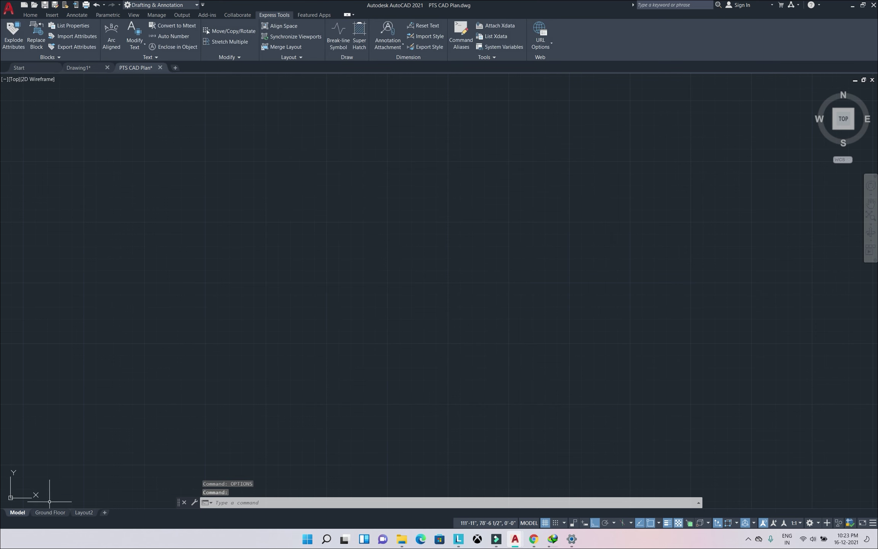
click(50, 512)
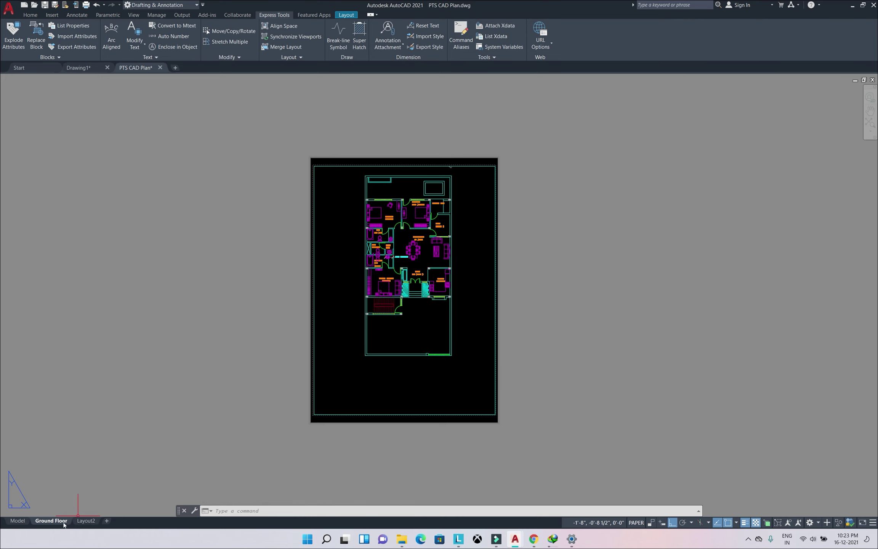
From Model, reopen Drawing Window Colors and restore the Sheet/layout context defaults.
click(17, 521)
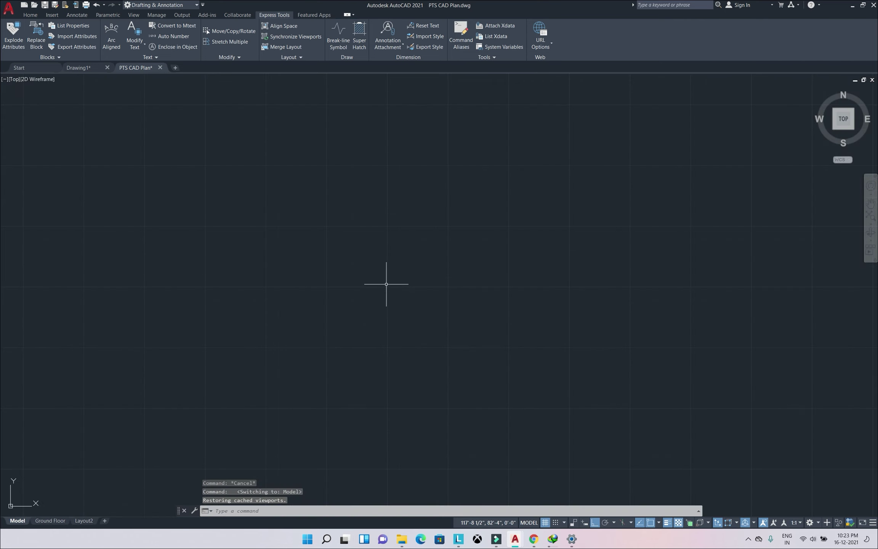
text(OPT)
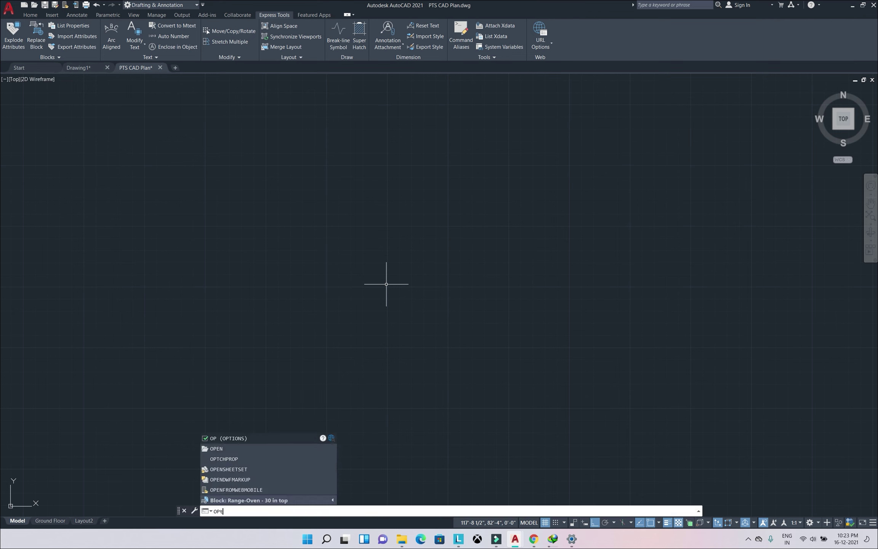
text(IOn)
key(Return)
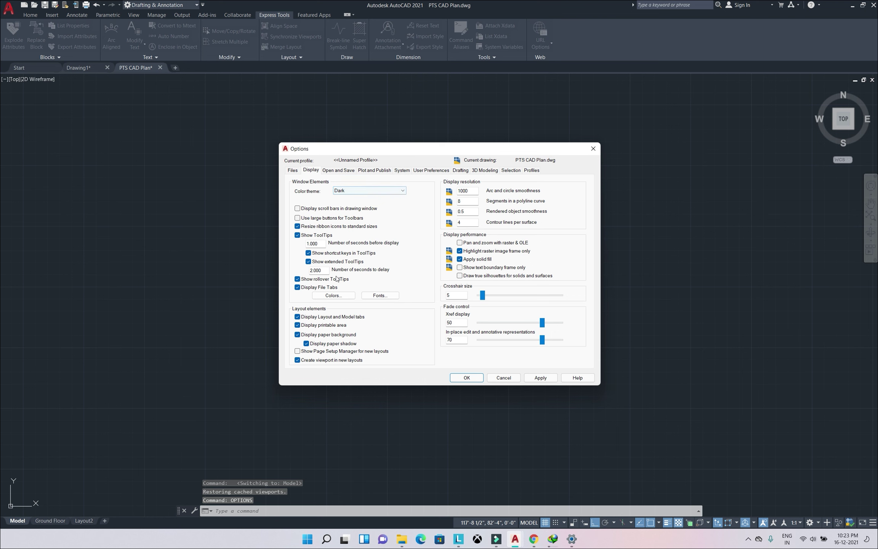
click(334, 295)
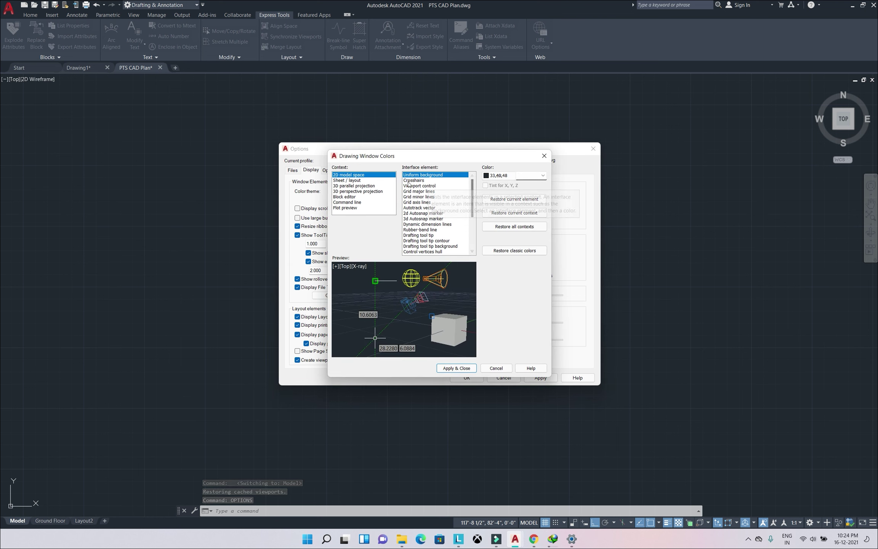
click(347, 180)
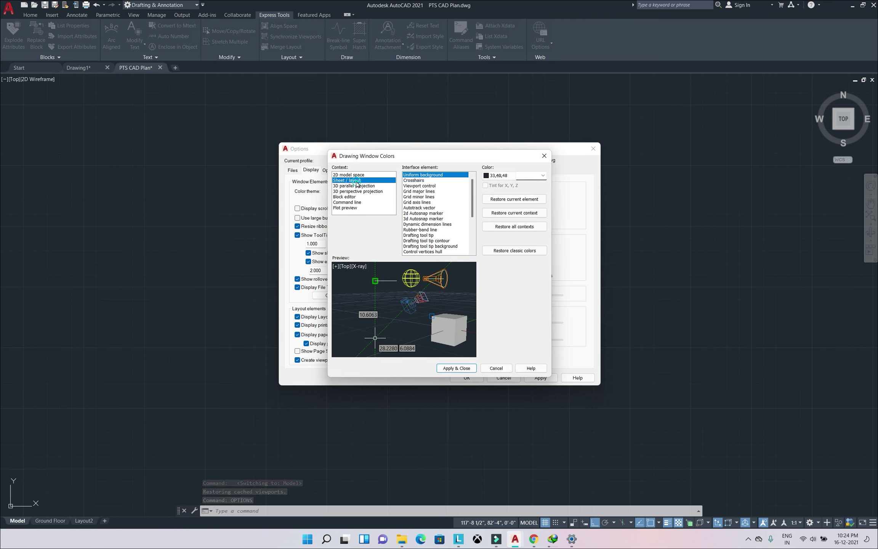
click(518, 212)
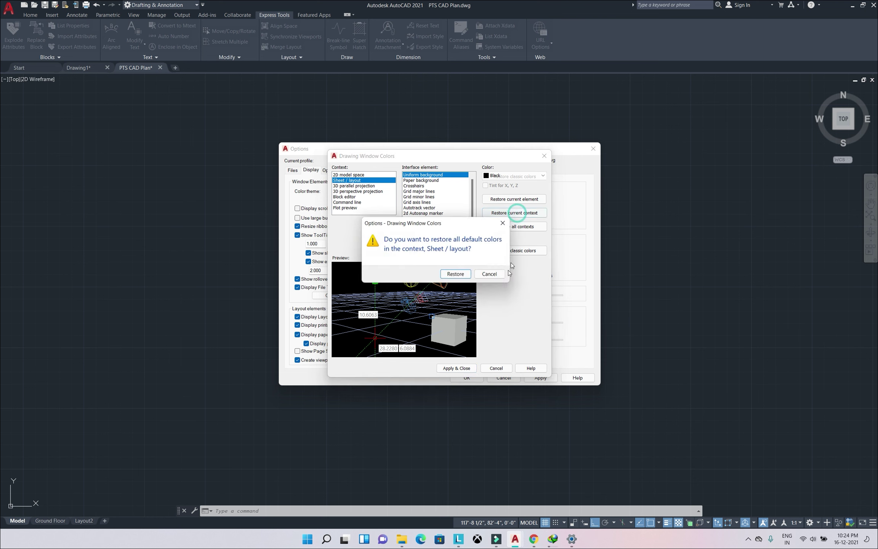
click(455, 275)
Restore the 2D model space defaults, then review other contexts up to Block editor.
click(454, 367)
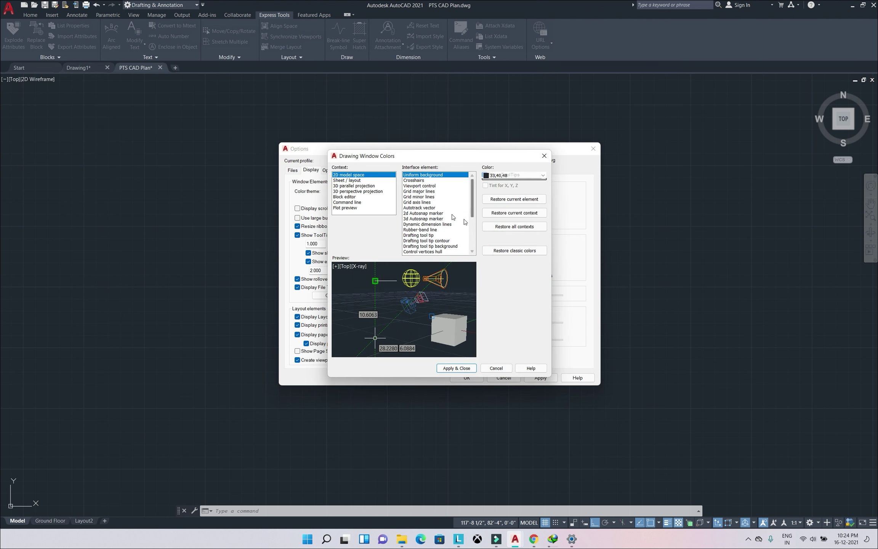
click(513, 213)
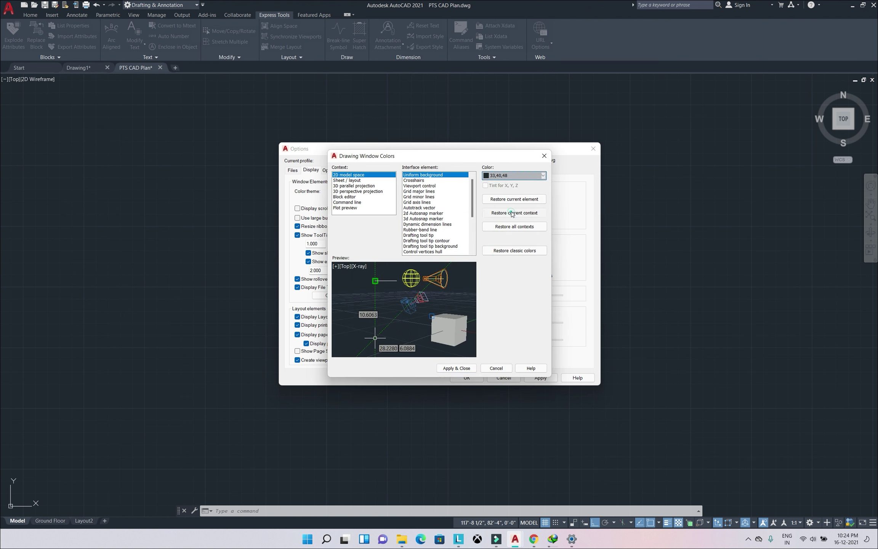
click(456, 275)
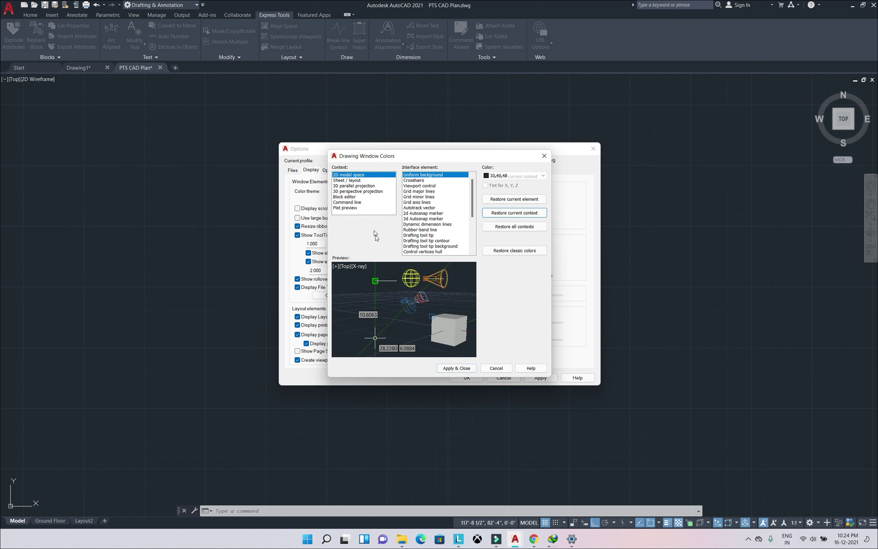
click(355, 186)
click(354, 181)
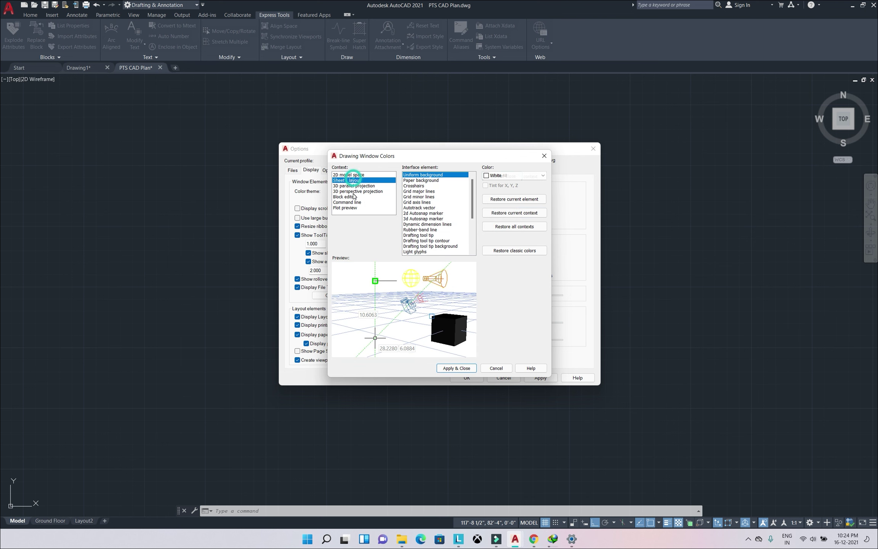
click(351, 197)
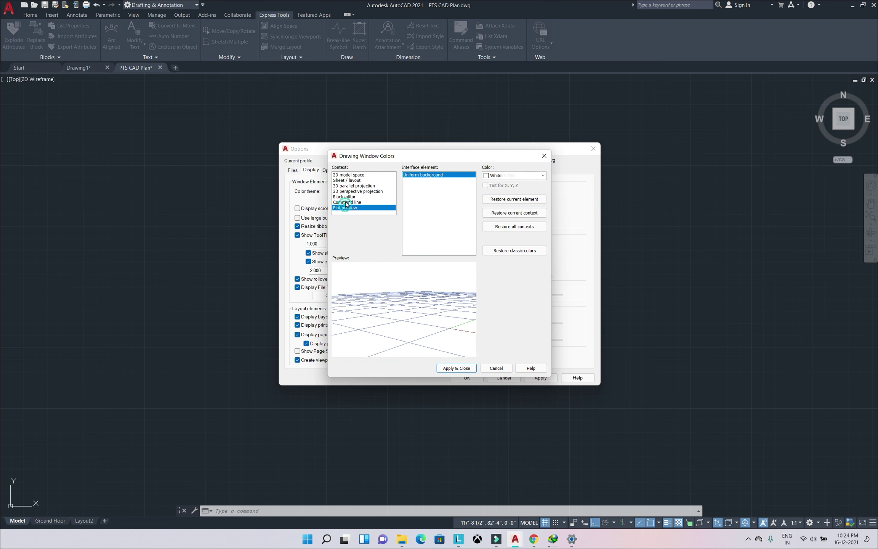
click(345, 202)
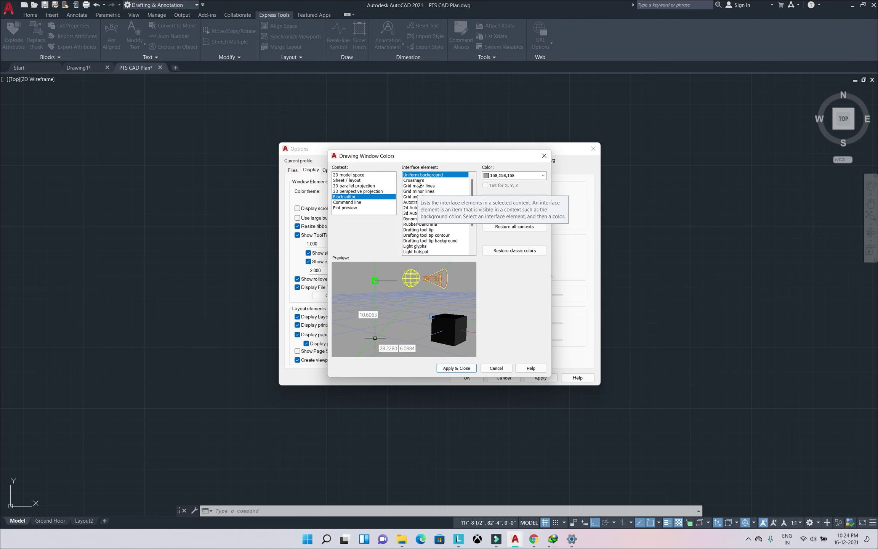
Inspect Block editor crosshairs, grid axis, background, AutoTrack vector and AutoSnap marker colours.
click(417, 180)
click(412, 197)
click(418, 175)
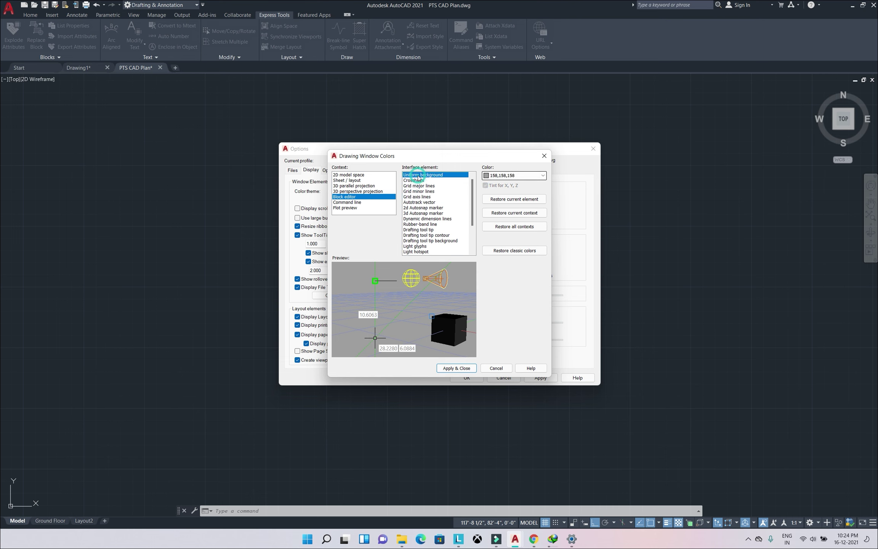
click(512, 176)
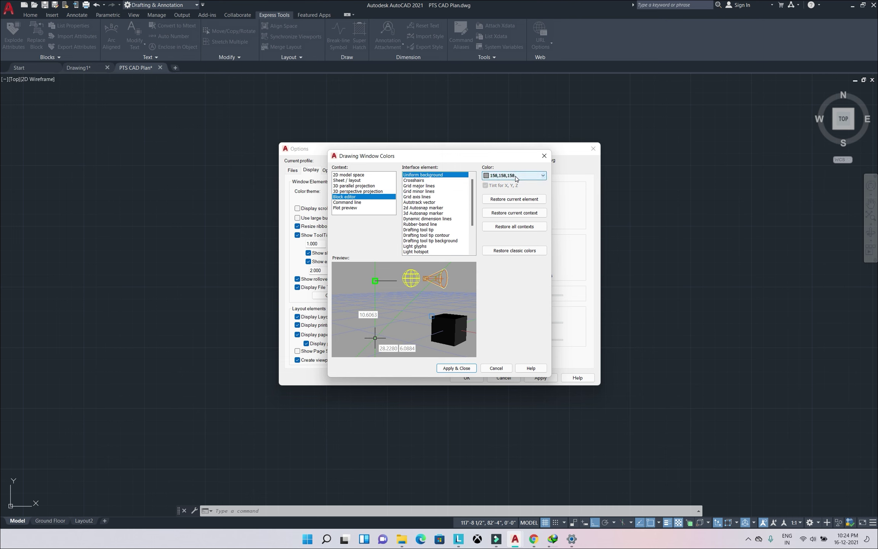
click(416, 180)
click(422, 213)
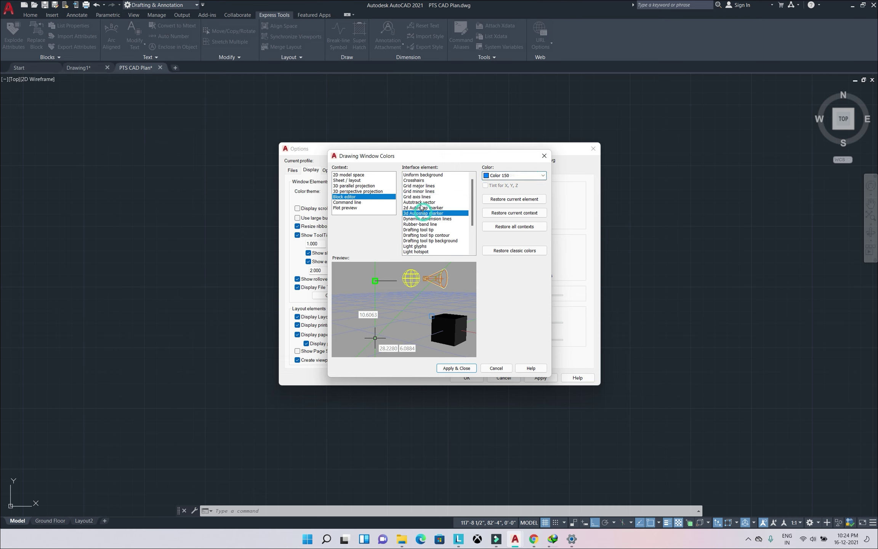
click(423, 208)
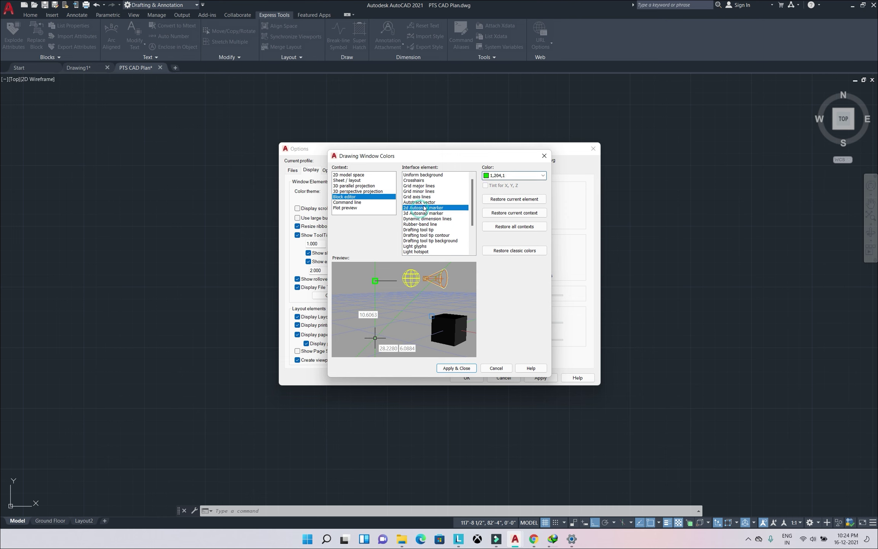
click(428, 176)
click(514, 175)
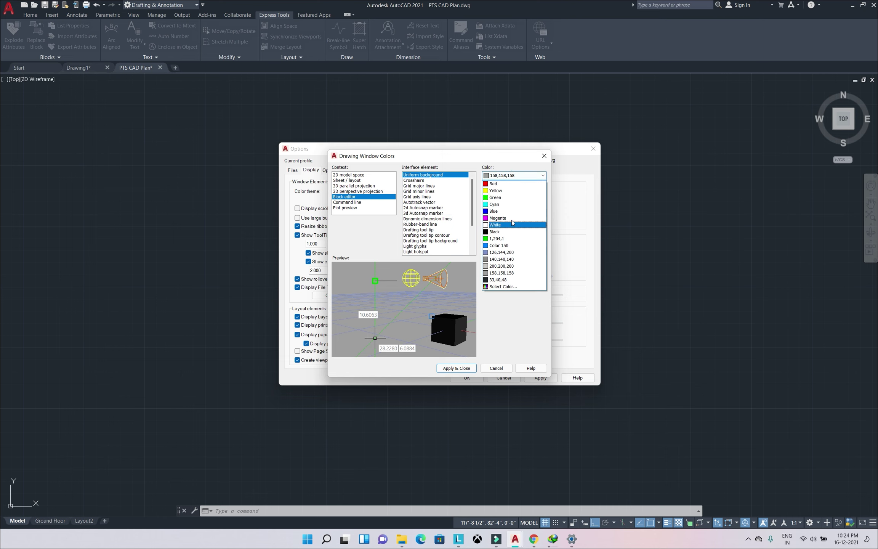
Set the Block editor grid minor lines to Cyan, apply, and close Options.
click(440, 189)
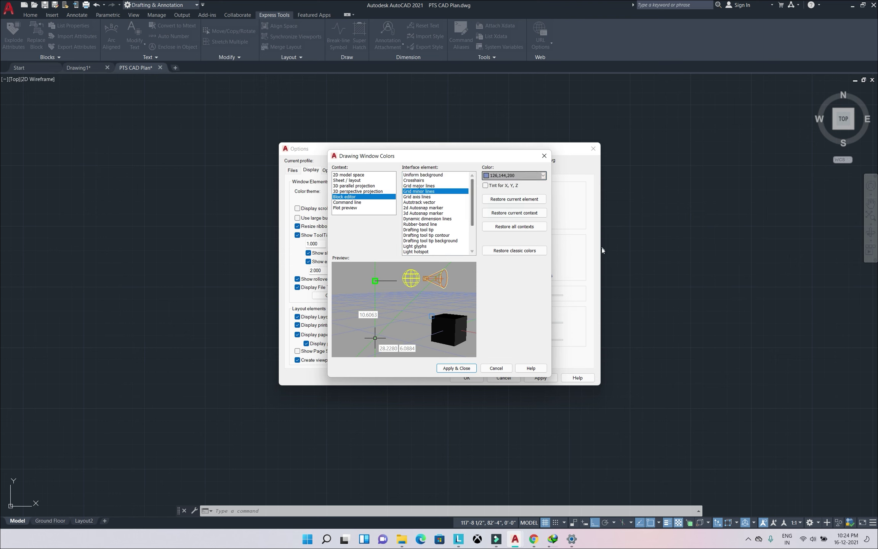
click(542, 175)
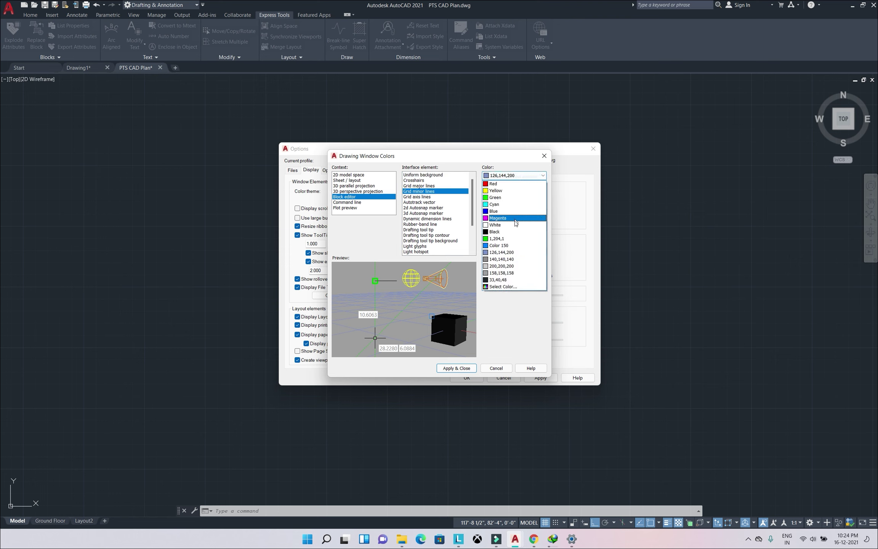
click(515, 205)
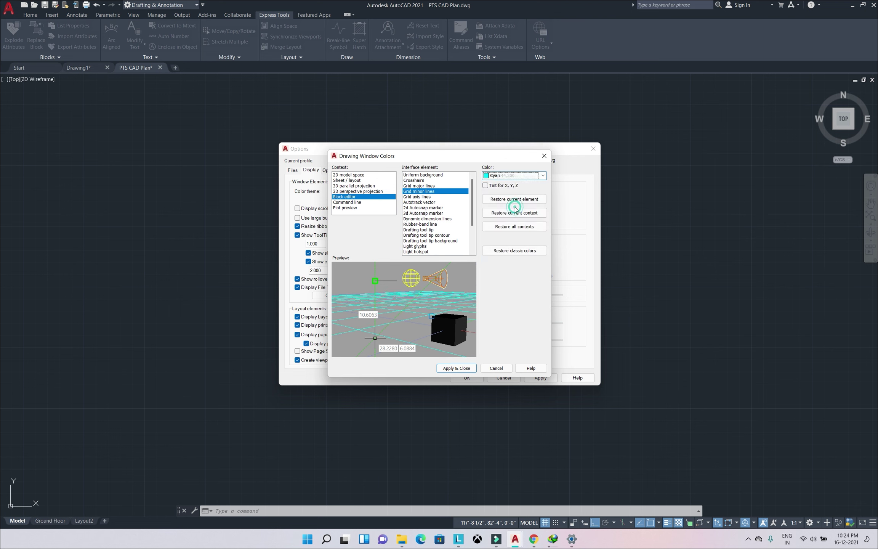
click(443, 368)
click(466, 378)
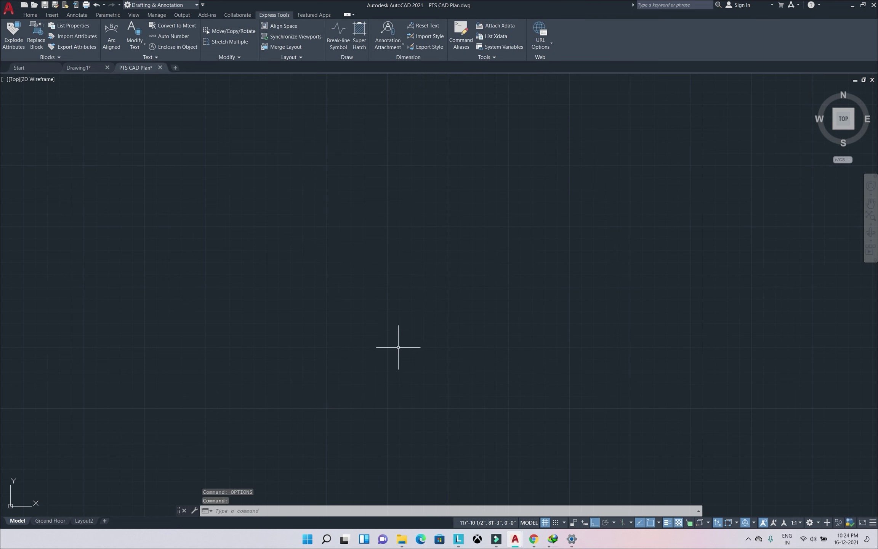
Zoom to the bedroom and open the TV block in the Block Editor.
middle_drag(400, 343, 529, 242)
scroll(543, 237, down, 4)
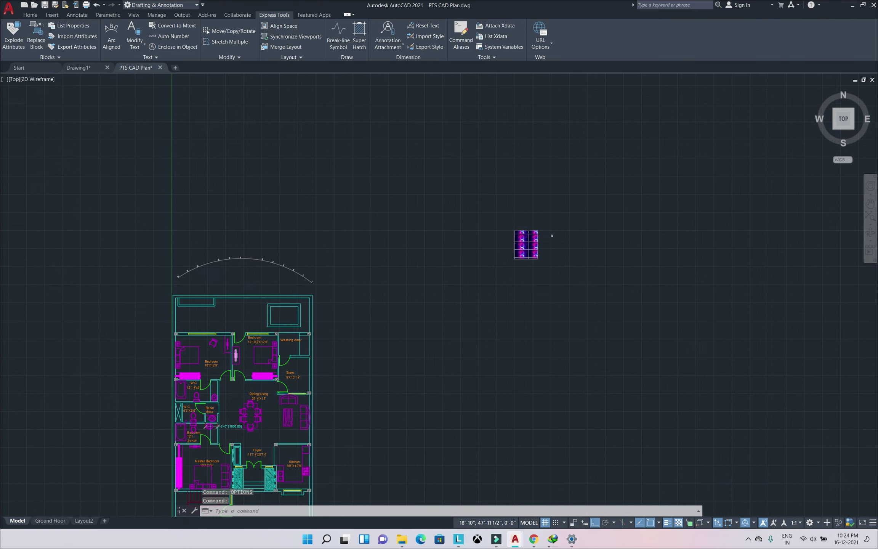
scroll(237, 348, up, 7)
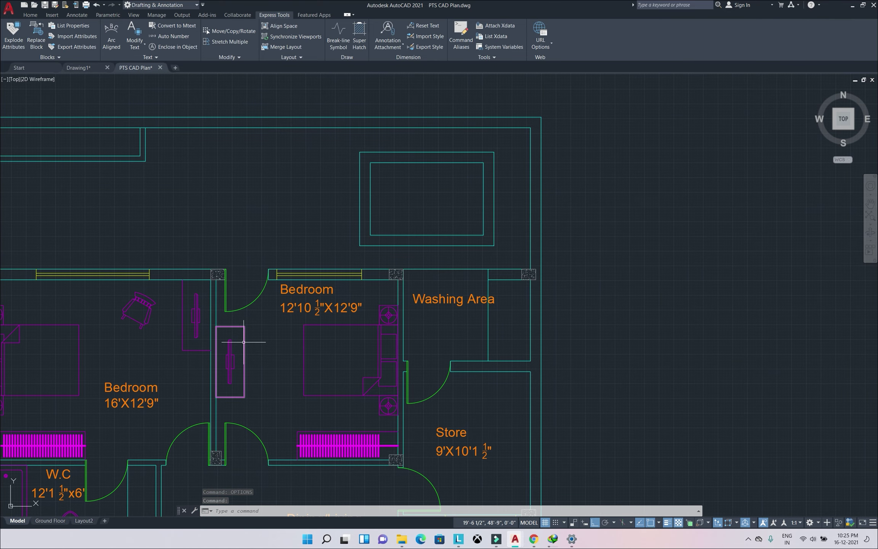
scroll(228, 350, up, 4)
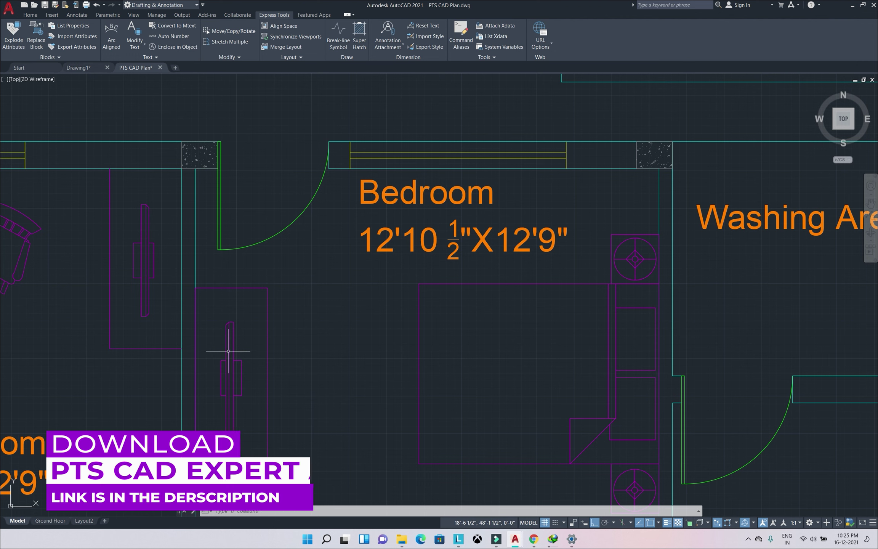
click(266, 355)
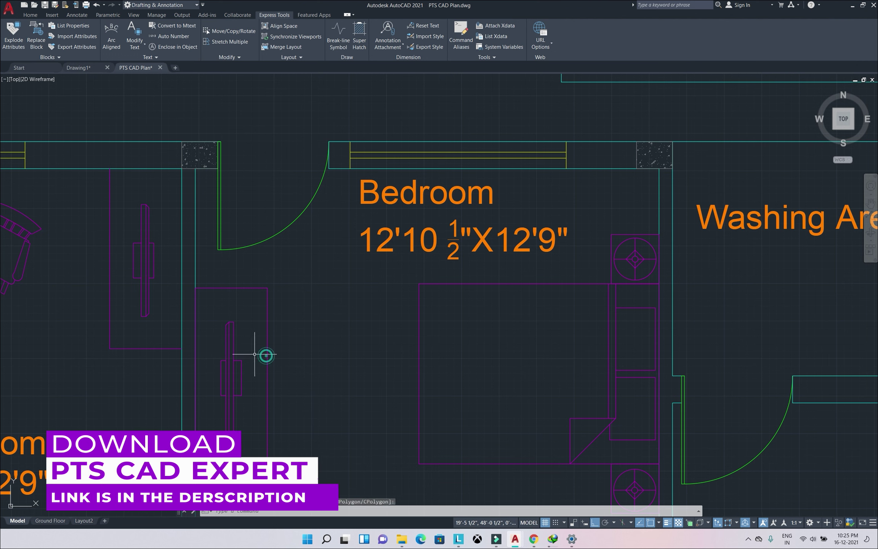
click(233, 345)
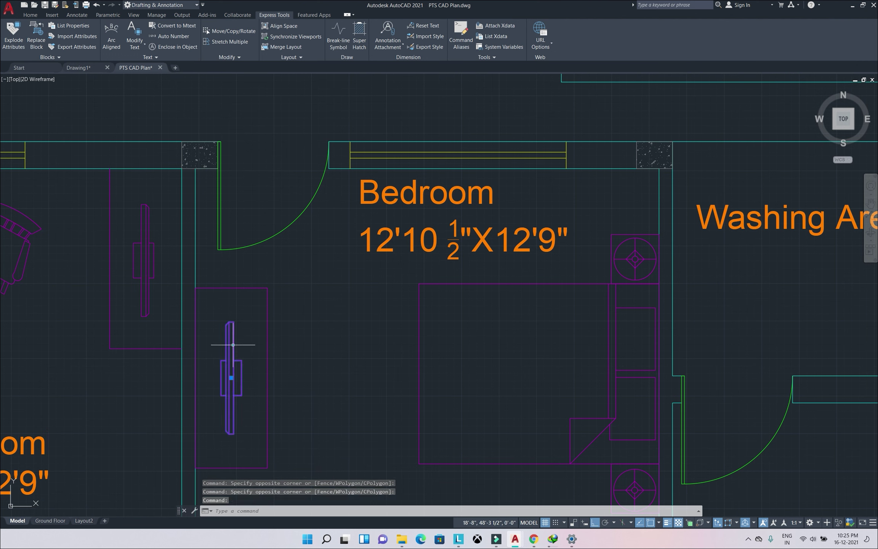
double_click(232, 345)
click(431, 326)
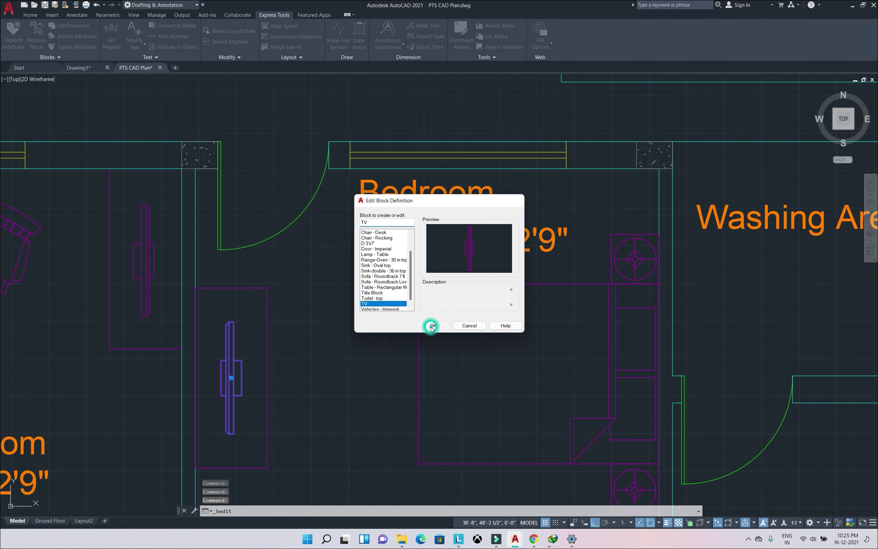
Zoom within the Block Editor and run OPTIONS.
scroll(463, 270, up, 4)
scroll(410, 168, down, 4)
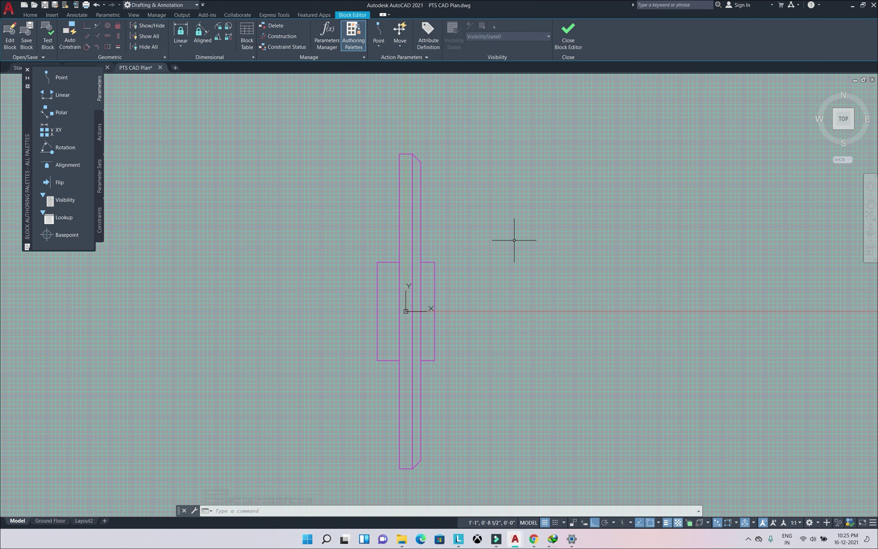
text(O)
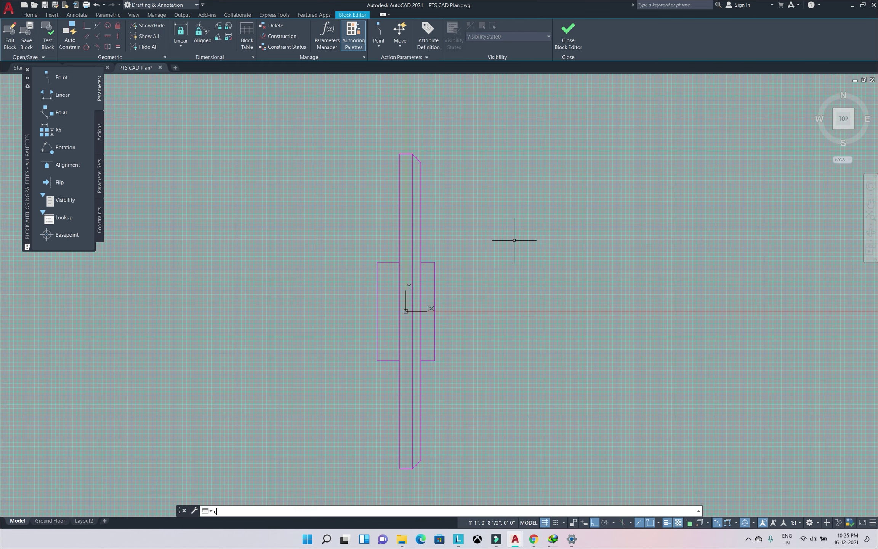
text(PTio)
key(Return)
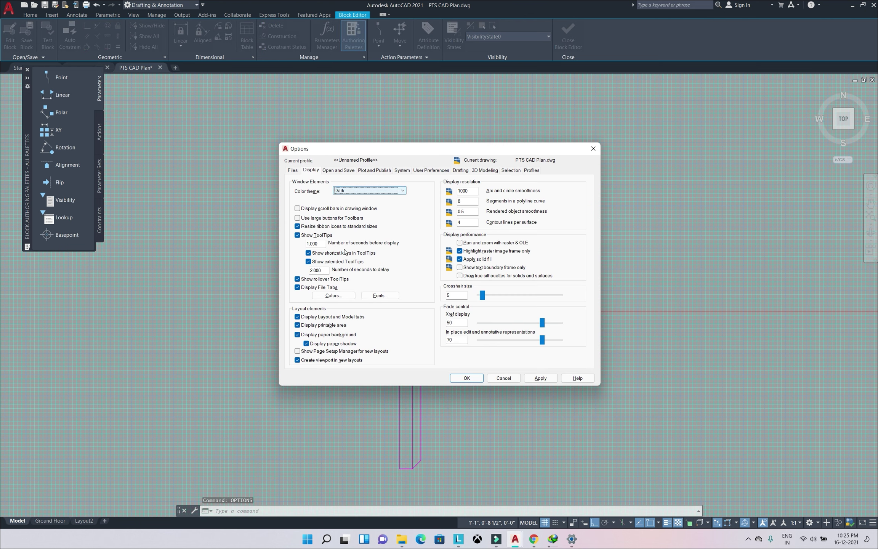
Review the Block Editor colours for dynamic dimension lines, rubber-band lines and light glyphs.
click(335, 295)
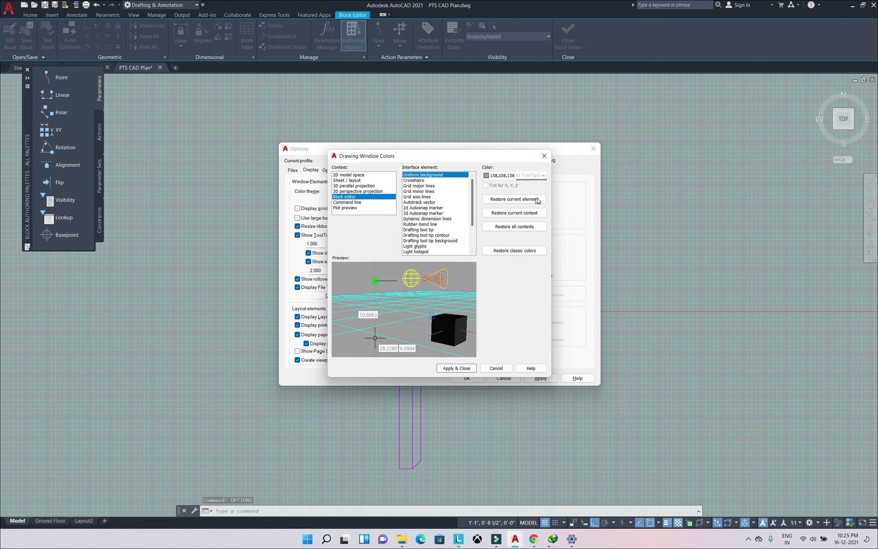
click(425, 202)
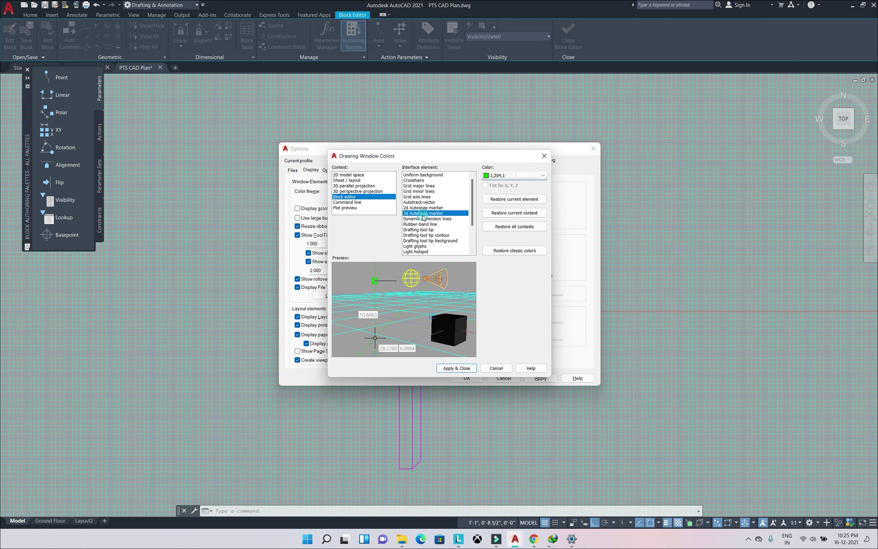
click(421, 224)
scroll(419, 236, down, 2)
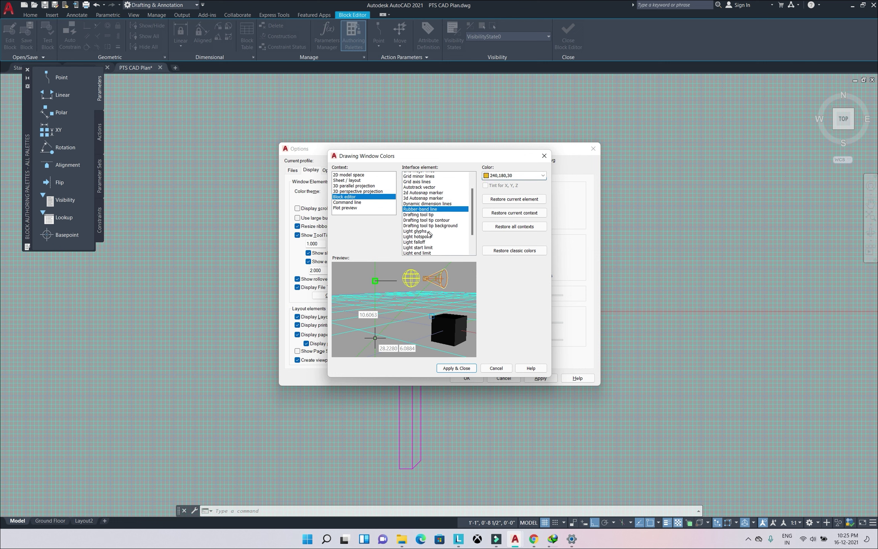
click(414, 229)
click(416, 208)
scroll(416, 213, up, 2)
click(415, 214)
scroll(413, 198, up, 1)
Set the Block Editor crosshairs to yellow, apply the colours, and rerun OPTIONS.
click(412, 180)
click(529, 176)
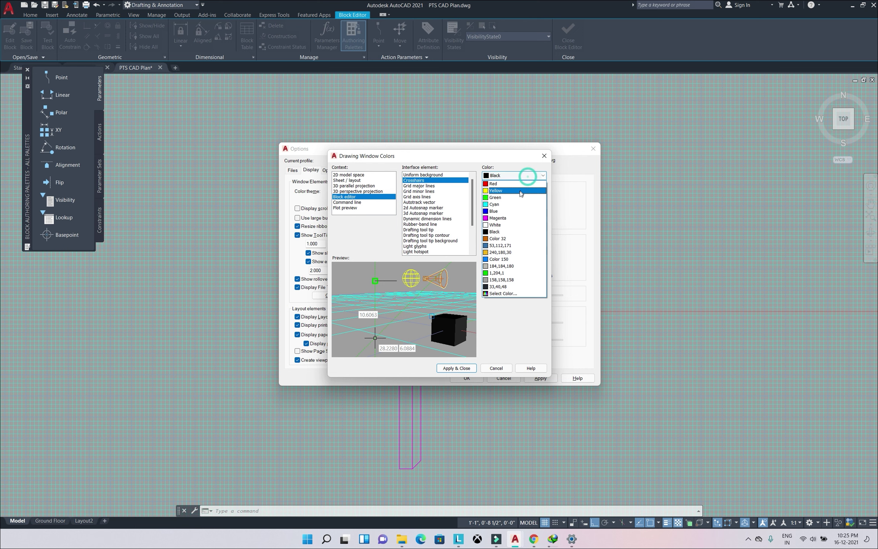
click(506, 183)
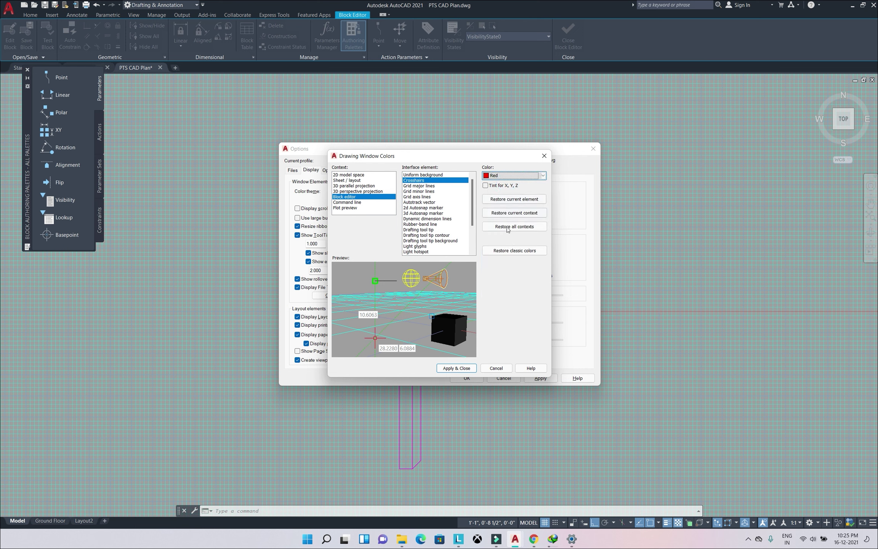
click(509, 176)
click(507, 191)
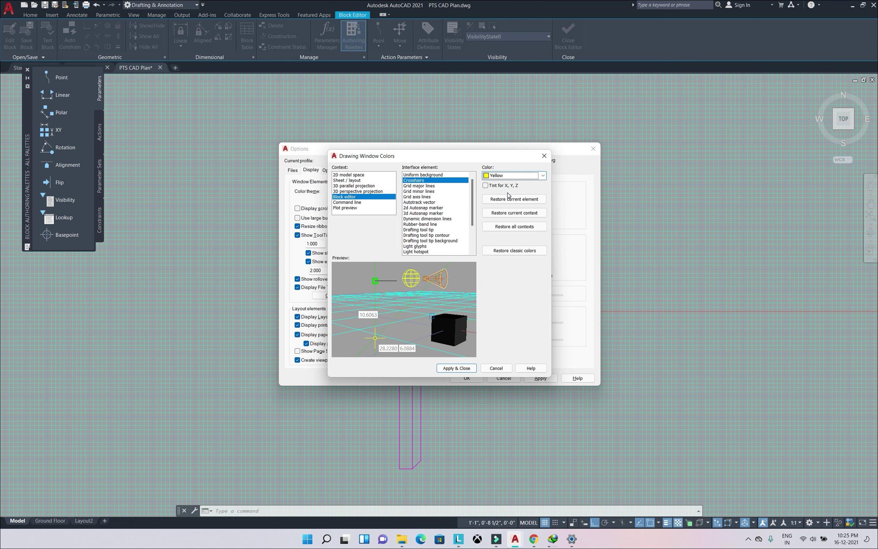
click(457, 368)
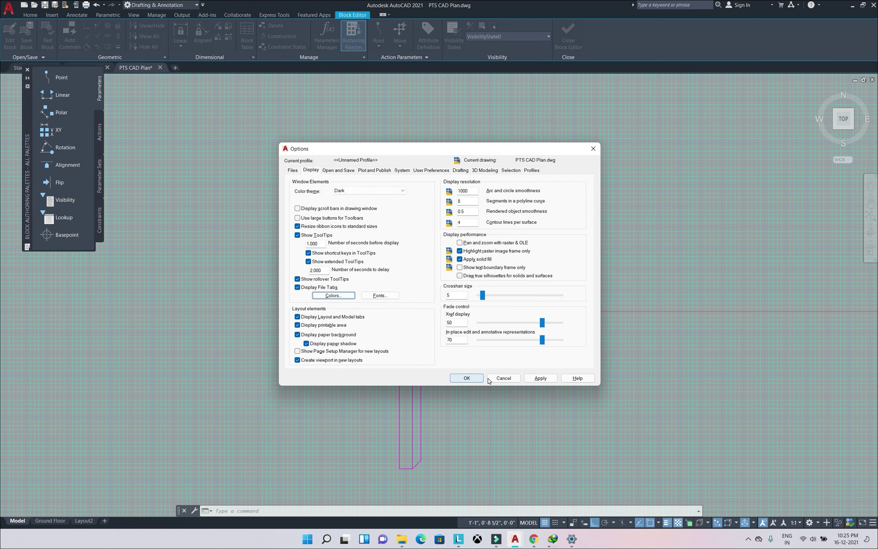
click(466, 378)
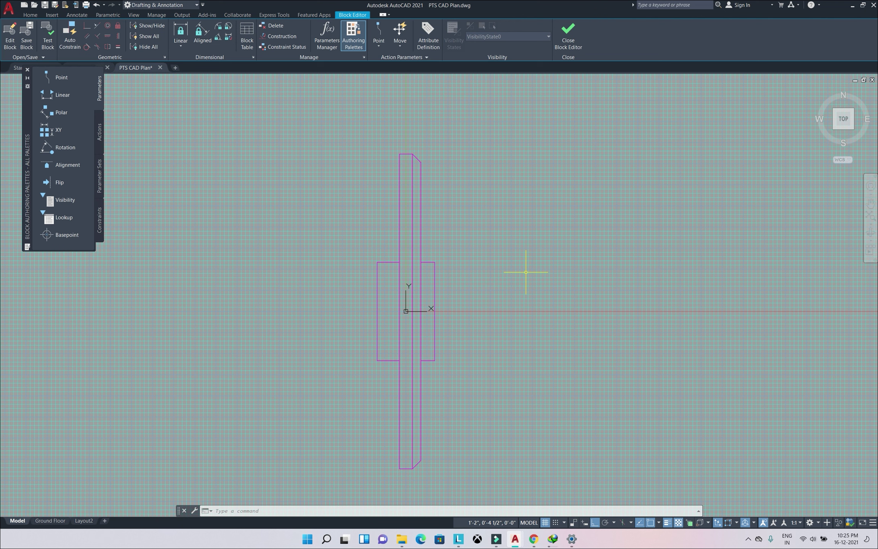
text(opt)
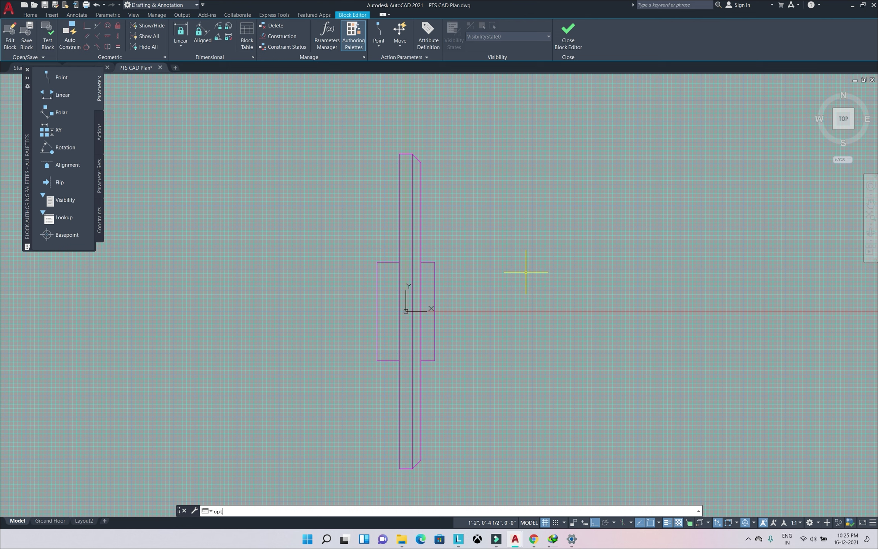
text(ions)
key(Return)
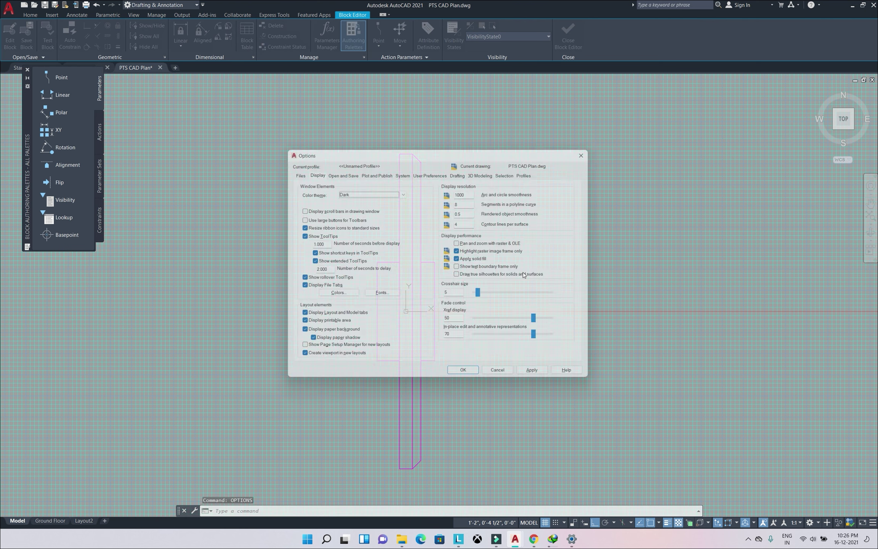
Restore the Block Editor context's default drawing-window colours and apply them.
click(320, 291)
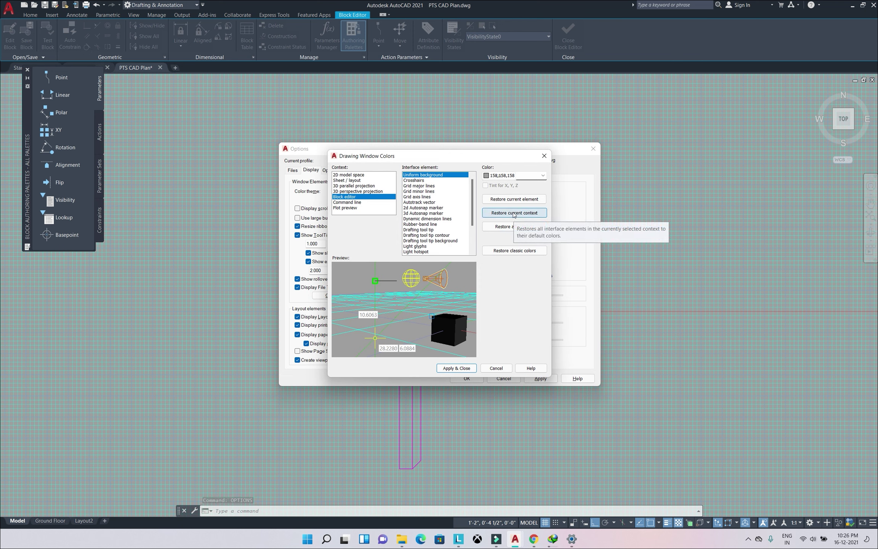
click(513, 212)
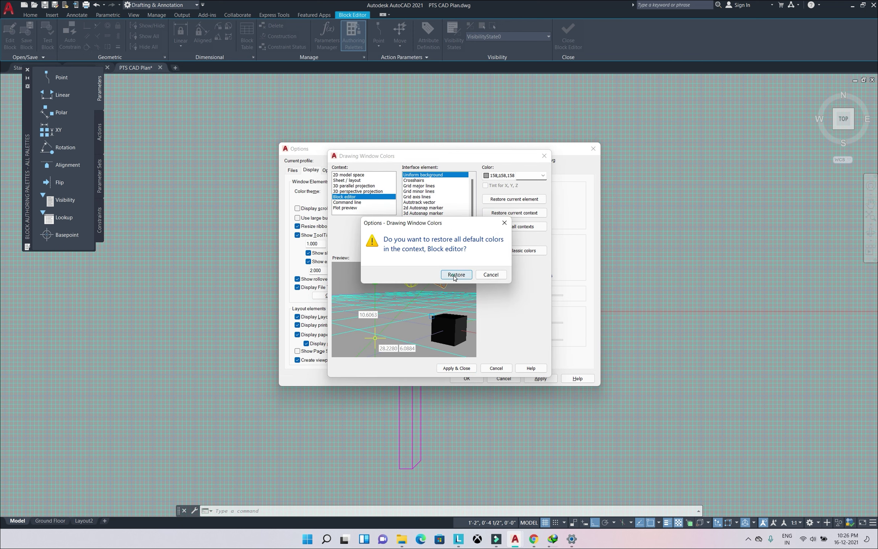
click(453, 277)
click(456, 368)
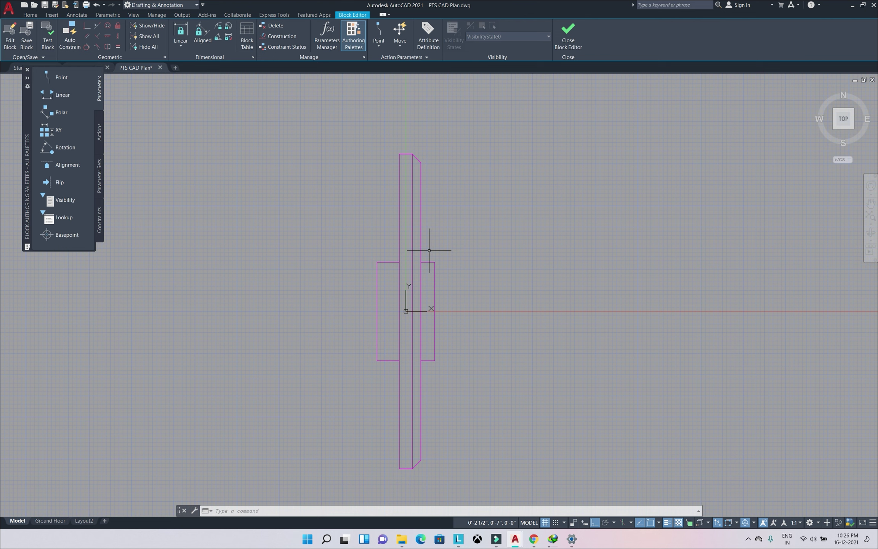
Open and close Drafting Settings, then reopen Options and dismiss the colour settings unchanged.
text(ds)
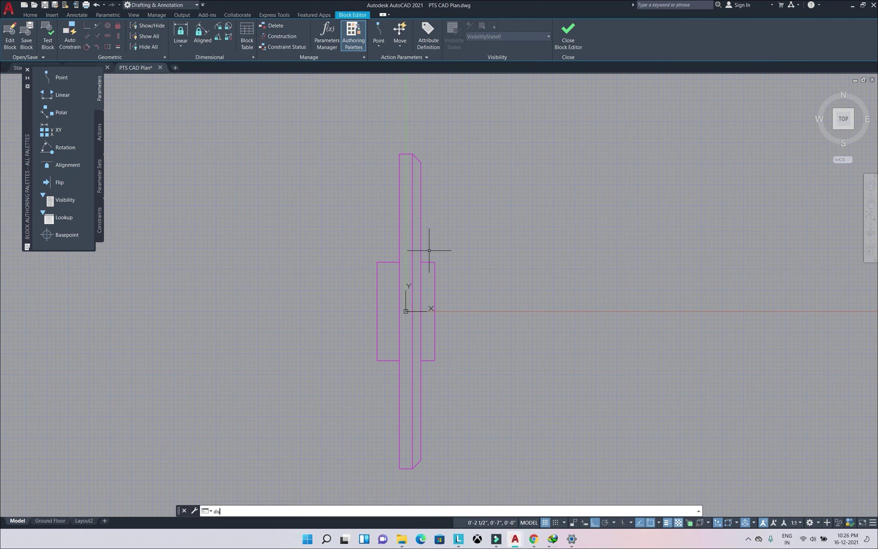
key(Return)
click(331, 311)
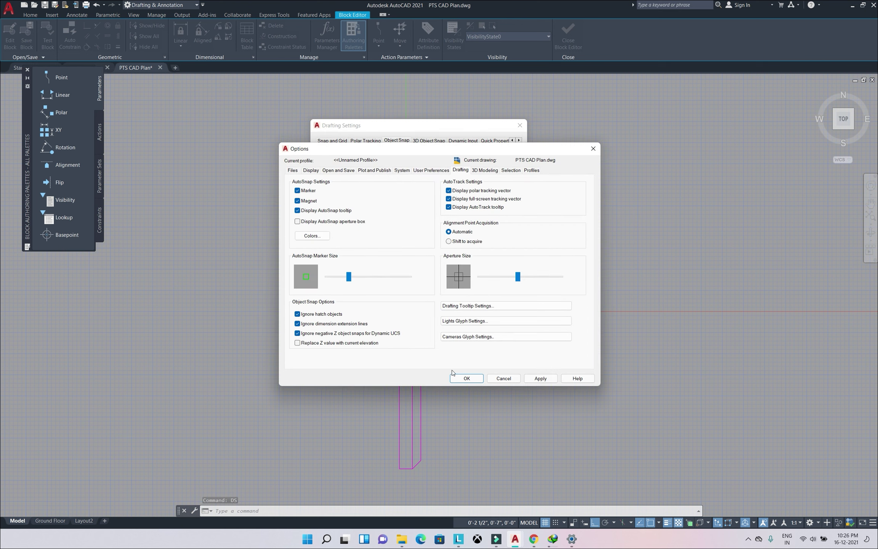
click(593, 149)
click(519, 125)
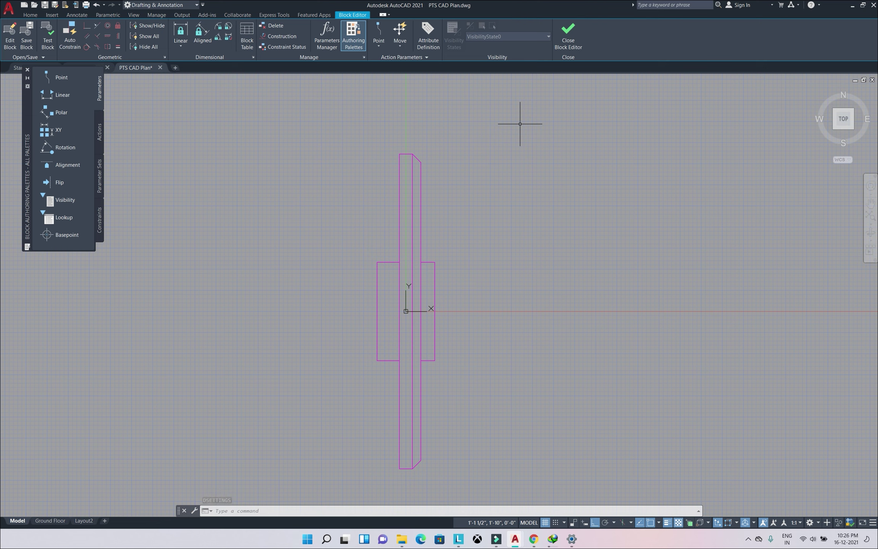
text(o)
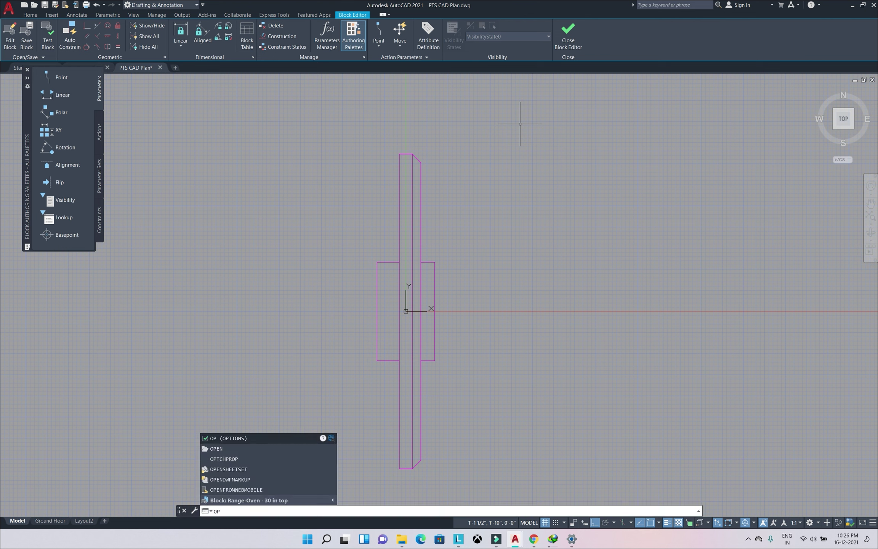
text(n)
key(Return)
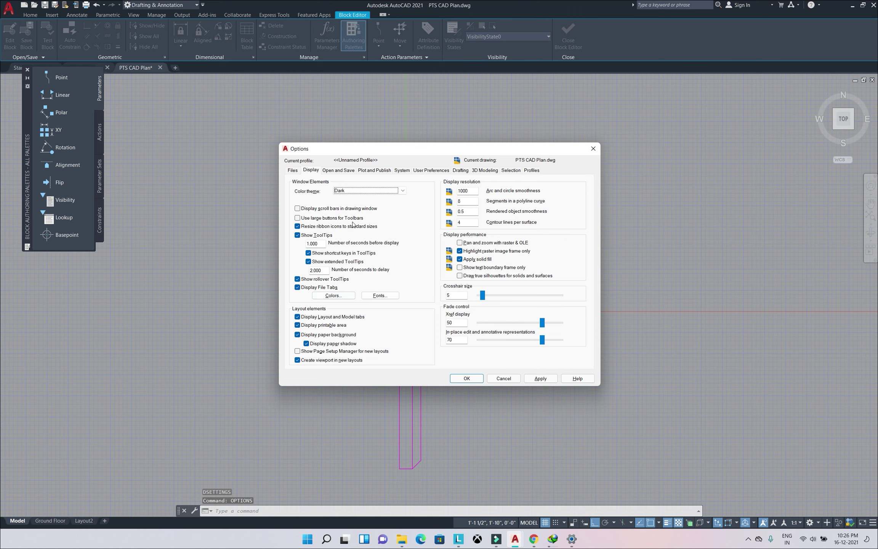
mouse_move(332, 218)
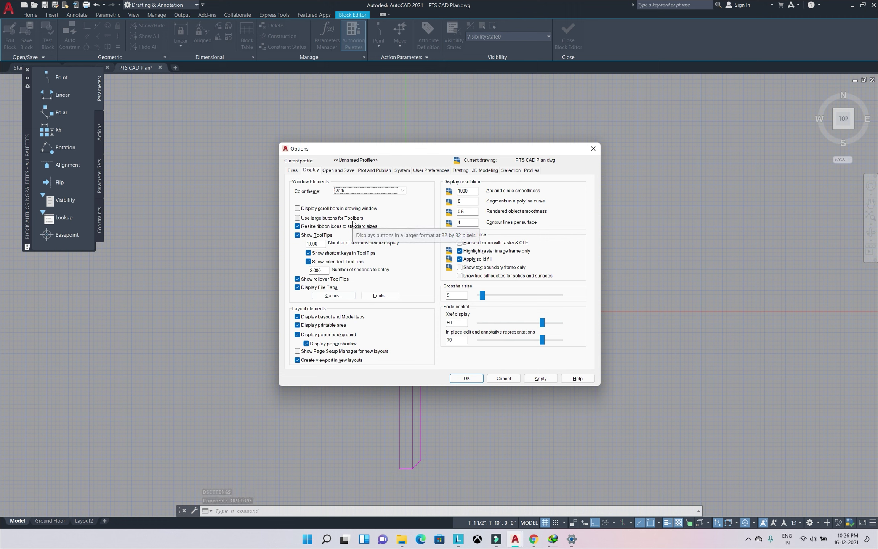
click(332, 295)
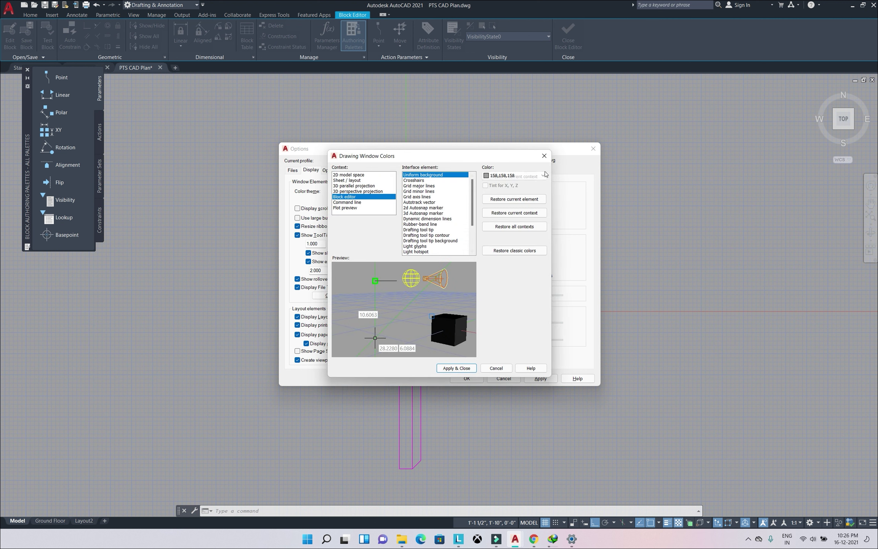
click(544, 155)
Set the default Save as format to AutoCAD 2010/LT2010 Drawing (*.dwg) and confirm.
click(349, 170)
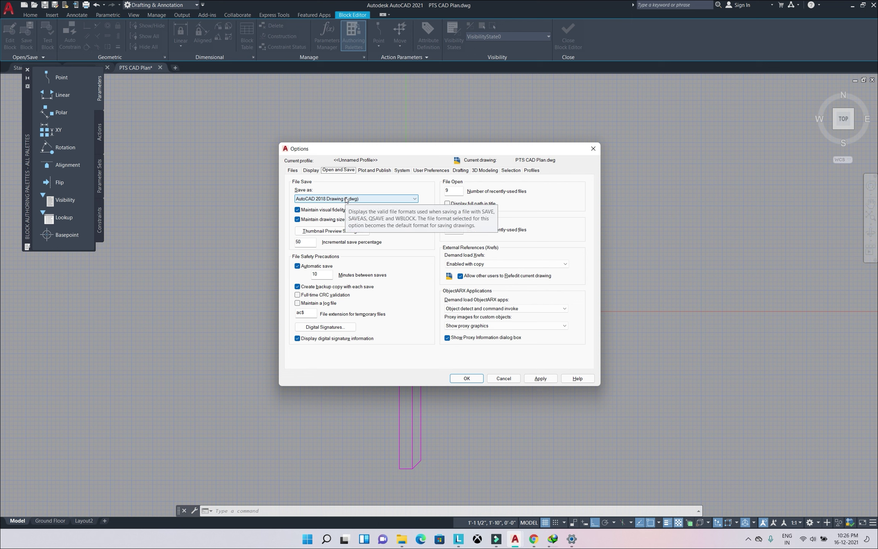
click(346, 200)
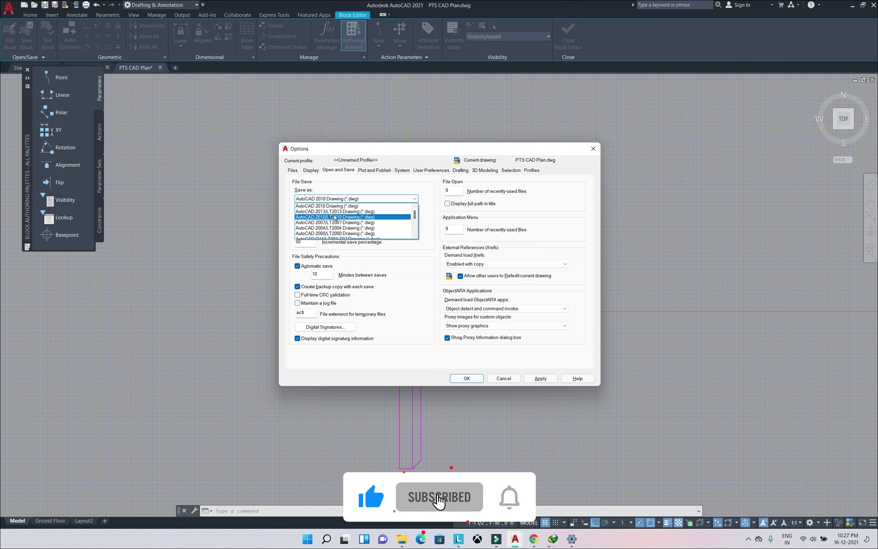
click(334, 216)
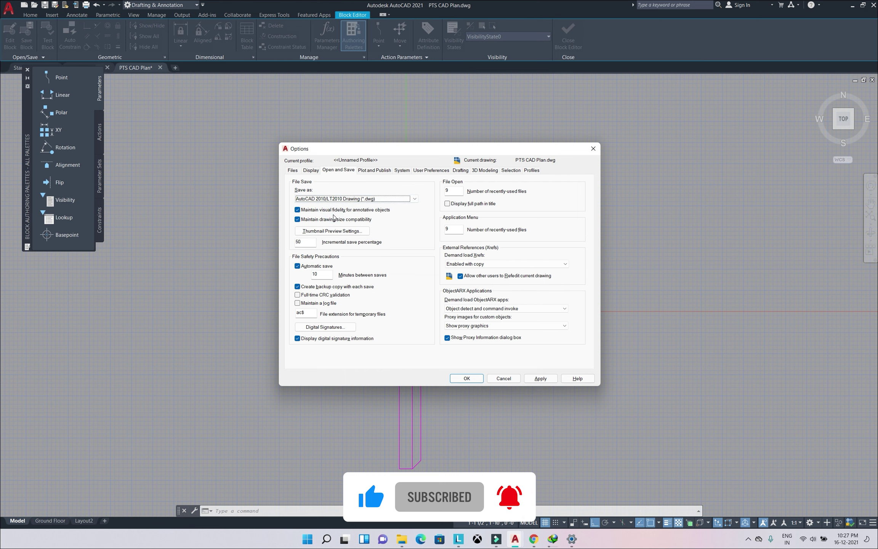
click(460, 377)
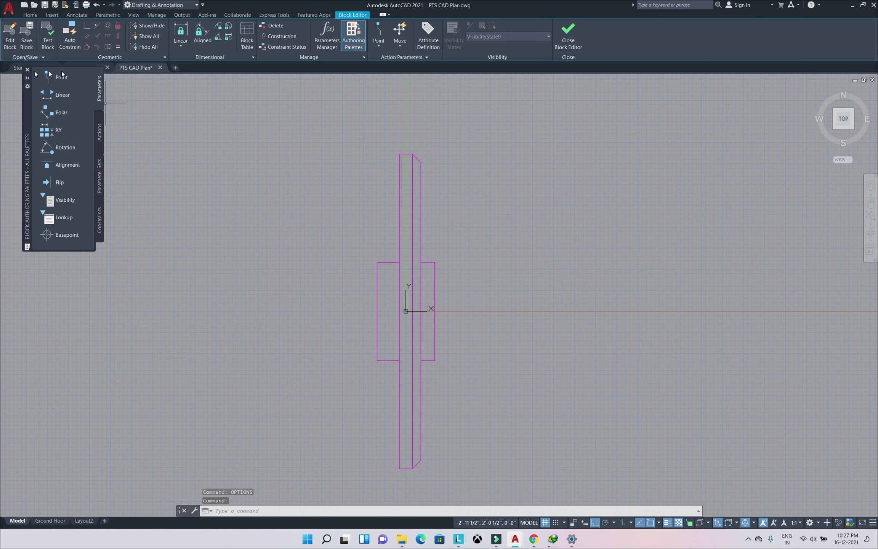
Close the Block Editor, saving the changes to the TV block.
click(568, 49)
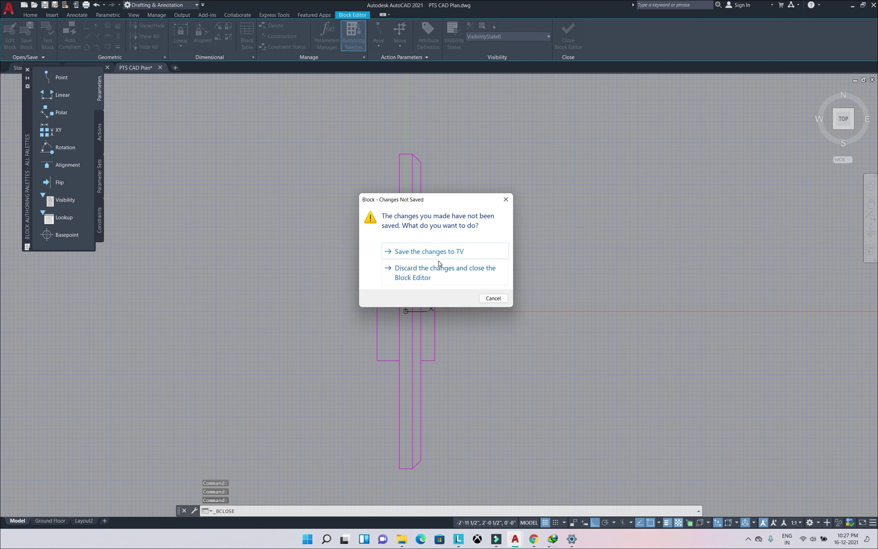
click(450, 252)
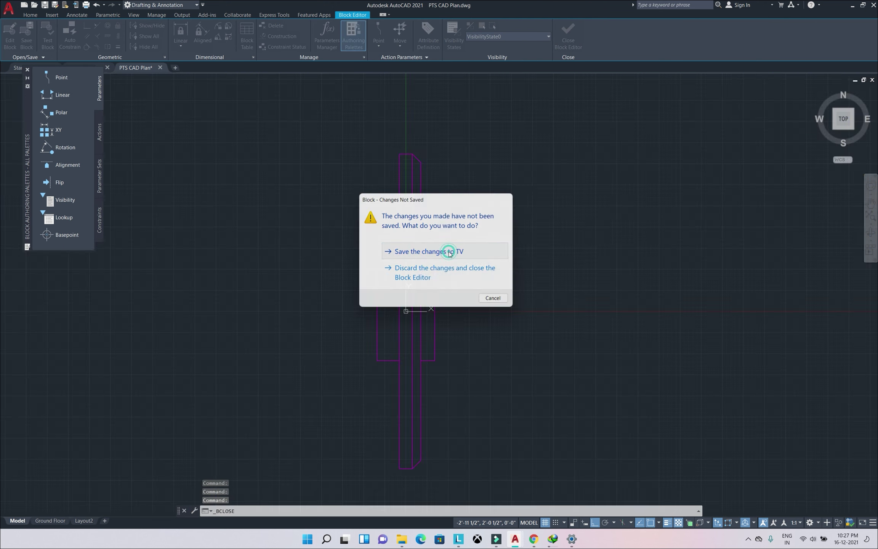
scroll(390, 224, down, 8)
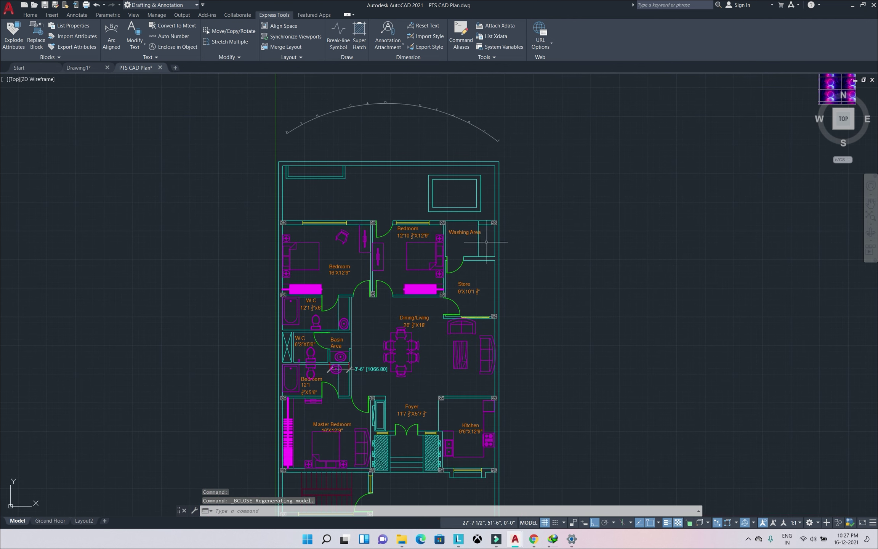
Check the Save As file type list defaults to 2010 format, then cancel.
click(9, 10)
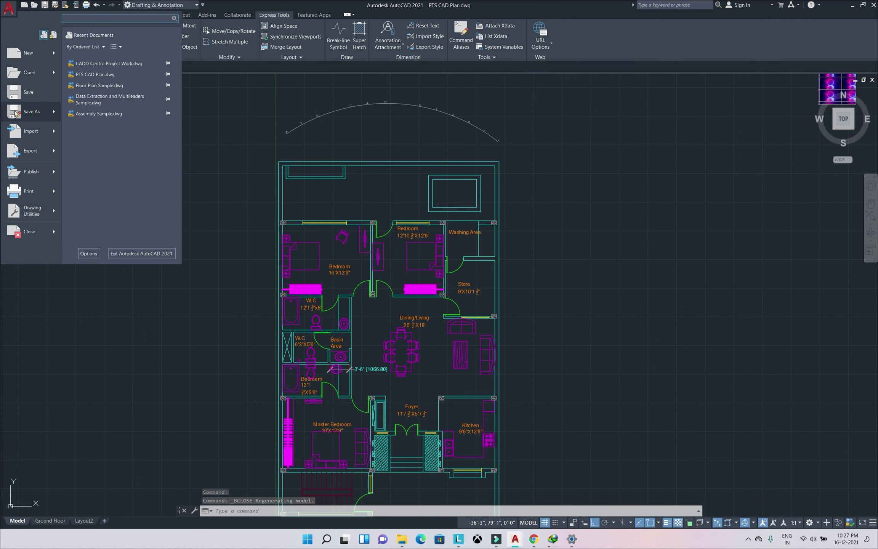
click(23, 111)
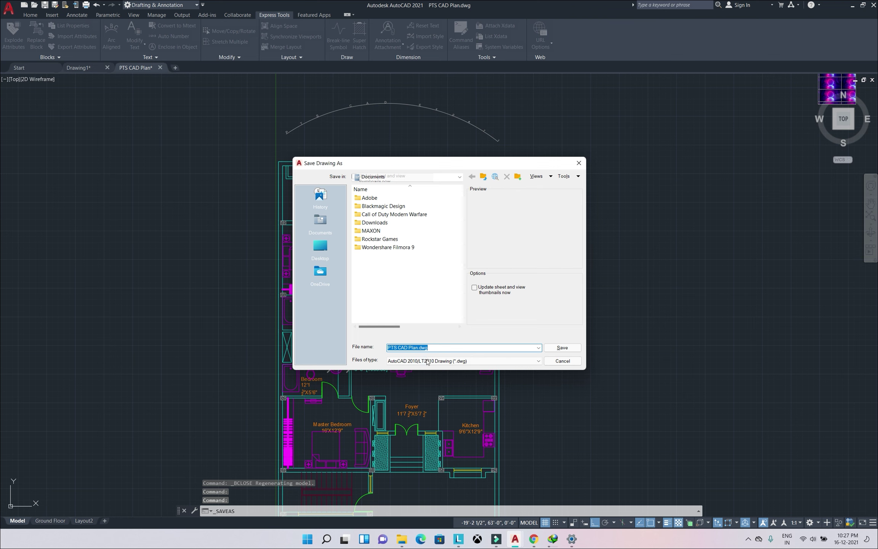
click(466, 363)
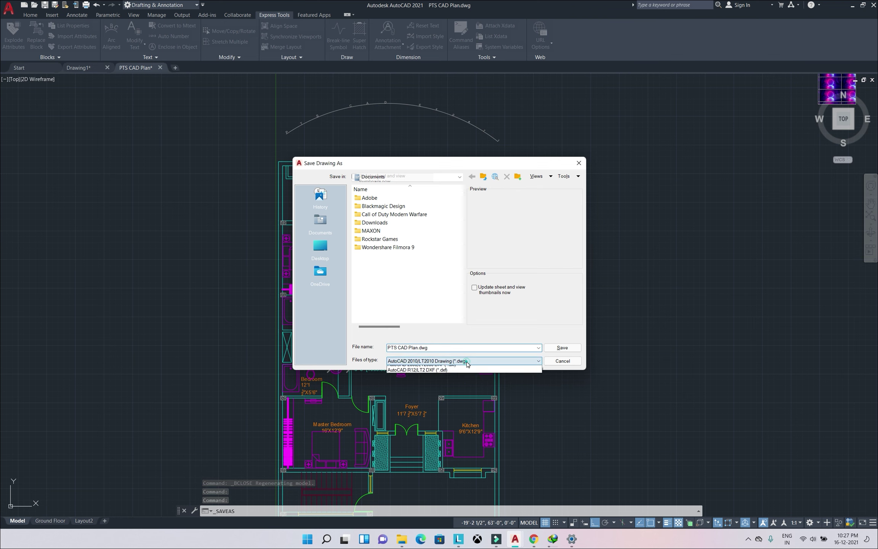
click(615, 388)
click(578, 163)
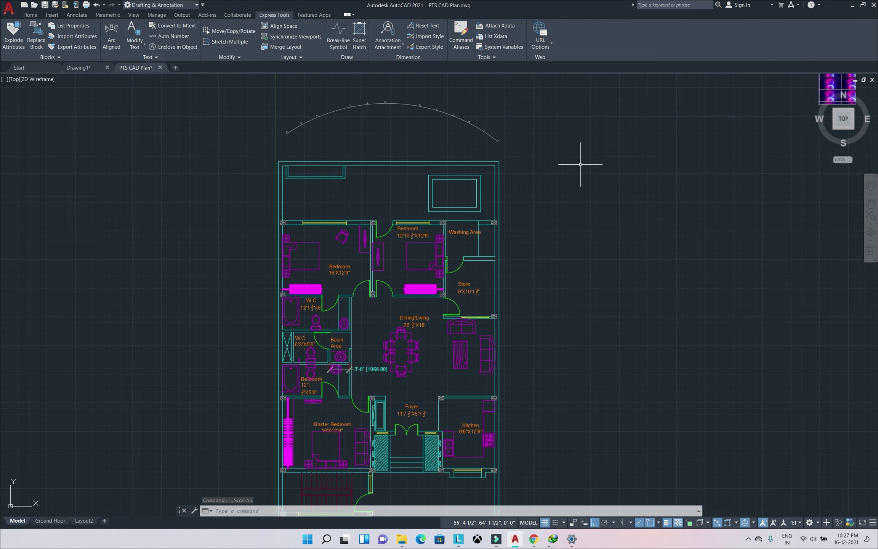
Reopen Options and set the default save format to AutoCAD 2018 Drawing.
text(Optio)
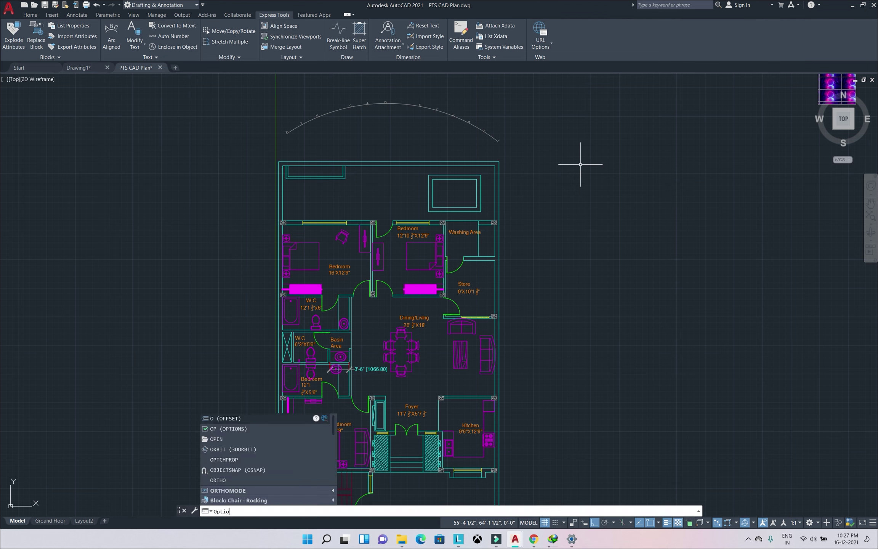
text(mman)
key(Return)
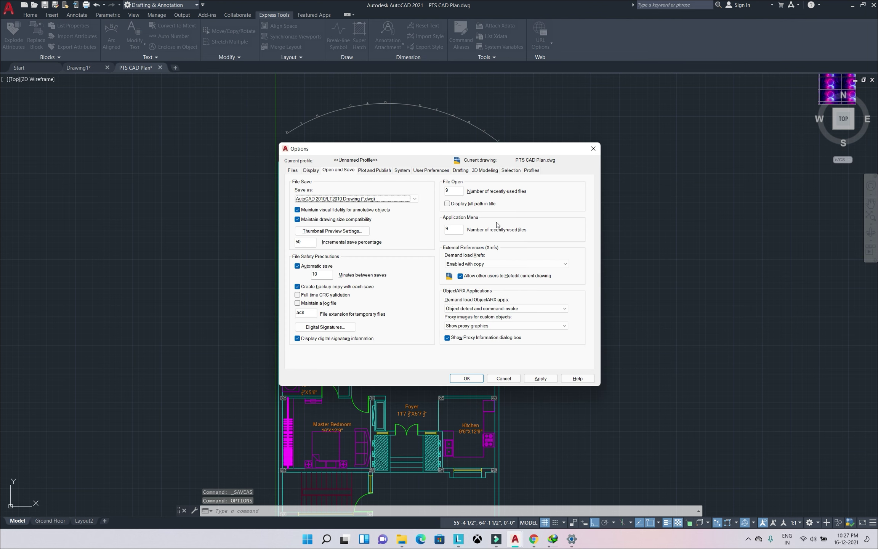
click(344, 203)
click(328, 205)
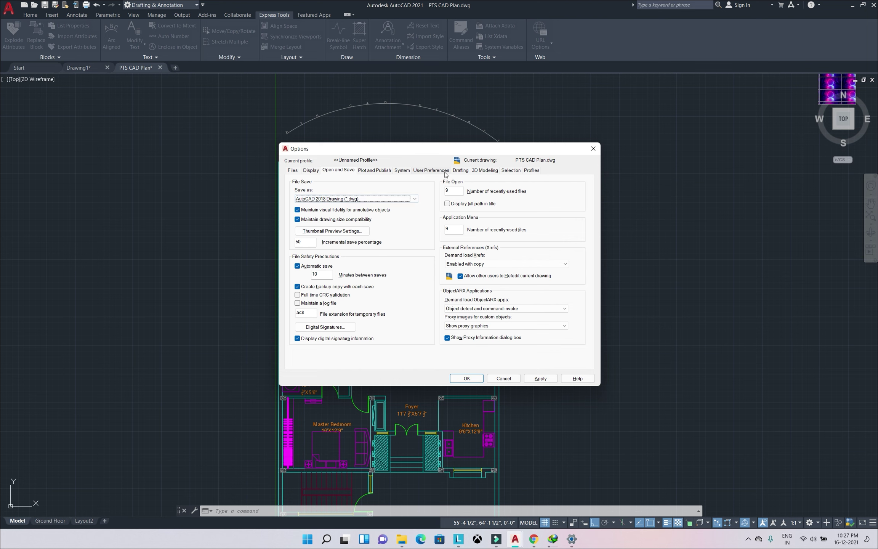
On the Drafting tab, adjust the AutoSnap marker size and open its colour settings.
click(461, 172)
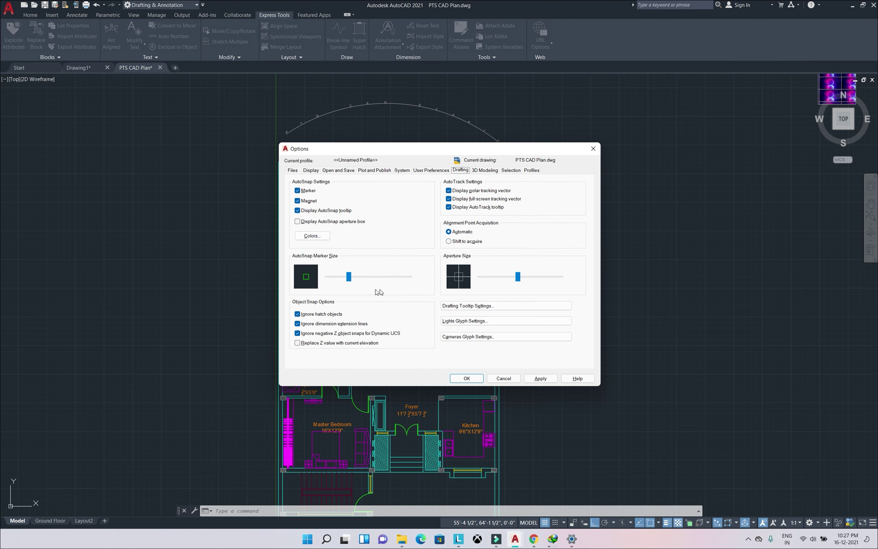
click(350, 279)
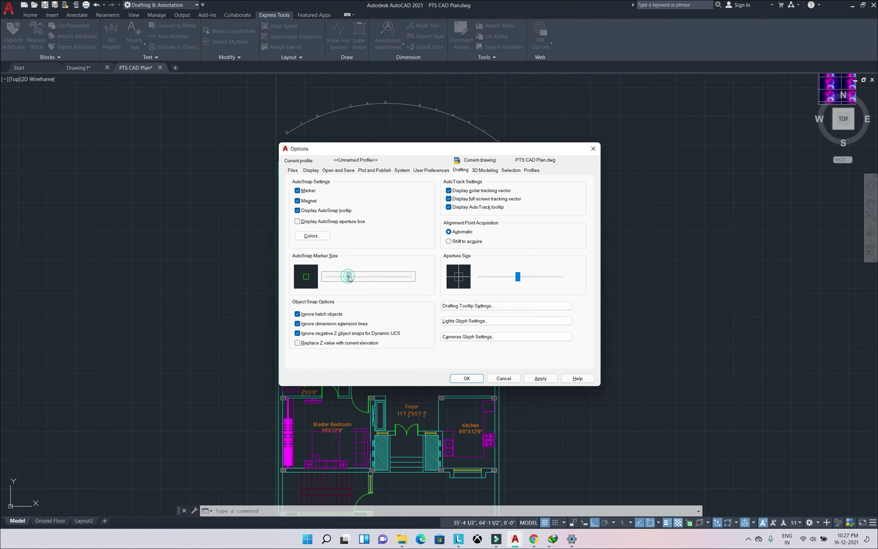
click(312, 235)
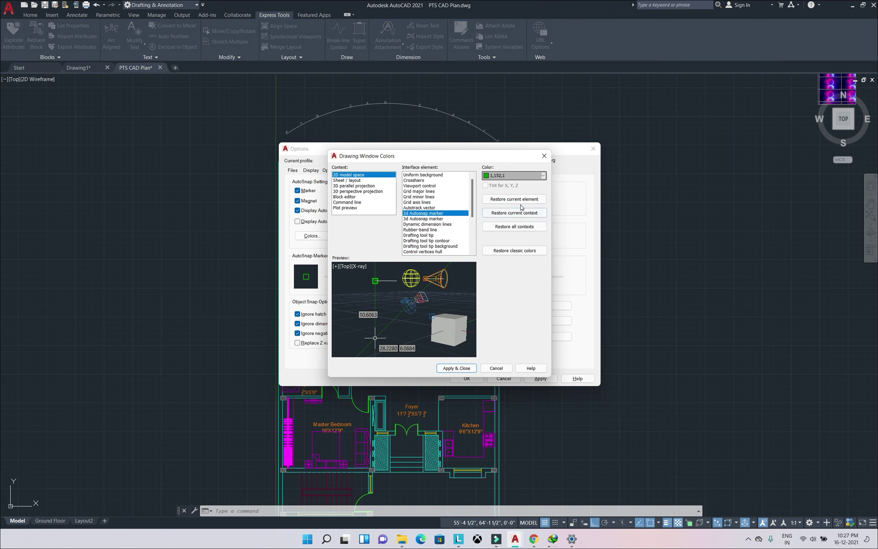
Set the 2D model space AutoSnap marker colour to Magenta, apply, and close Options.
click(537, 177)
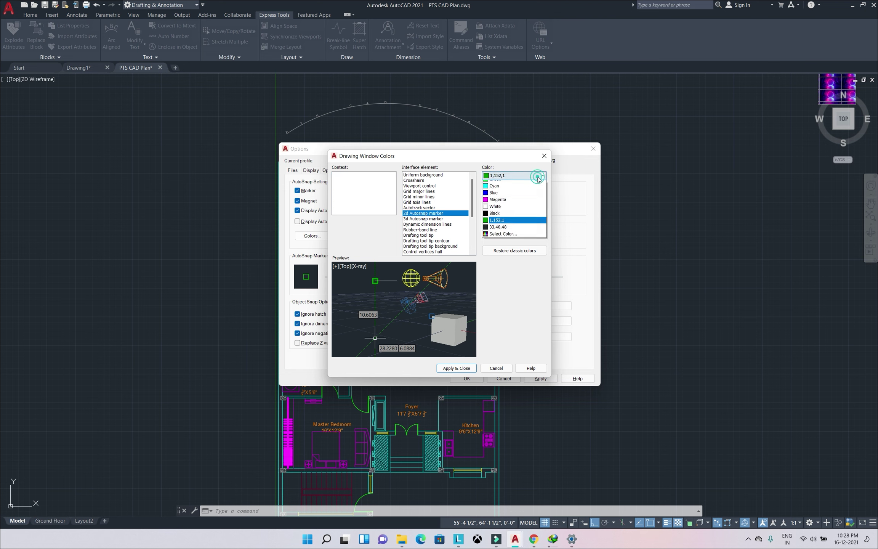
click(530, 186)
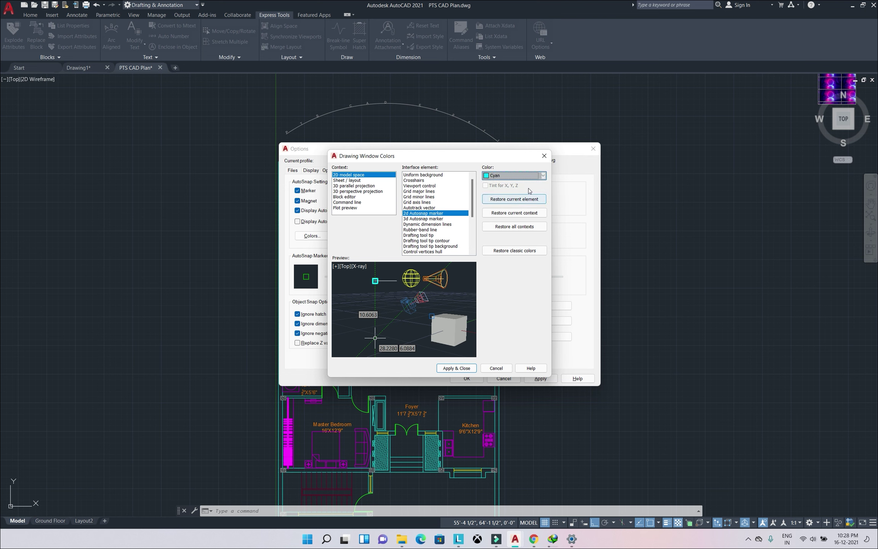
click(535, 176)
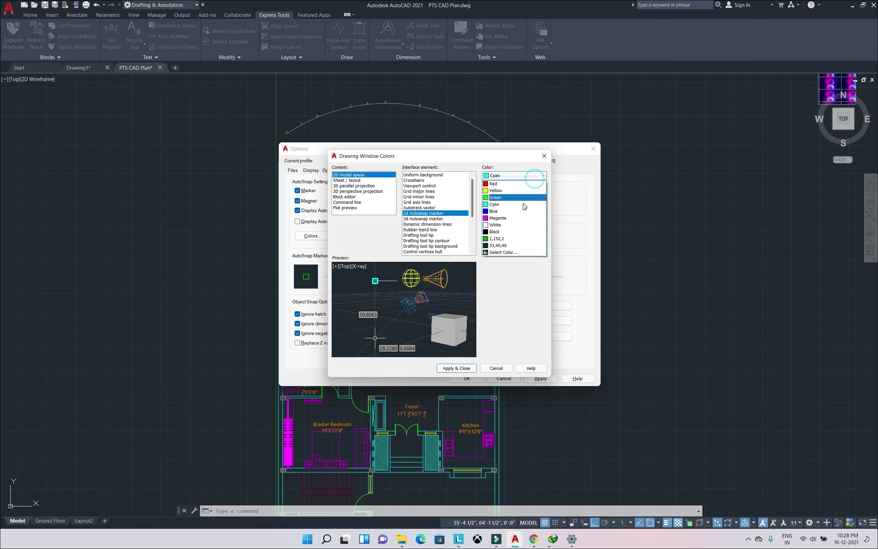
click(507, 218)
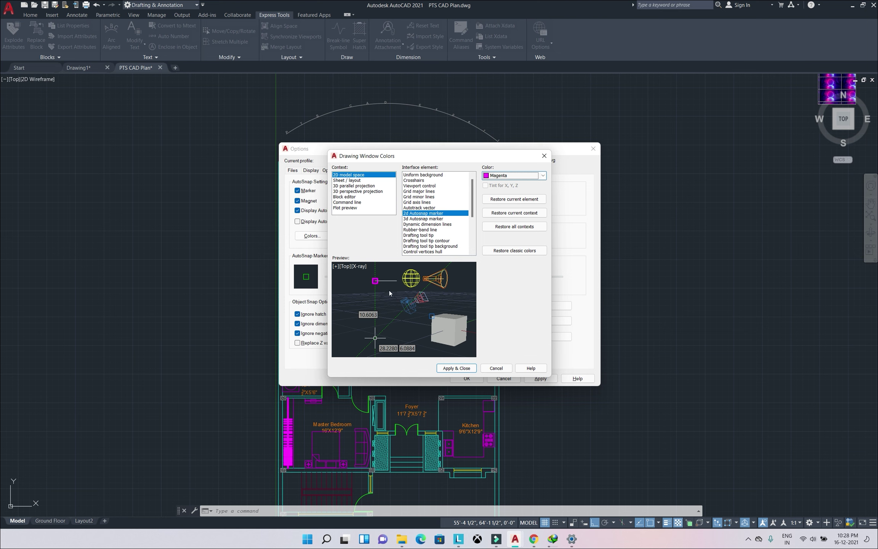
click(453, 368)
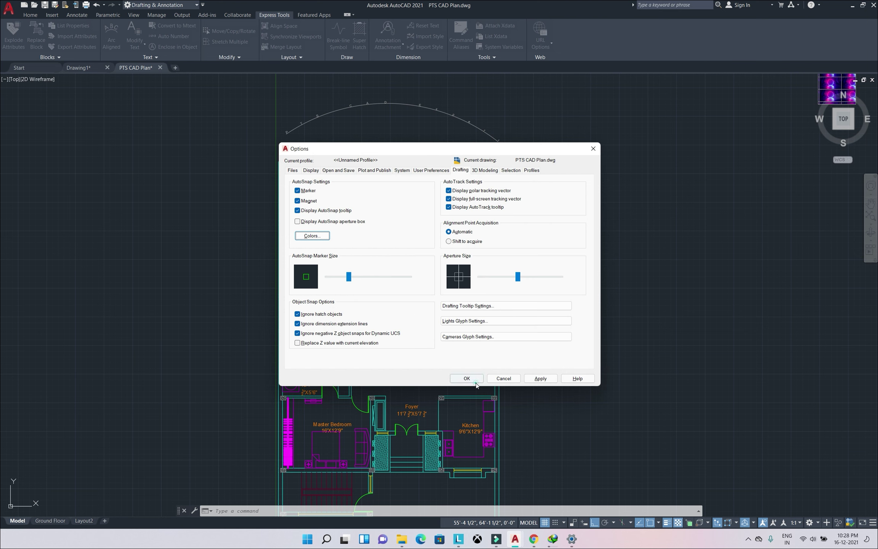
click(473, 378)
scroll(506, 229, up, 2)
middle_drag(494, 220, 475, 240)
scroll(449, 202, up, 1)
scroll(402, 196, down, 1)
middle_drag(402, 196, 407, 215)
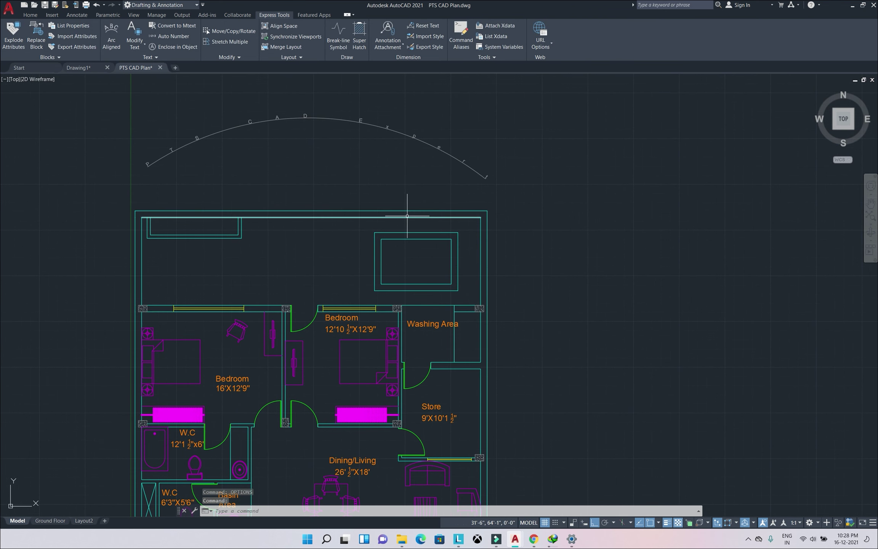
text(l)
key(Return)
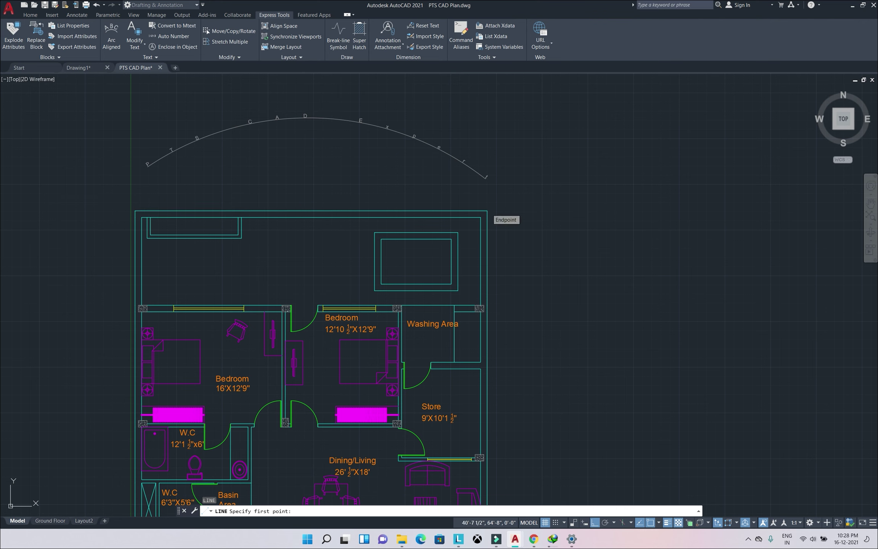
key(Escape)
text(p)
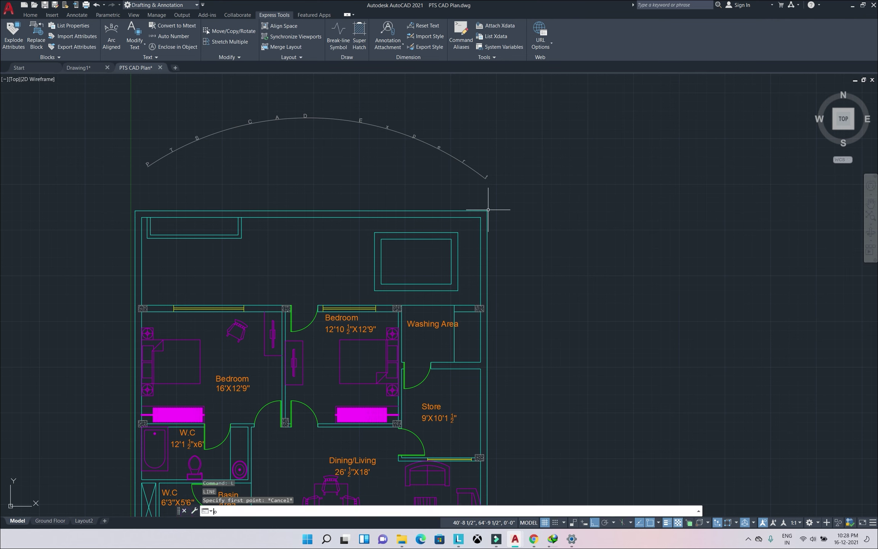
text(tio)
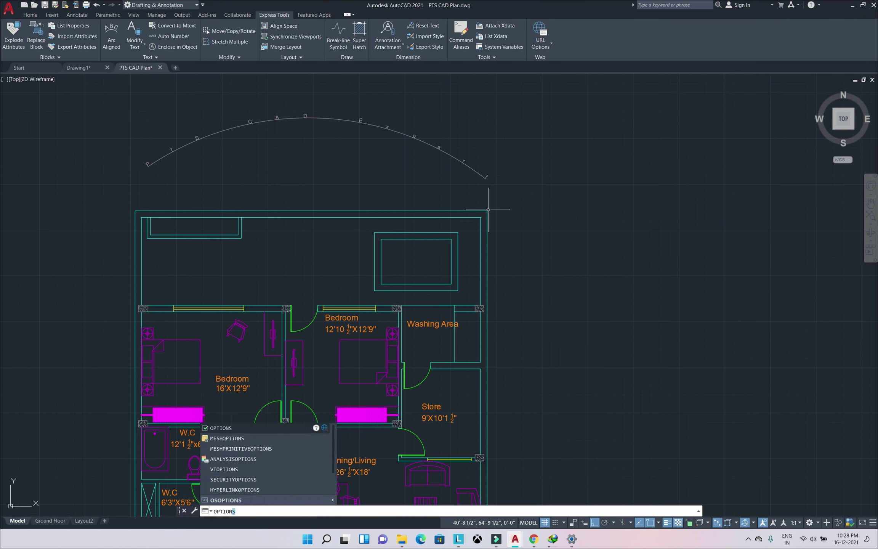
text(n)
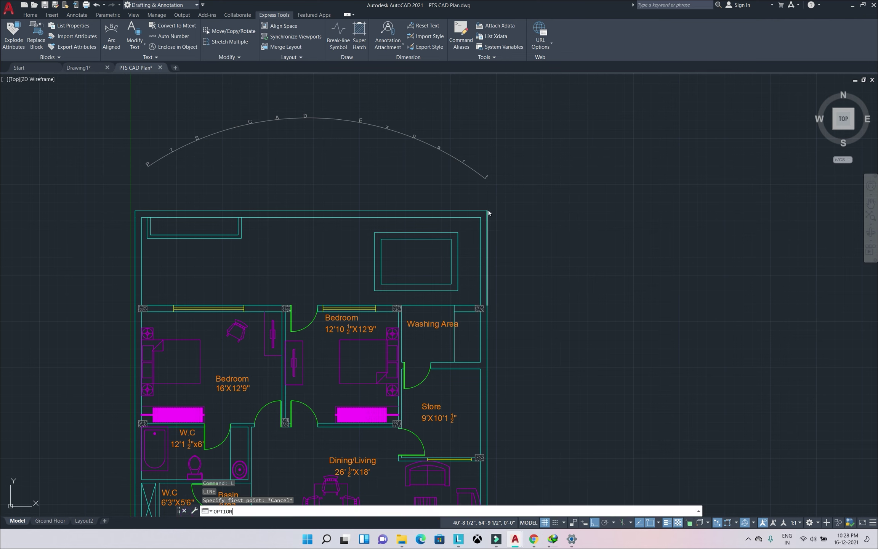
Restore default 2D model space colours, making the AutoSnap marker green, and enlarge the marker.
key(Return)
mouse_move(489, 213)
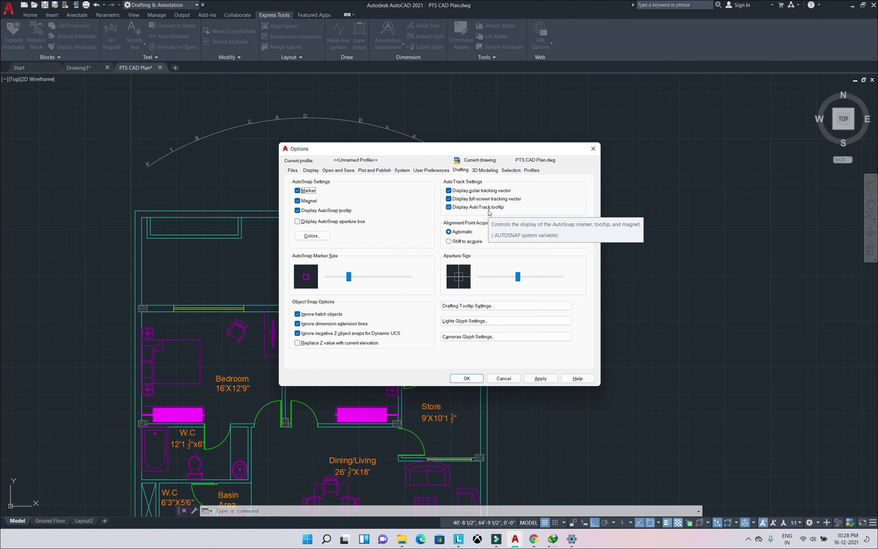
click(312, 235)
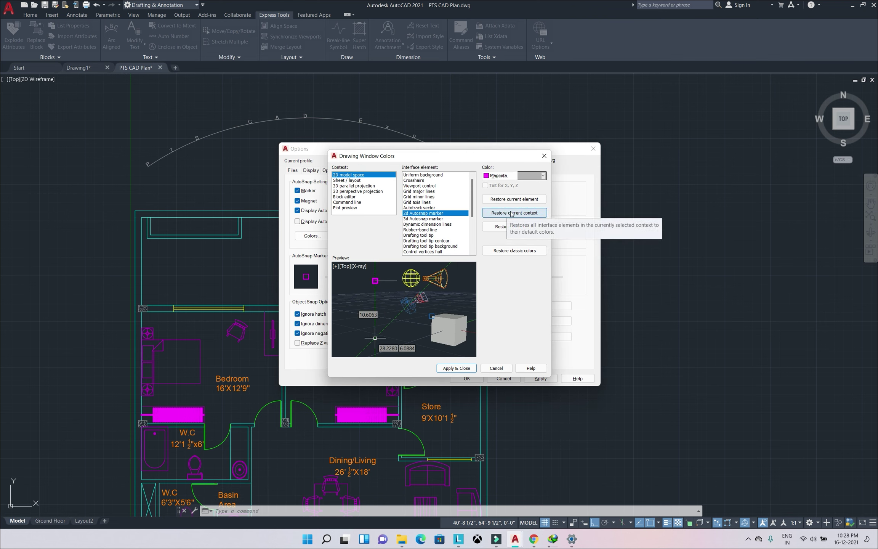
click(512, 214)
click(458, 275)
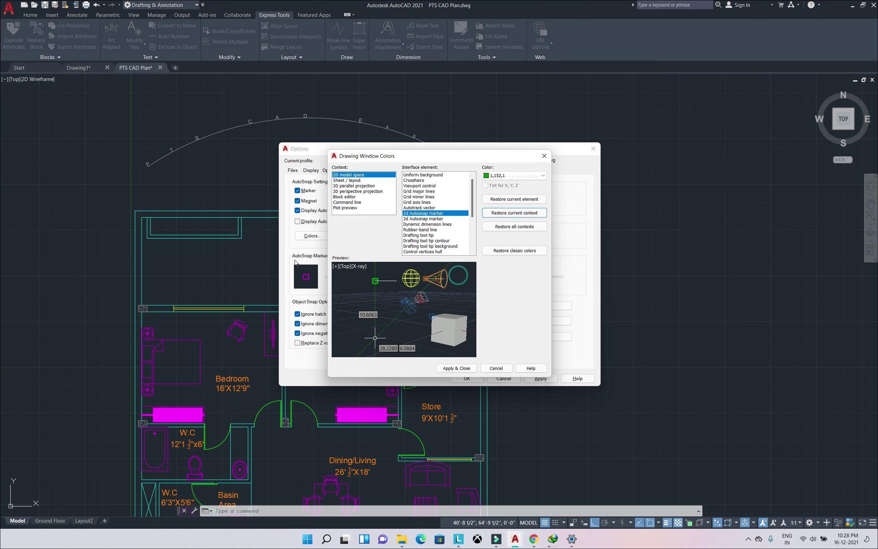
click(455, 368)
click(351, 278)
drag(352, 278, 370, 277)
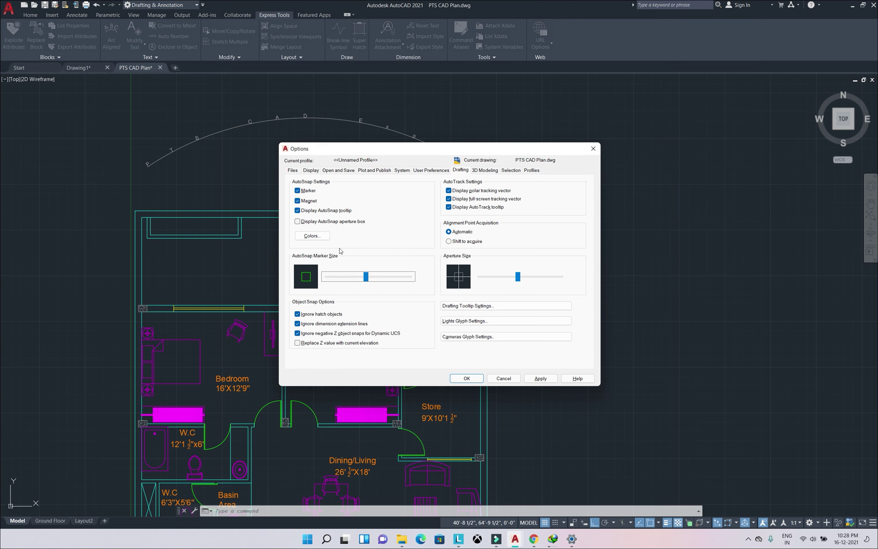
Increase the aperture size, then enlarge the pickbox and grip sizes on the Selection tab.
drag(517, 276, 523, 278)
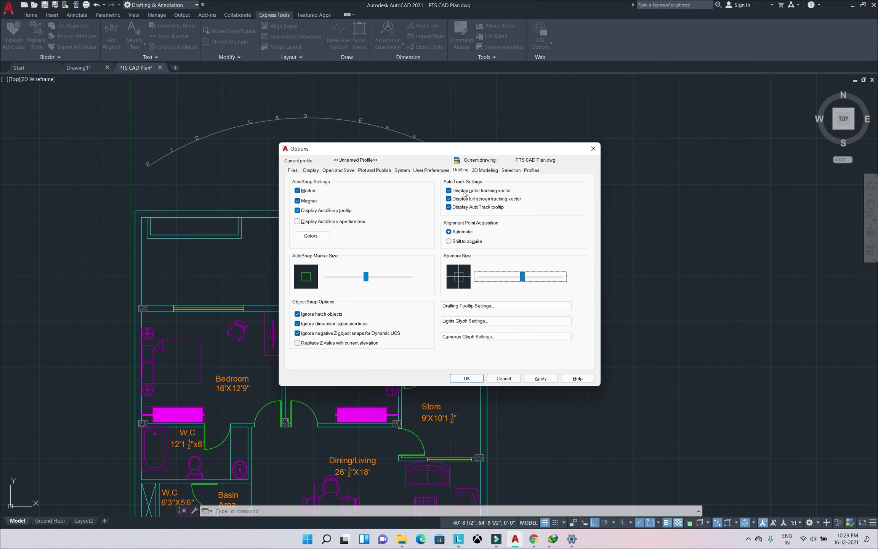
click(510, 170)
drag(339, 195, 360, 195)
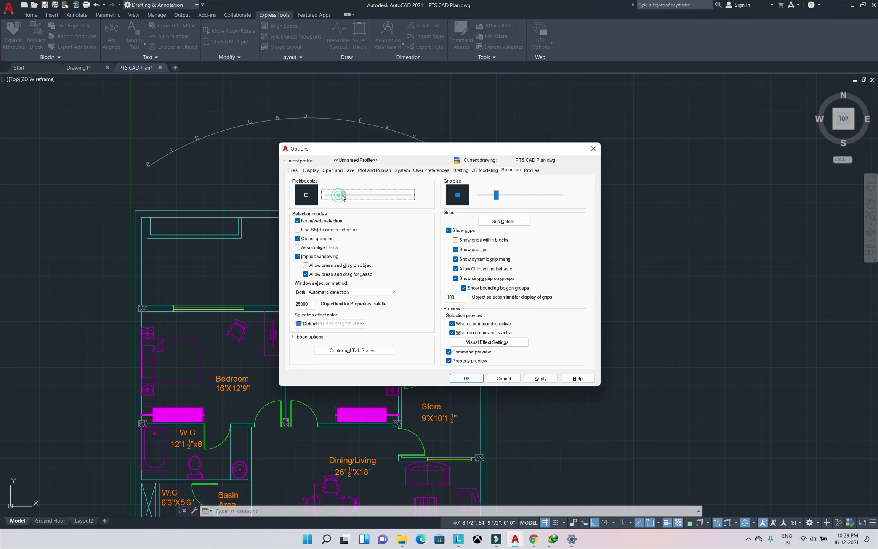
drag(360, 195, 368, 195)
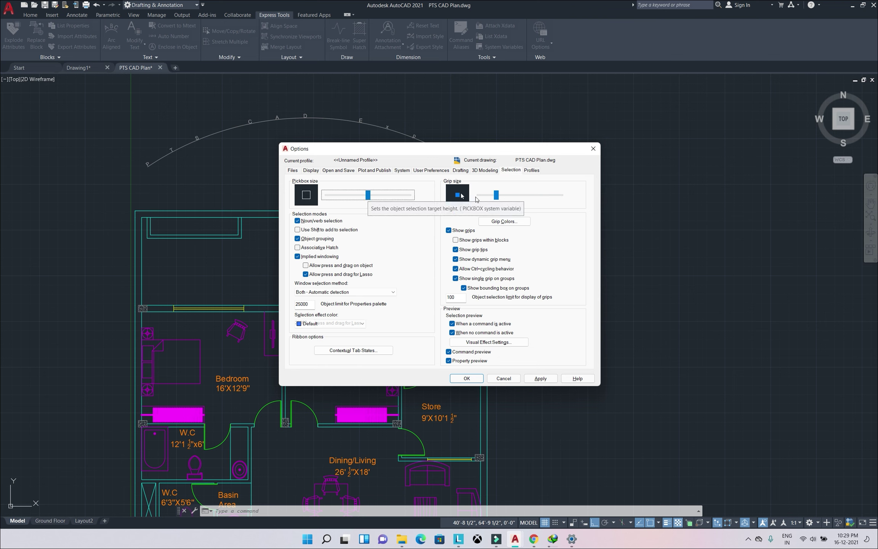
click(499, 193)
drag(517, 195, 515, 196)
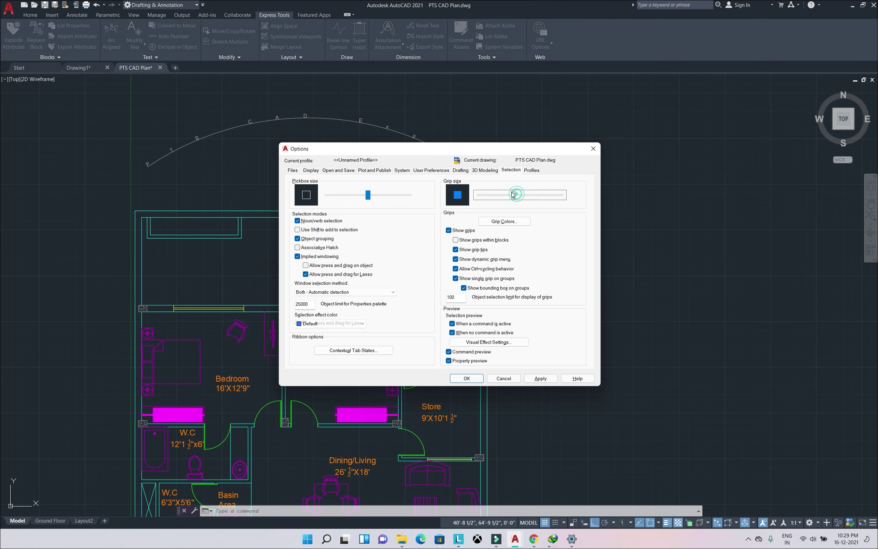
click(507, 221)
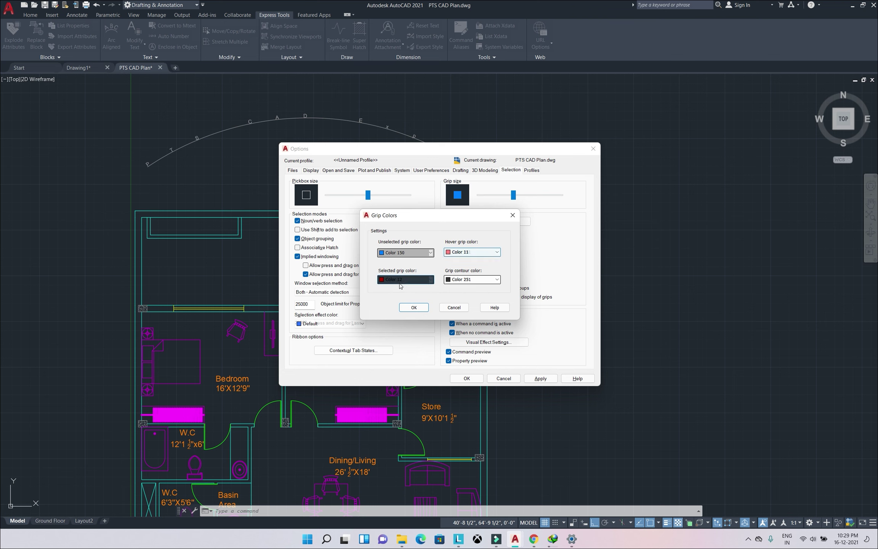
Set unselected grips to Green, apply Options, and check the grips on the top outer wall.
click(418, 251)
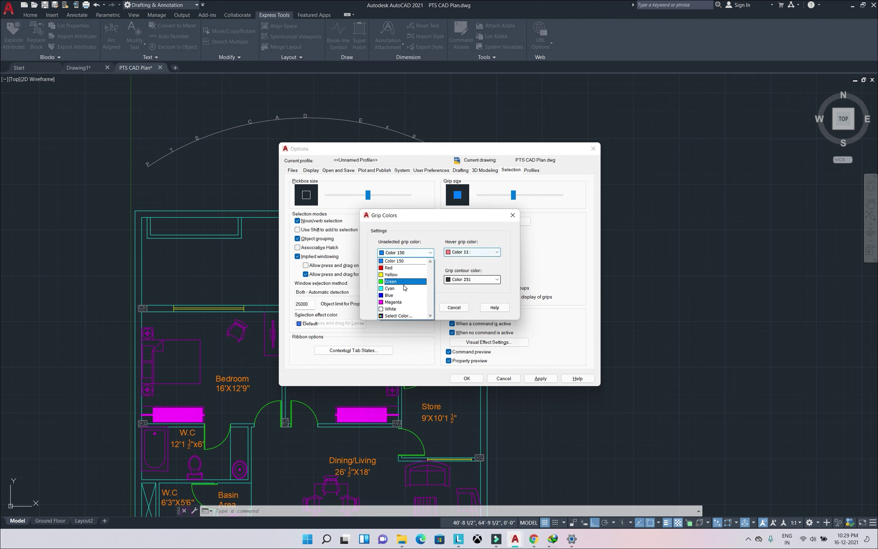
click(404, 282)
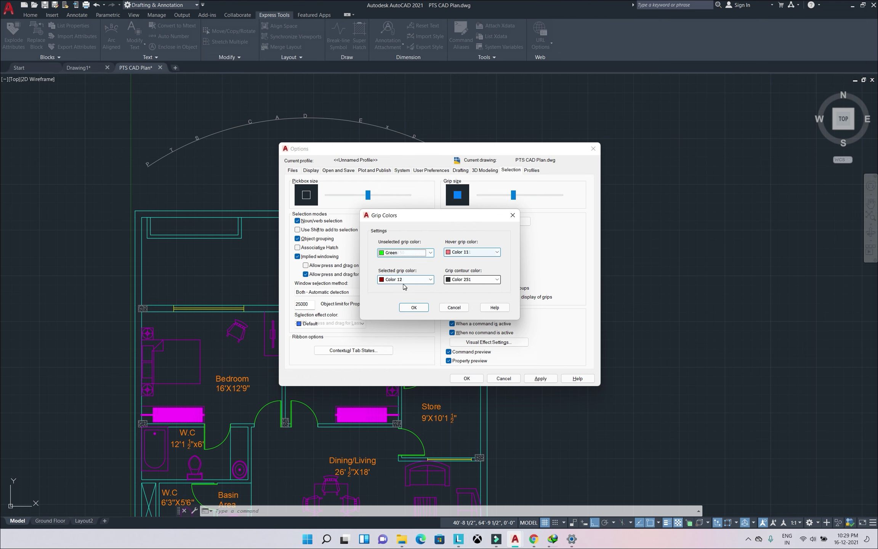
click(413, 307)
click(466, 378)
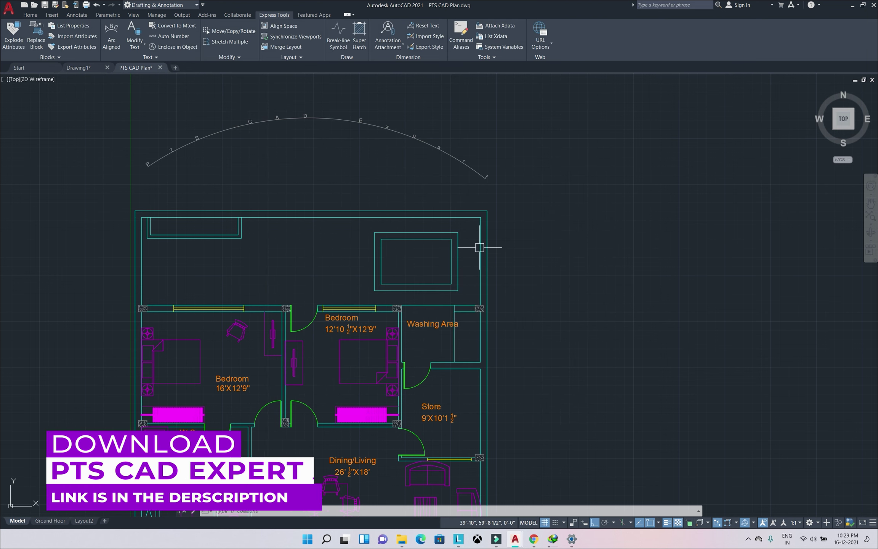
click(462, 209)
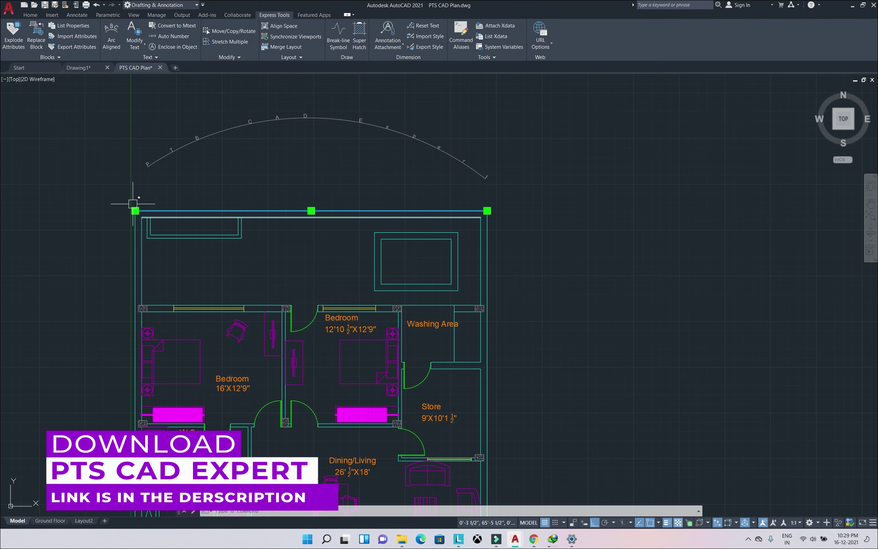
key(Escape)
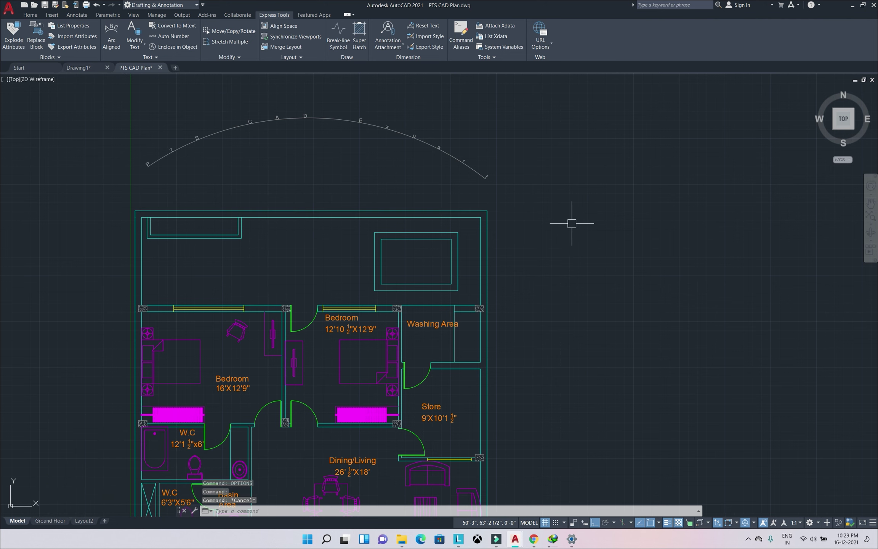
text(otion)
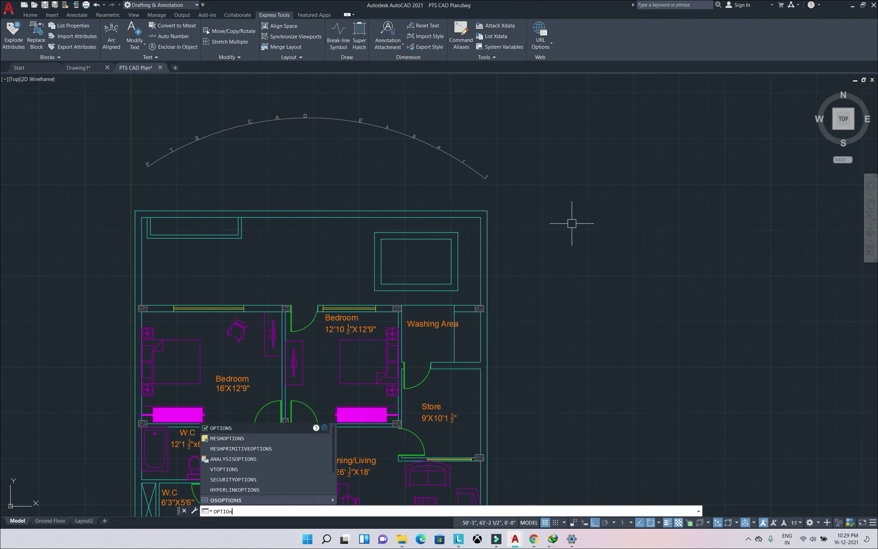
Reopen Options on the Profiles tab and reset the current profile to defaults.
key(Return)
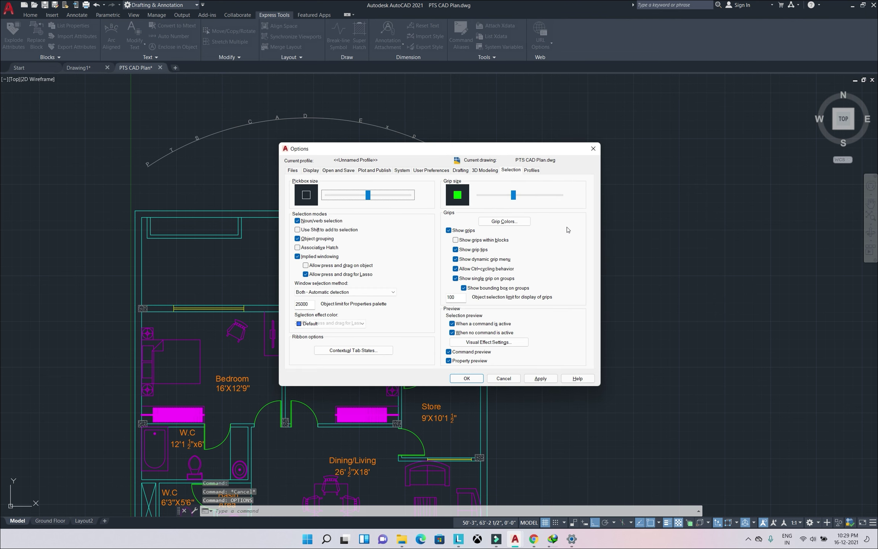
click(531, 170)
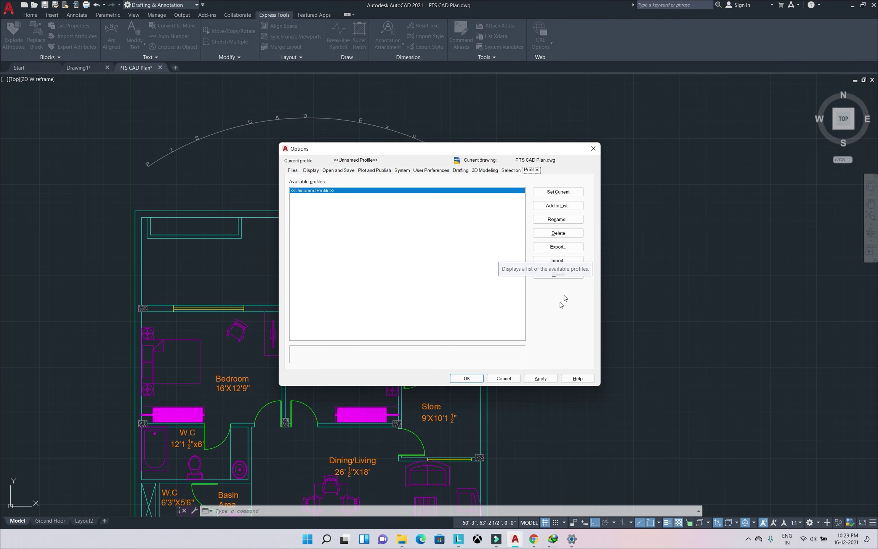
click(562, 274)
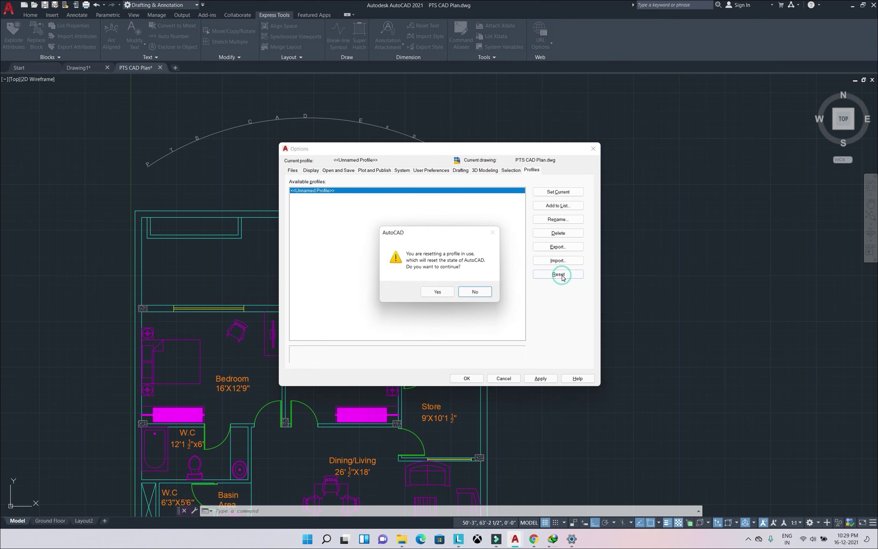
Confirm resetting the in-use profile to system defaults and close Options.
click(441, 293)
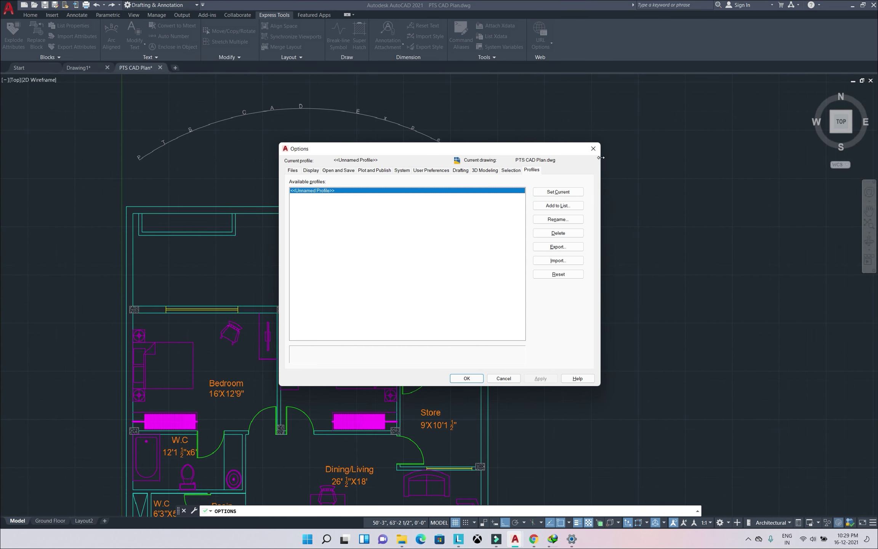
click(593, 148)
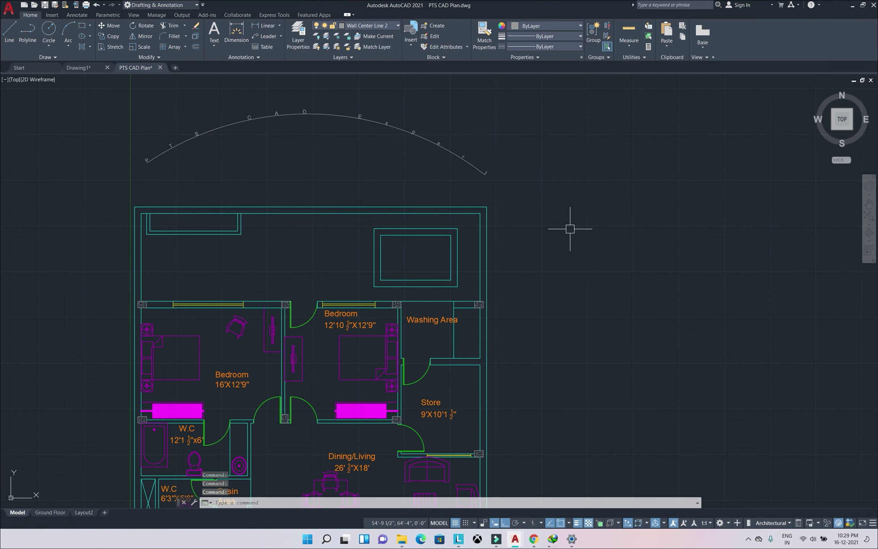
click(360, 207)
scroll(356, 206, up, 2)
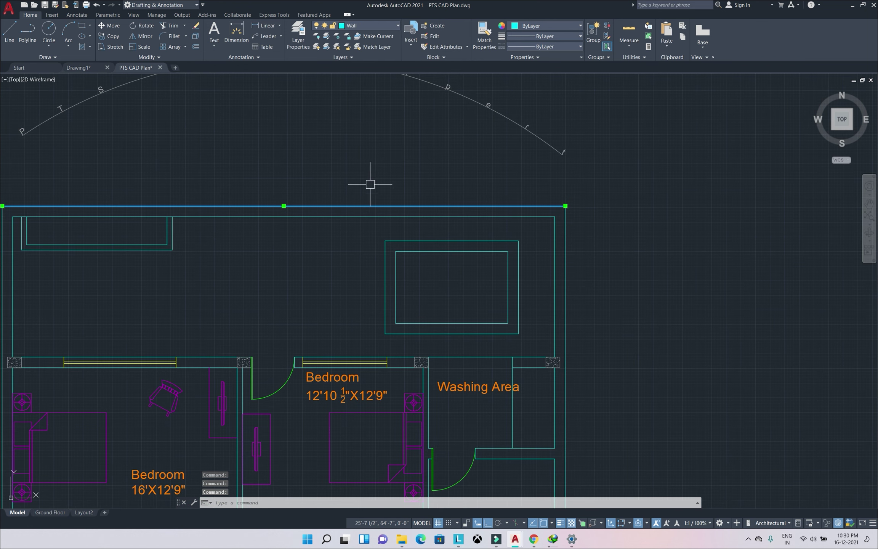
key(Escape)
key(Escape)
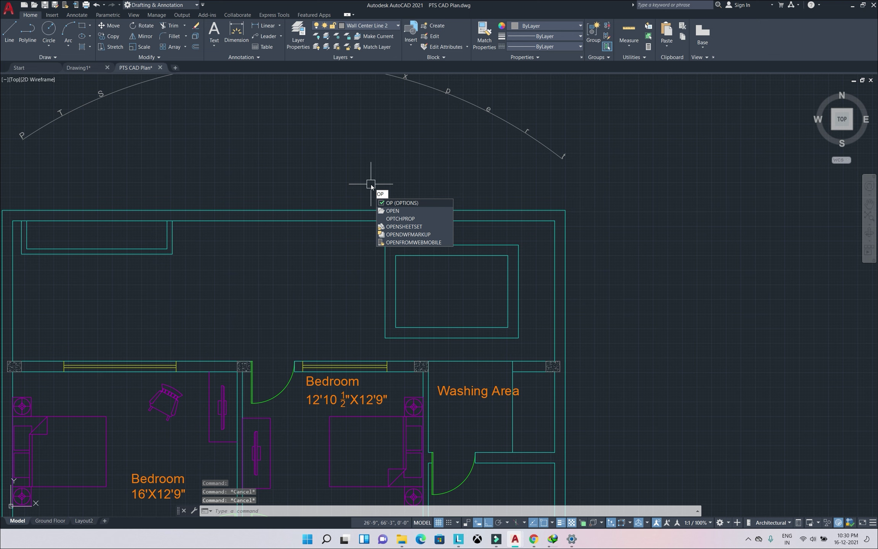
key(Return)
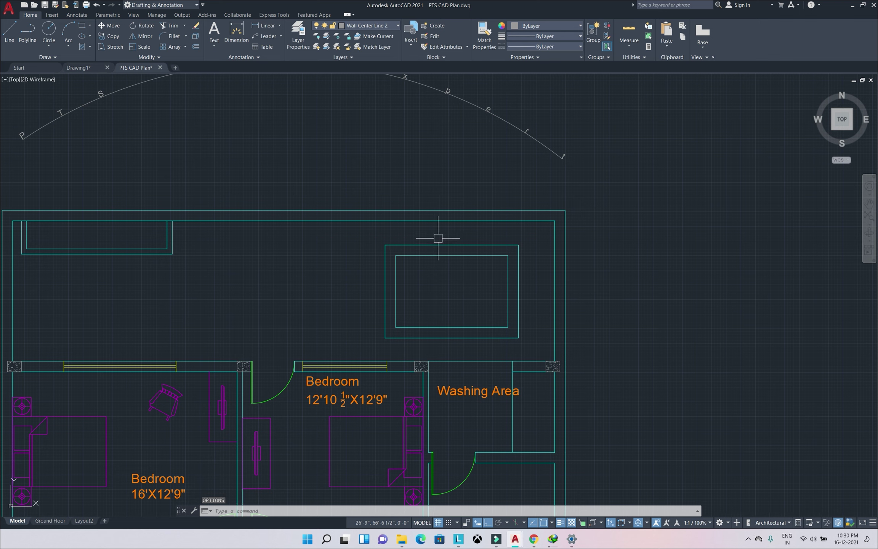